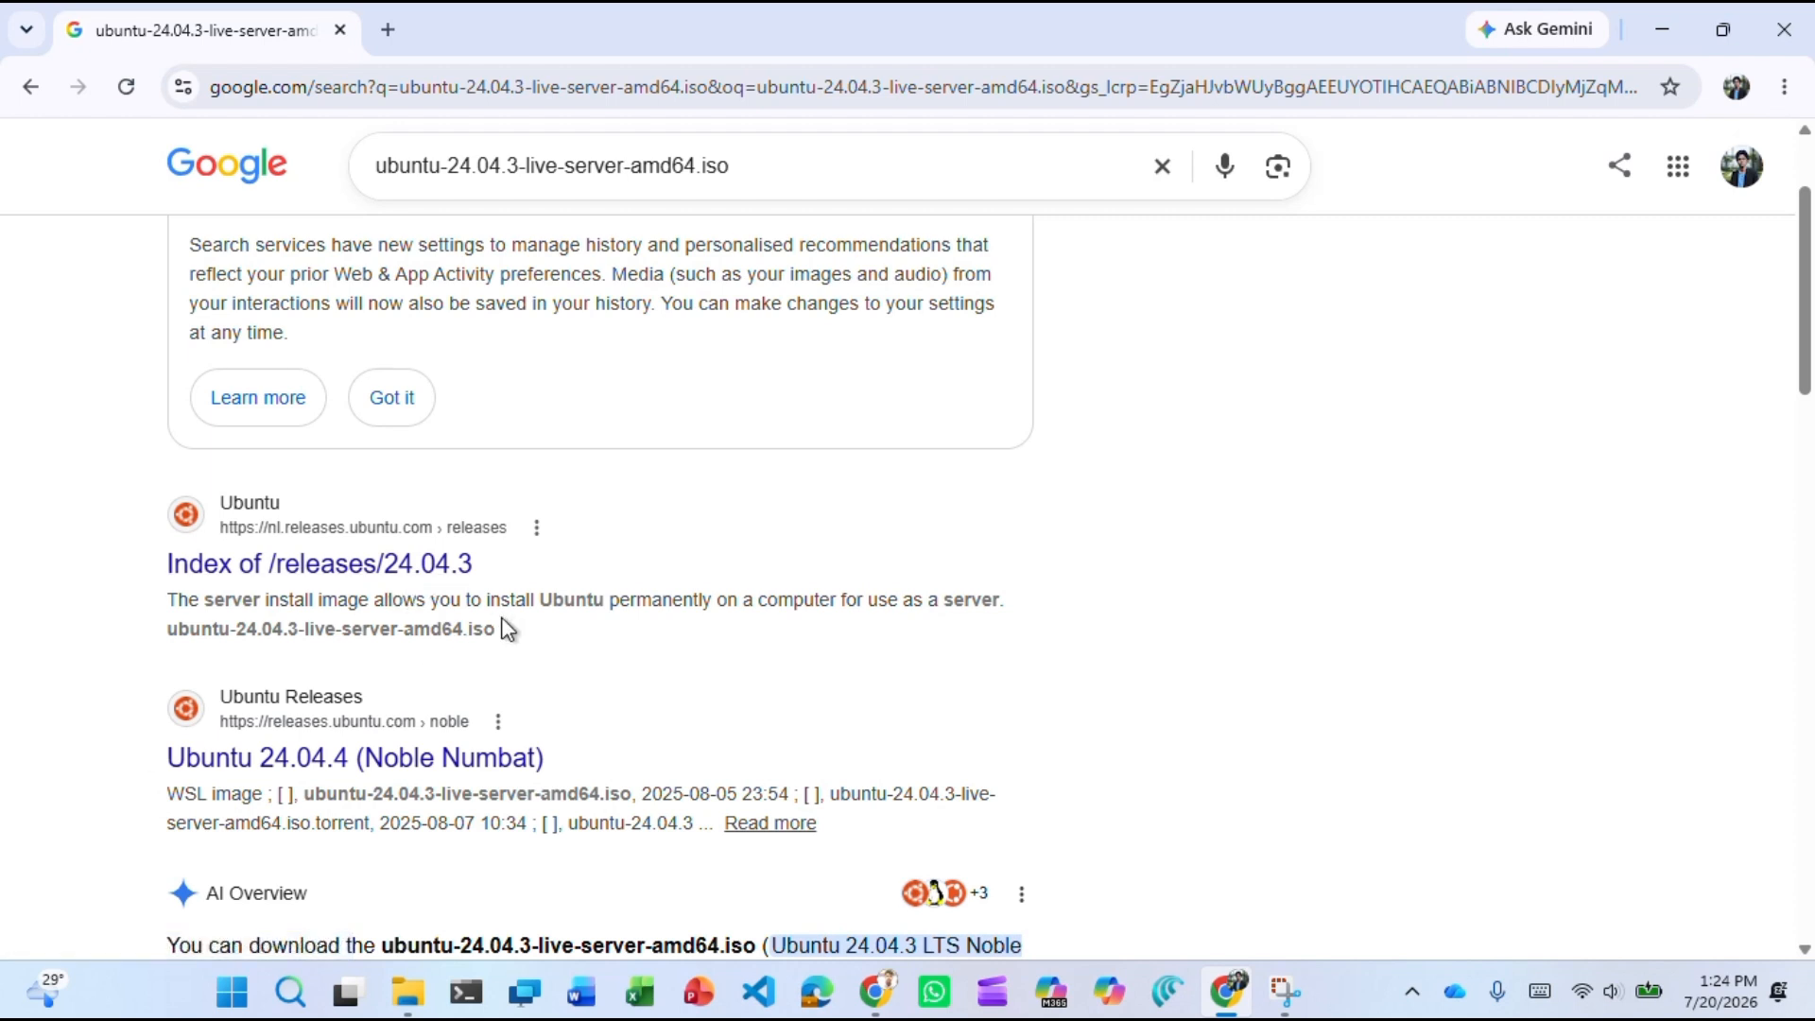
Open the Ubuntu 24.04.3 releases index and scroll to the server install image section.
left_click(366, 571)
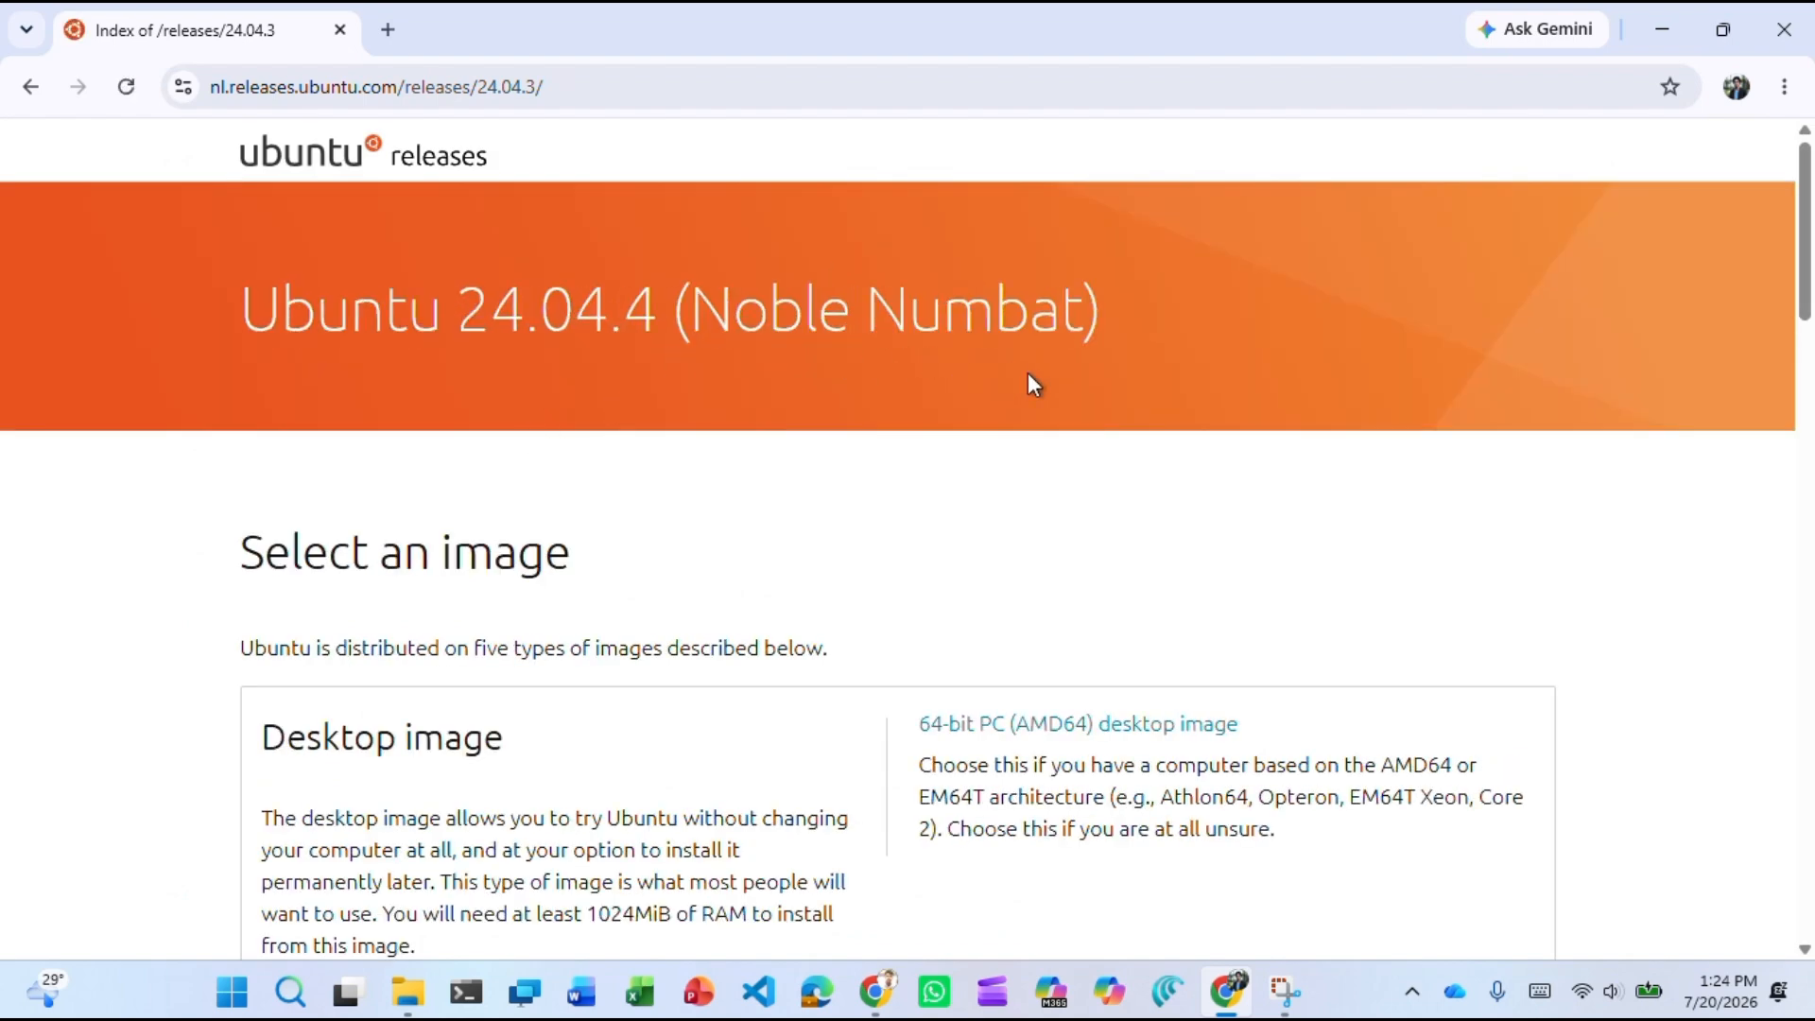
scroll(1030, 383, "down", 4)
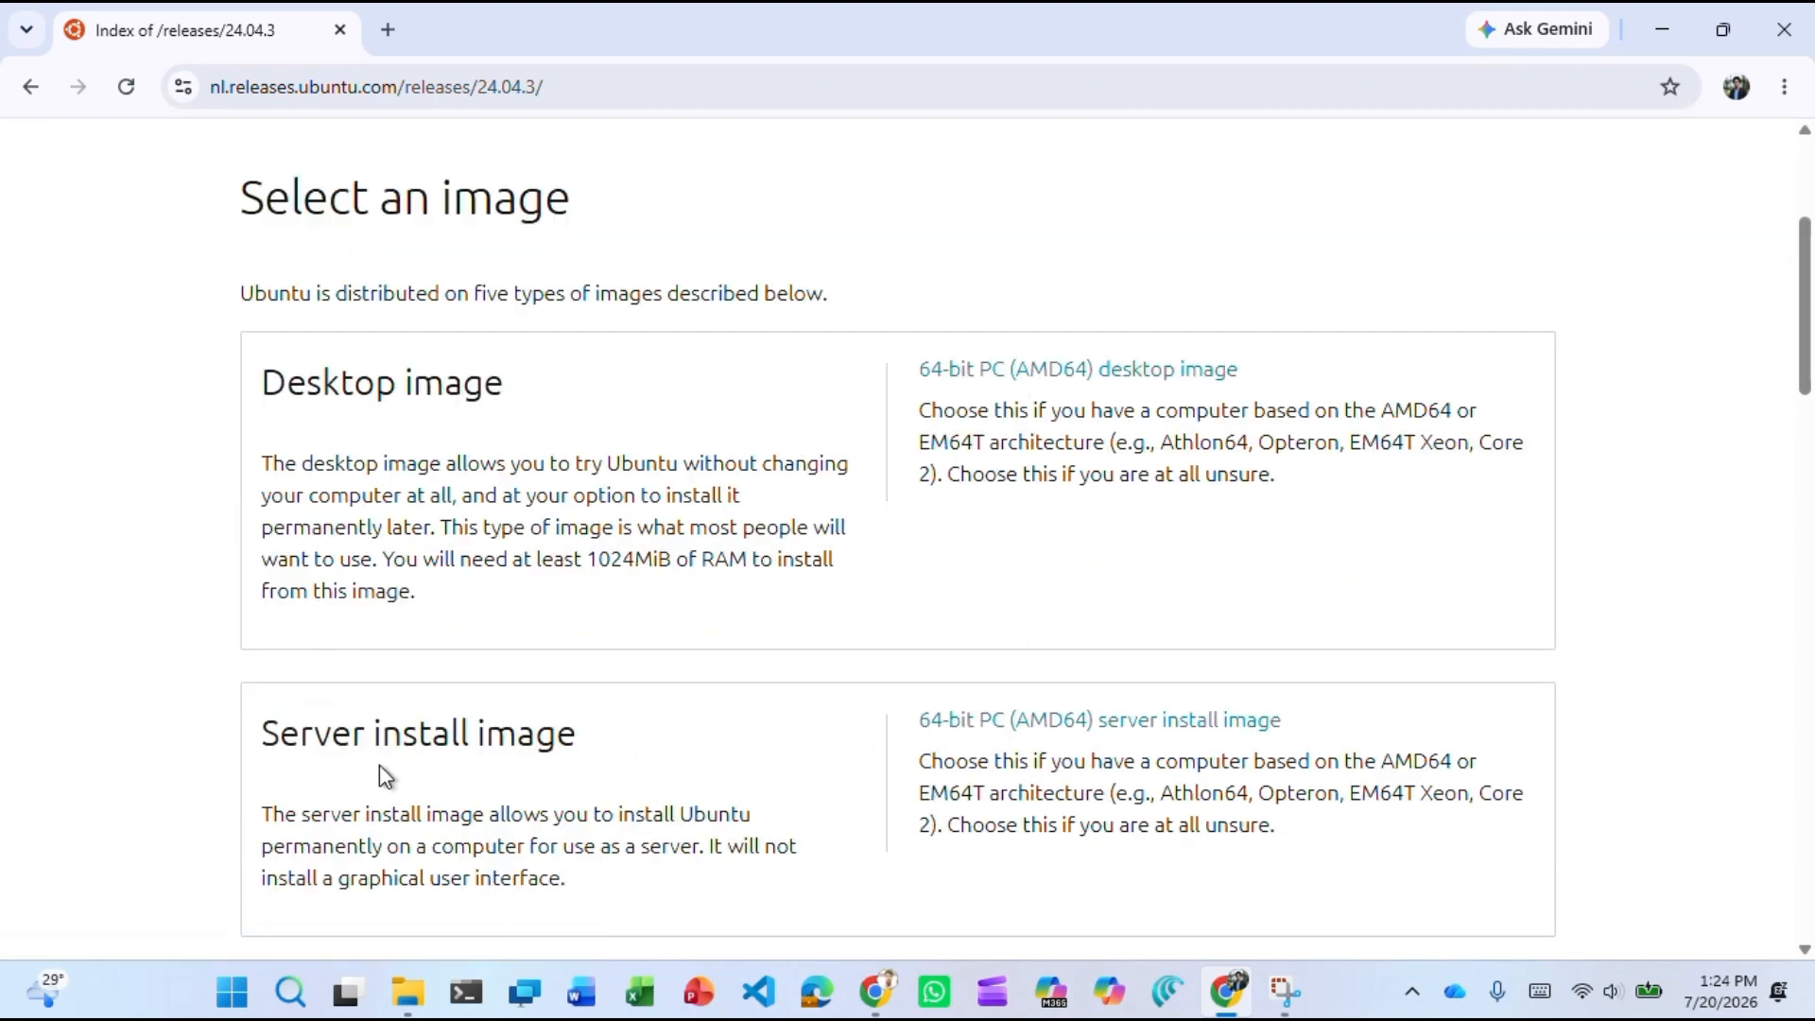
scroll(526, 709, "down", 2)
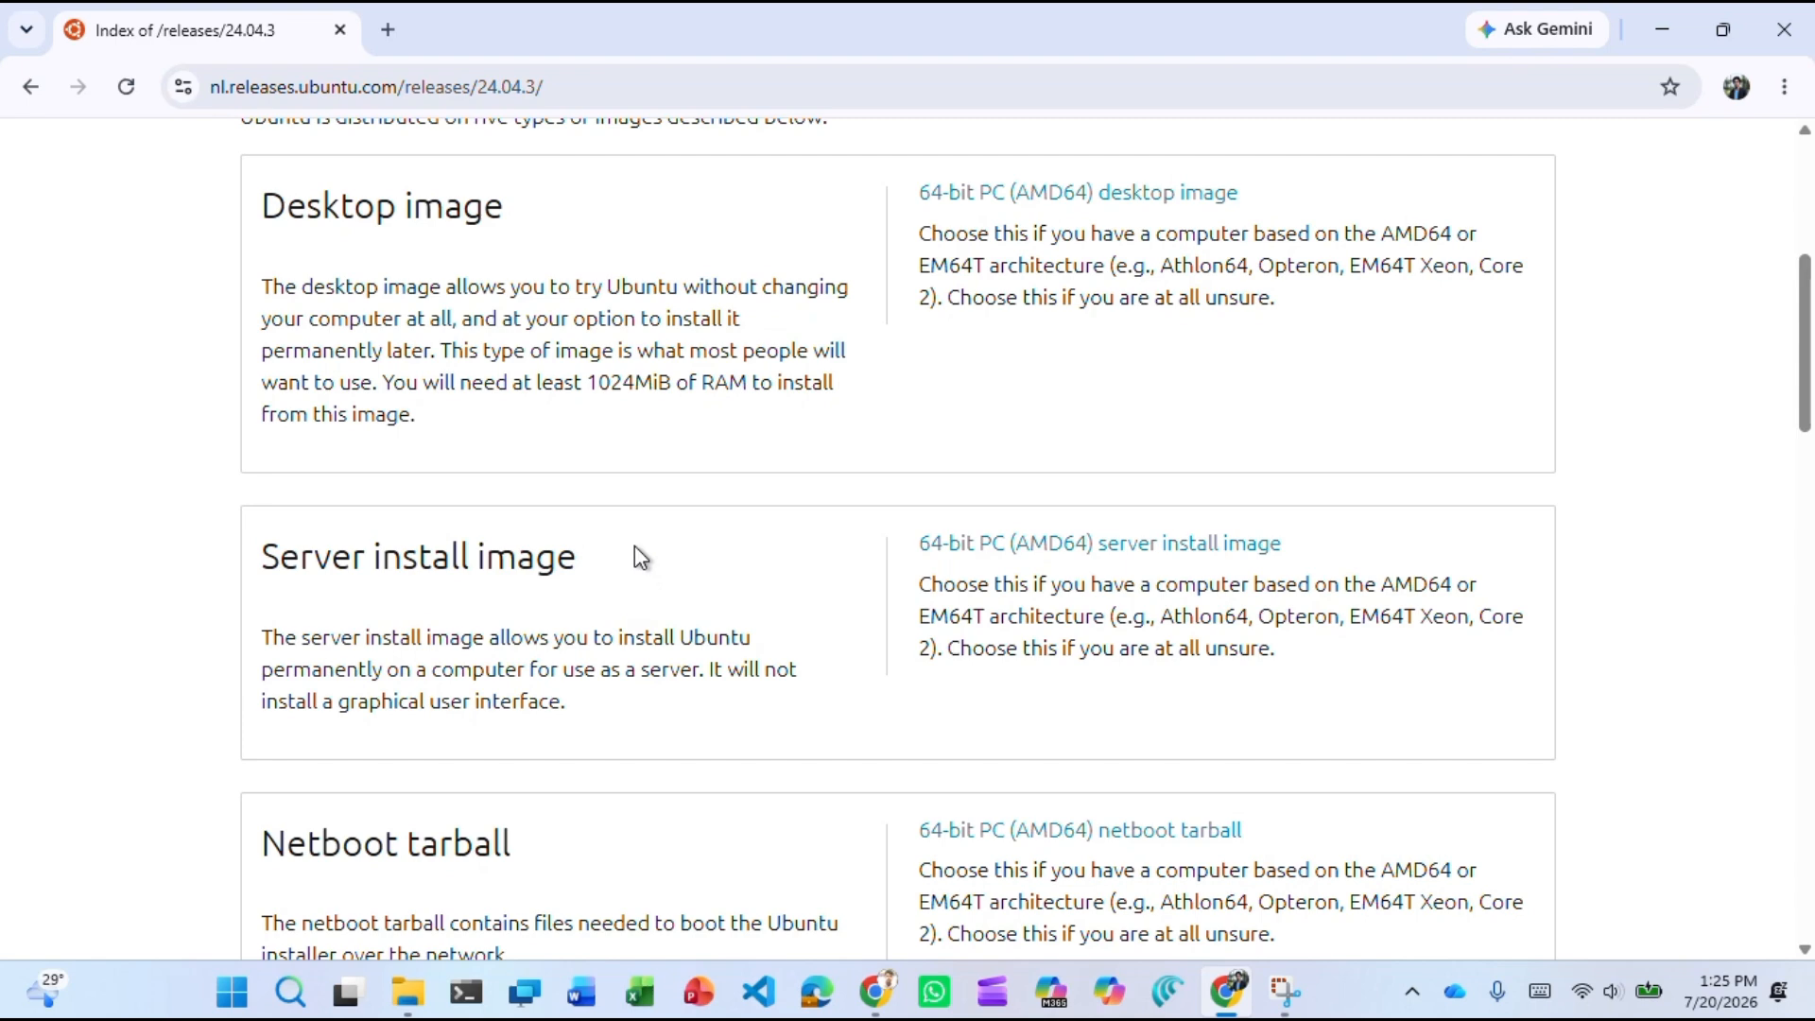
scroll(633, 546, "down", 8)
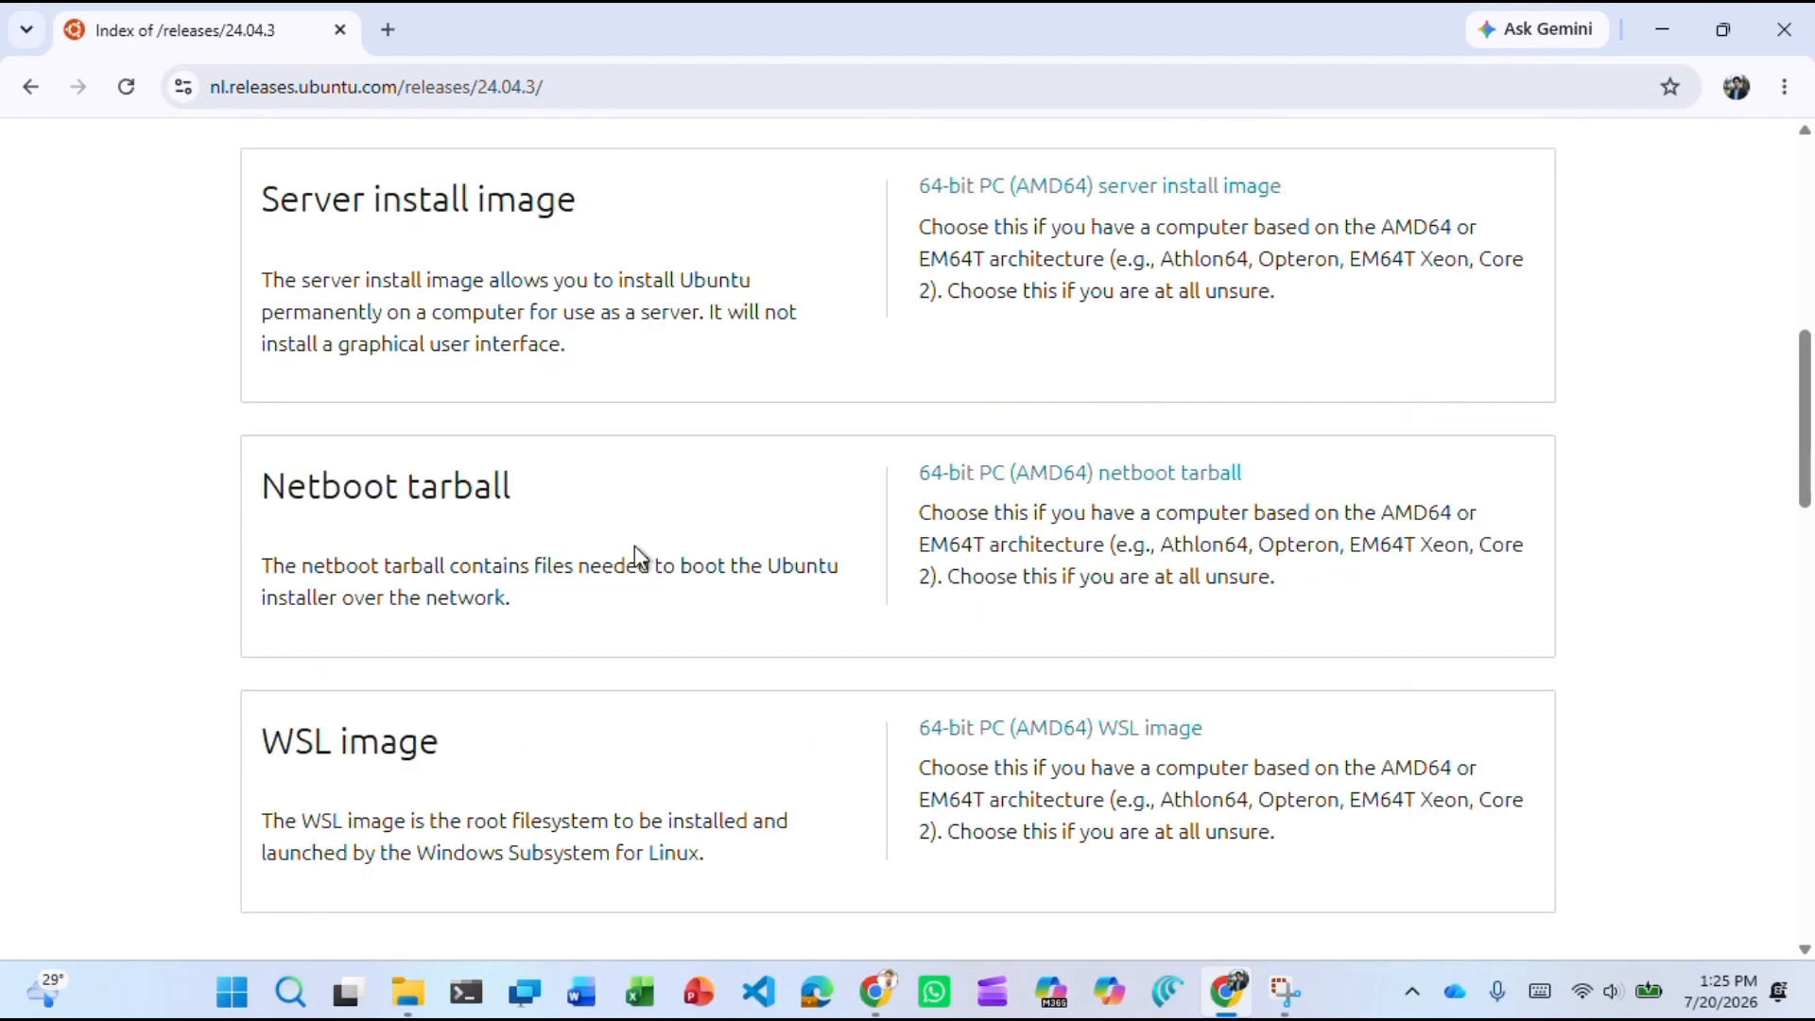
scroll(633, 546, "down", 2)
scroll(605, 530, "up", 8)
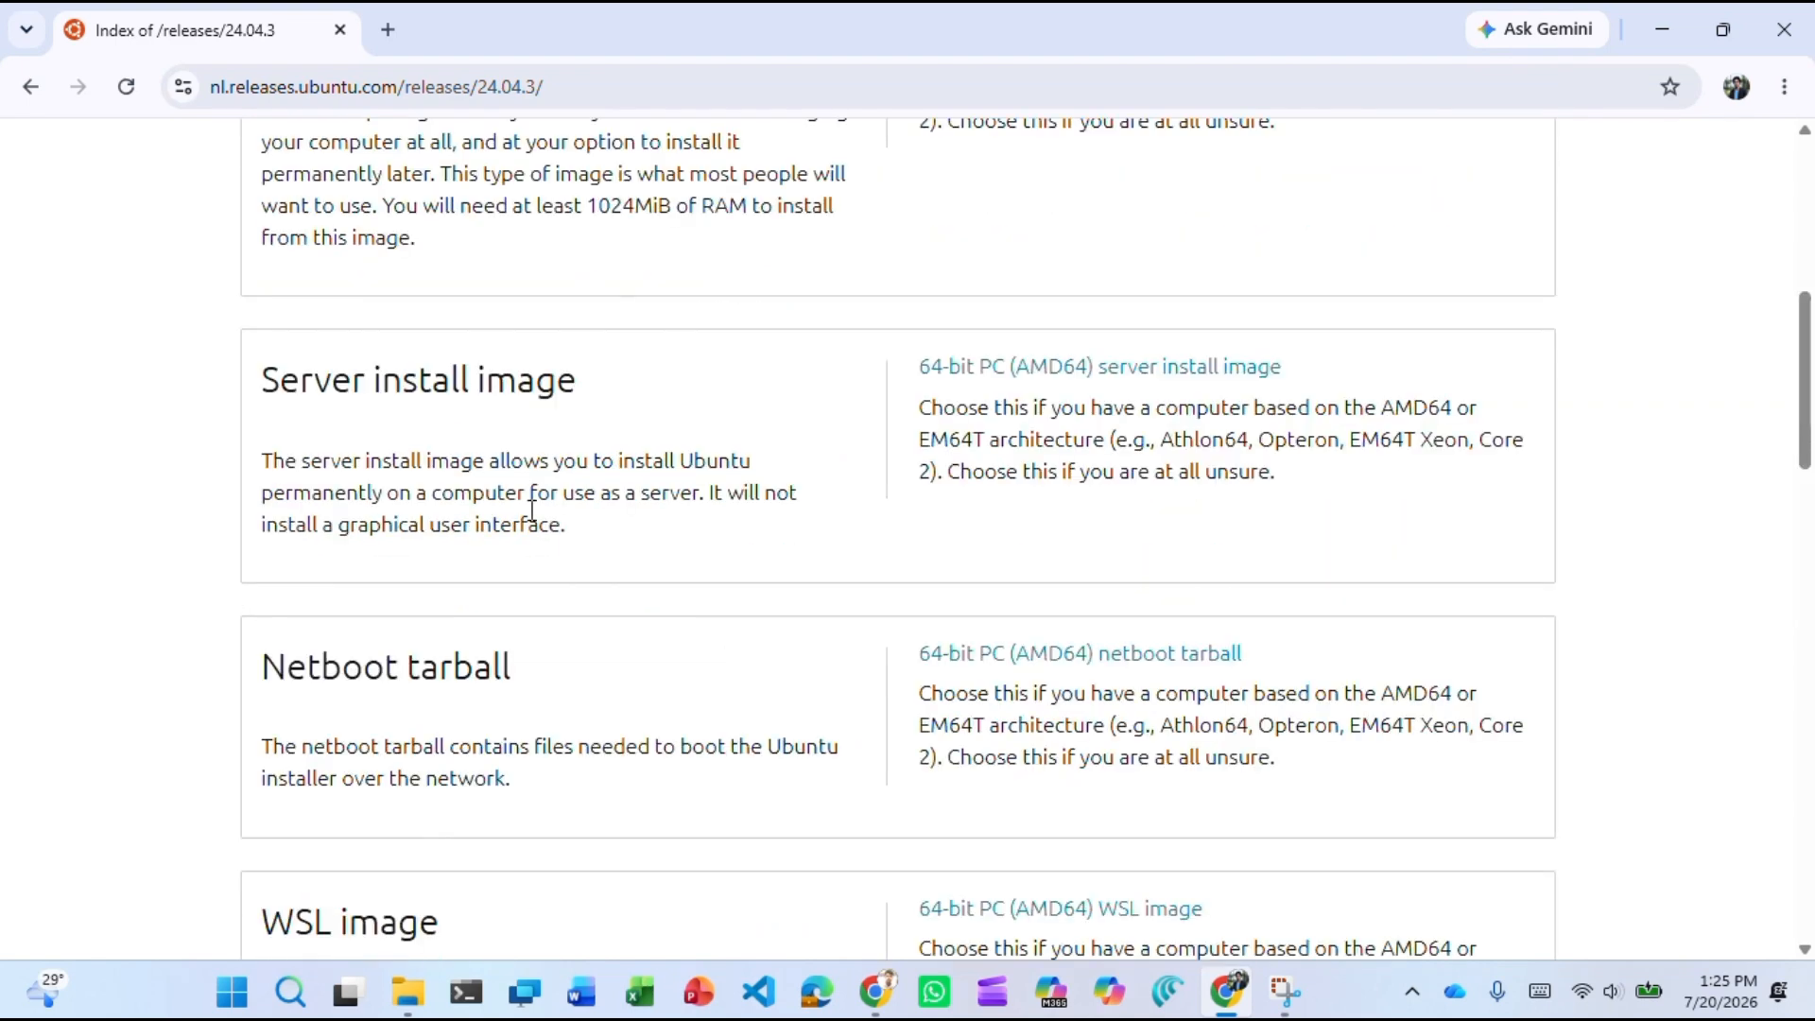
Start downloading the 64-bit PC (AMD64) server install image.
left_click(1153, 375)
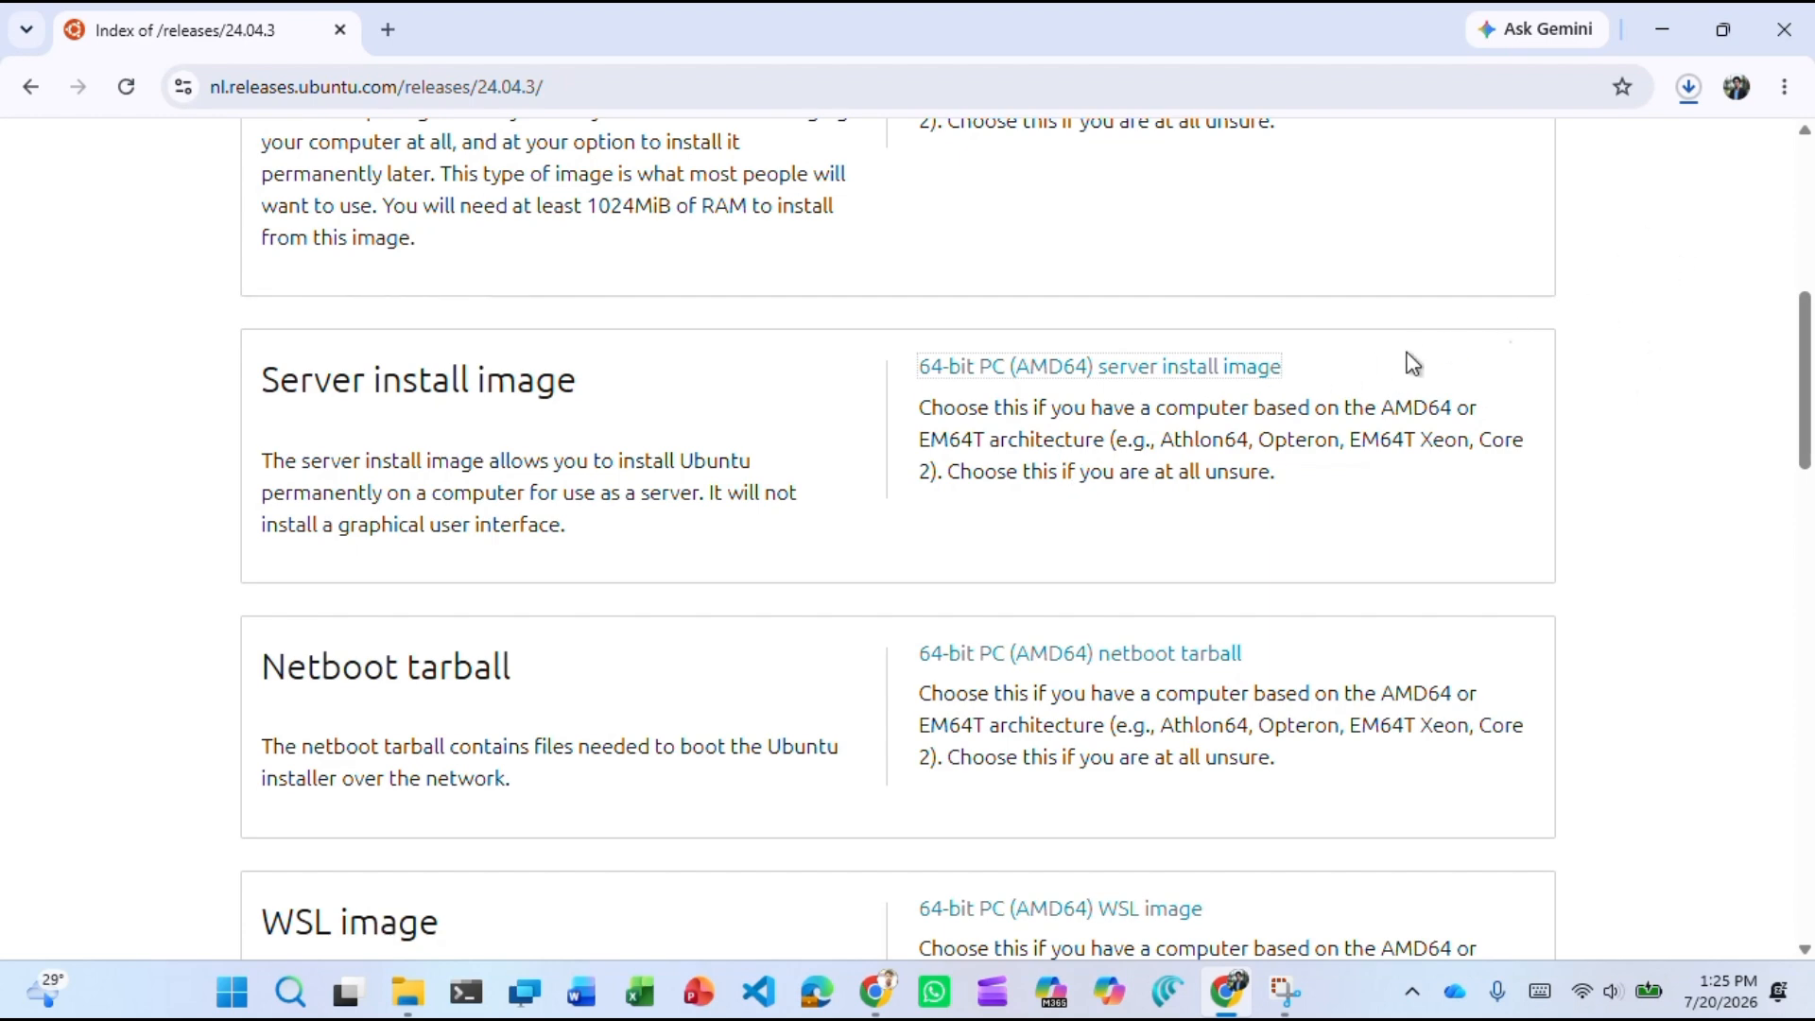
scroll(1399, 357, "up", 2)
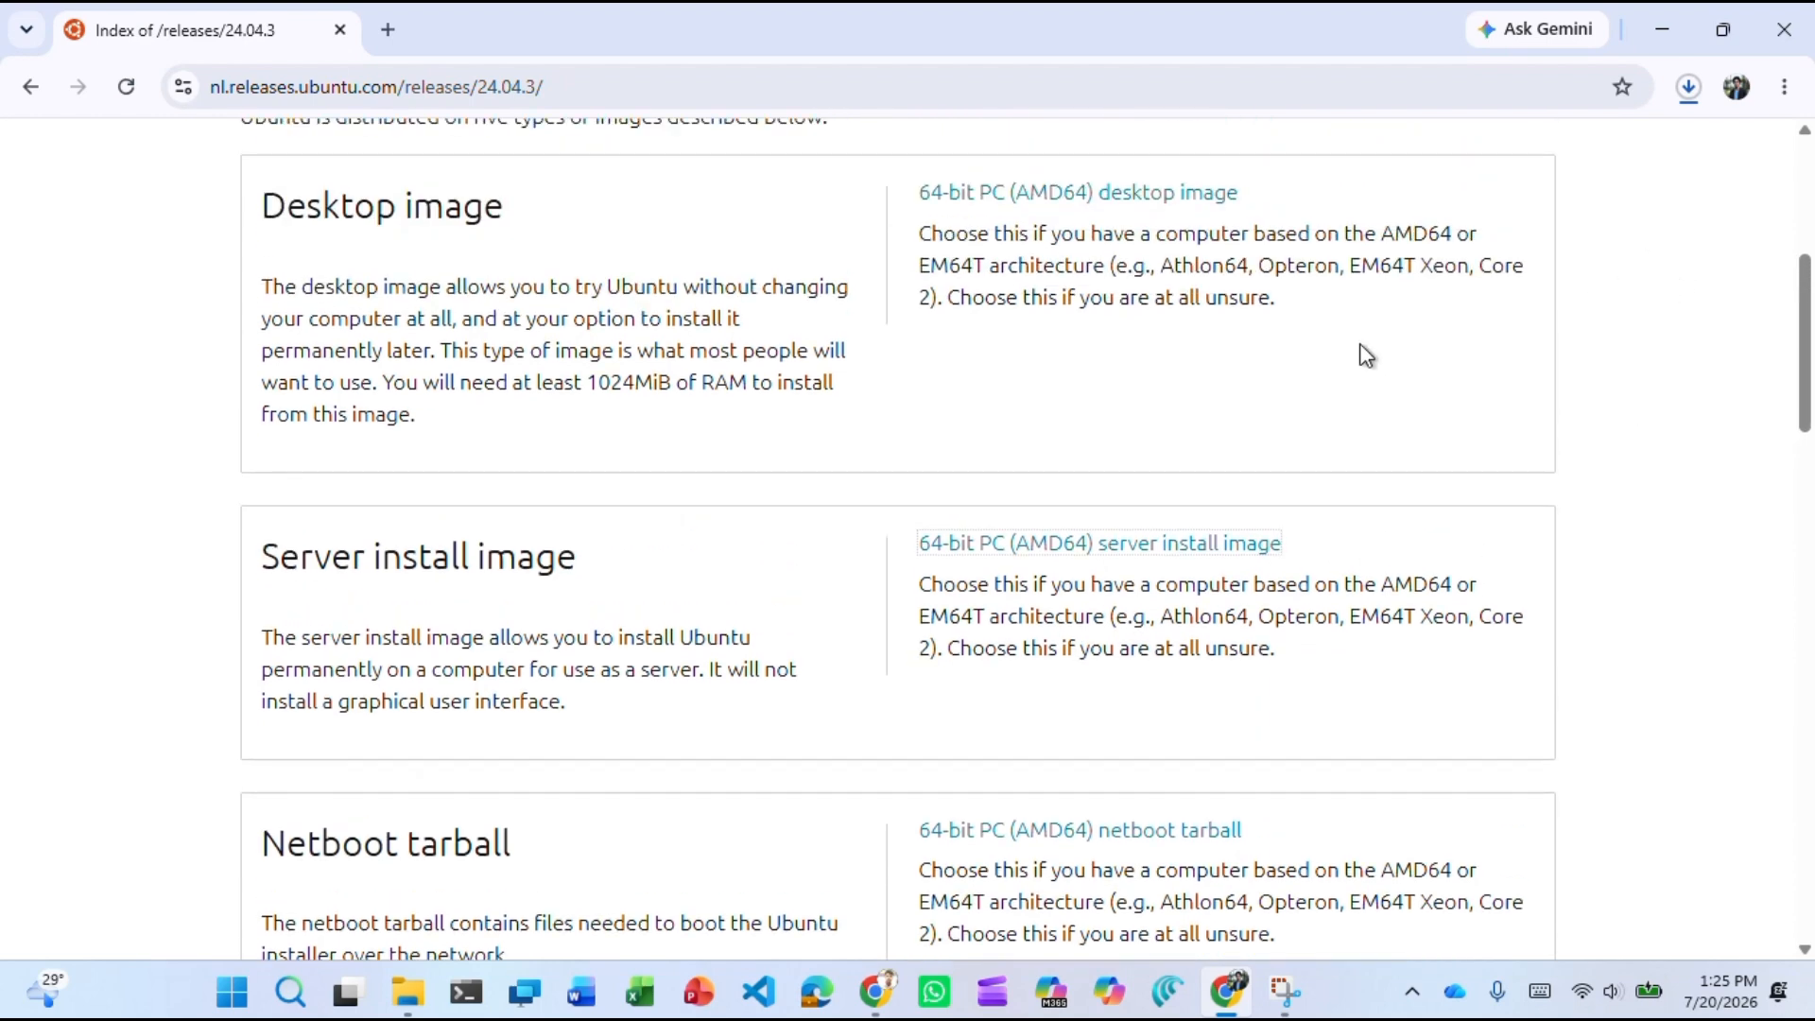
scroll(1146, 348, "down", 2)
scroll(1155, 330, "up", 8)
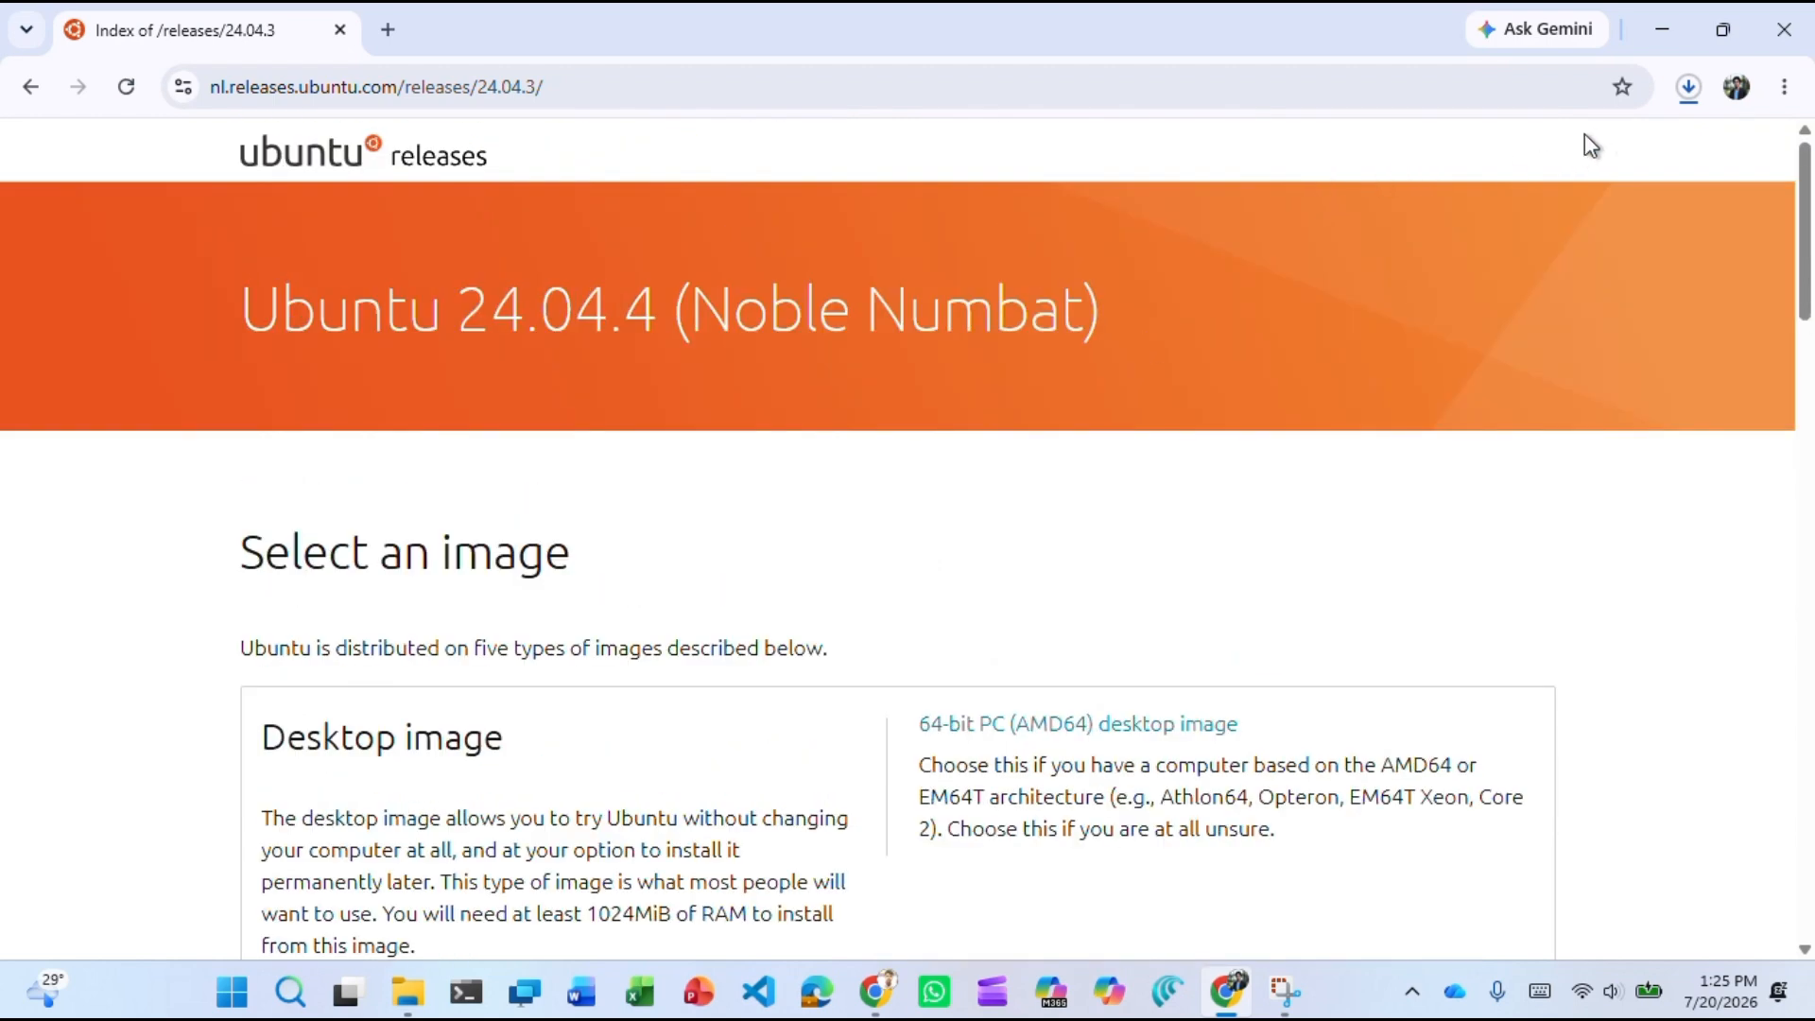
Check the ubuntu-24.04.4-live-server-amd64.iso download progress in Chrome's Downloads panel.
left_click(1688, 87)
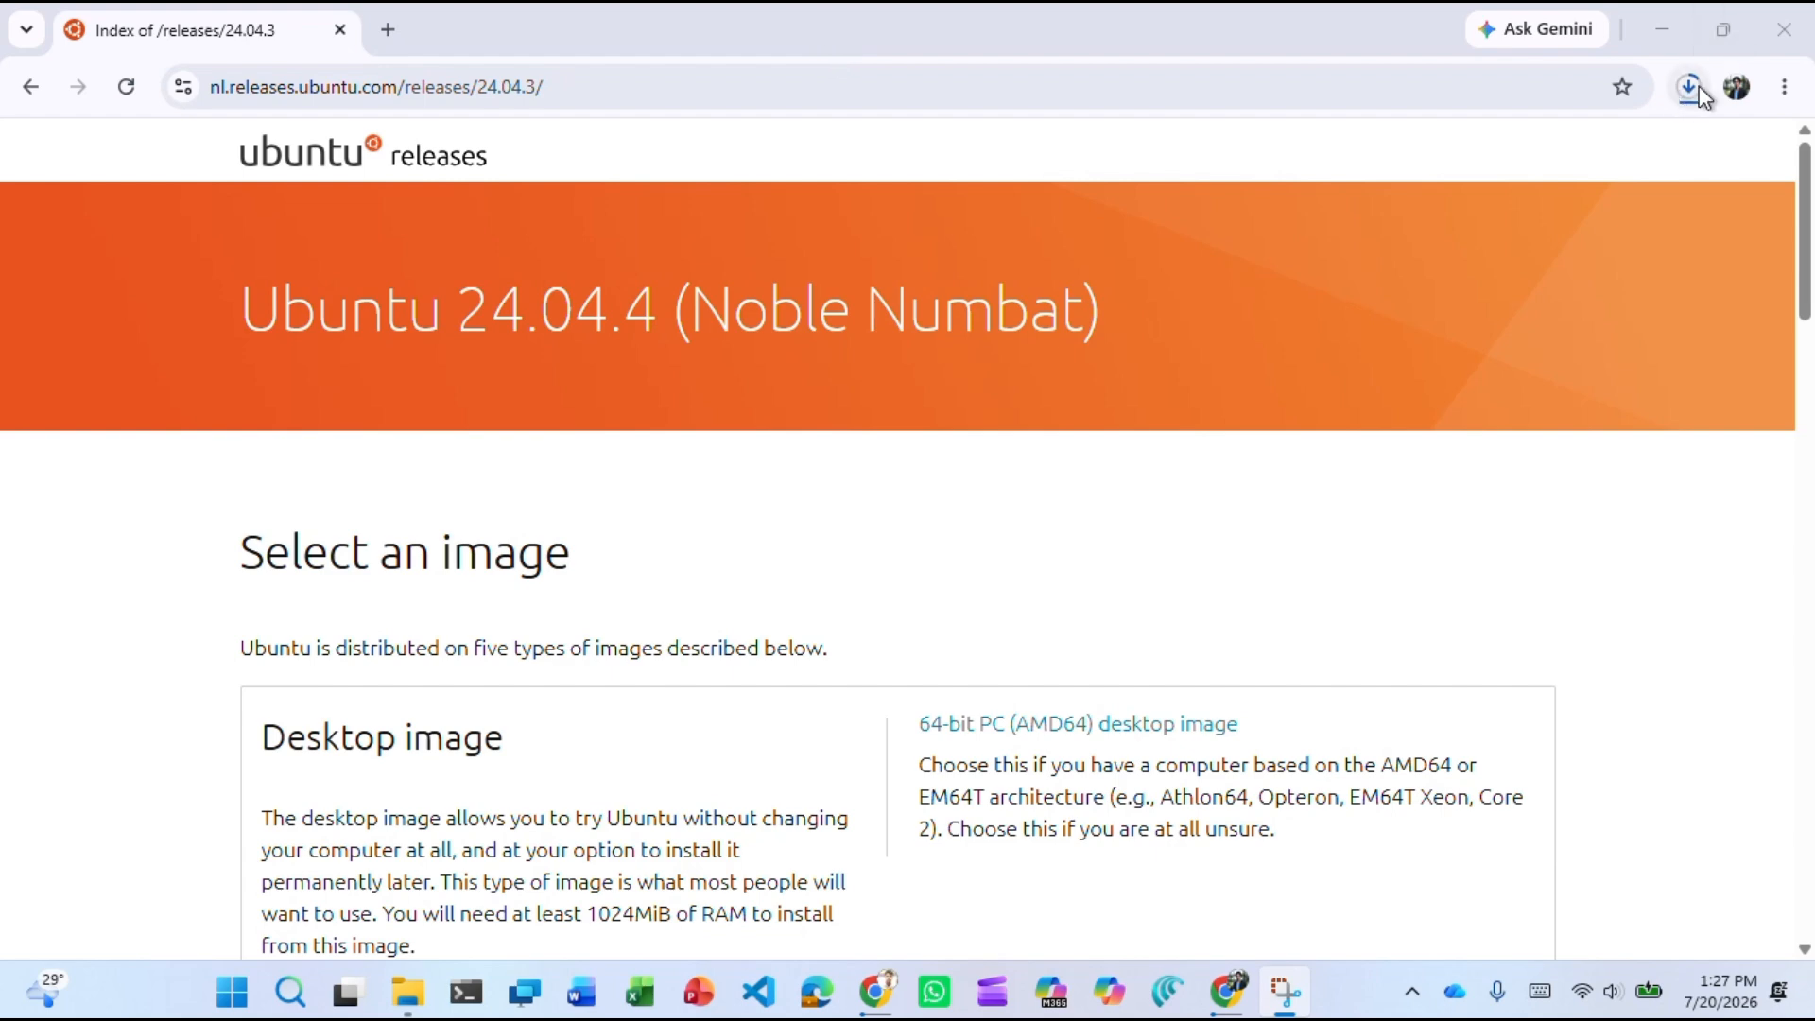
left_click(1691, 87)
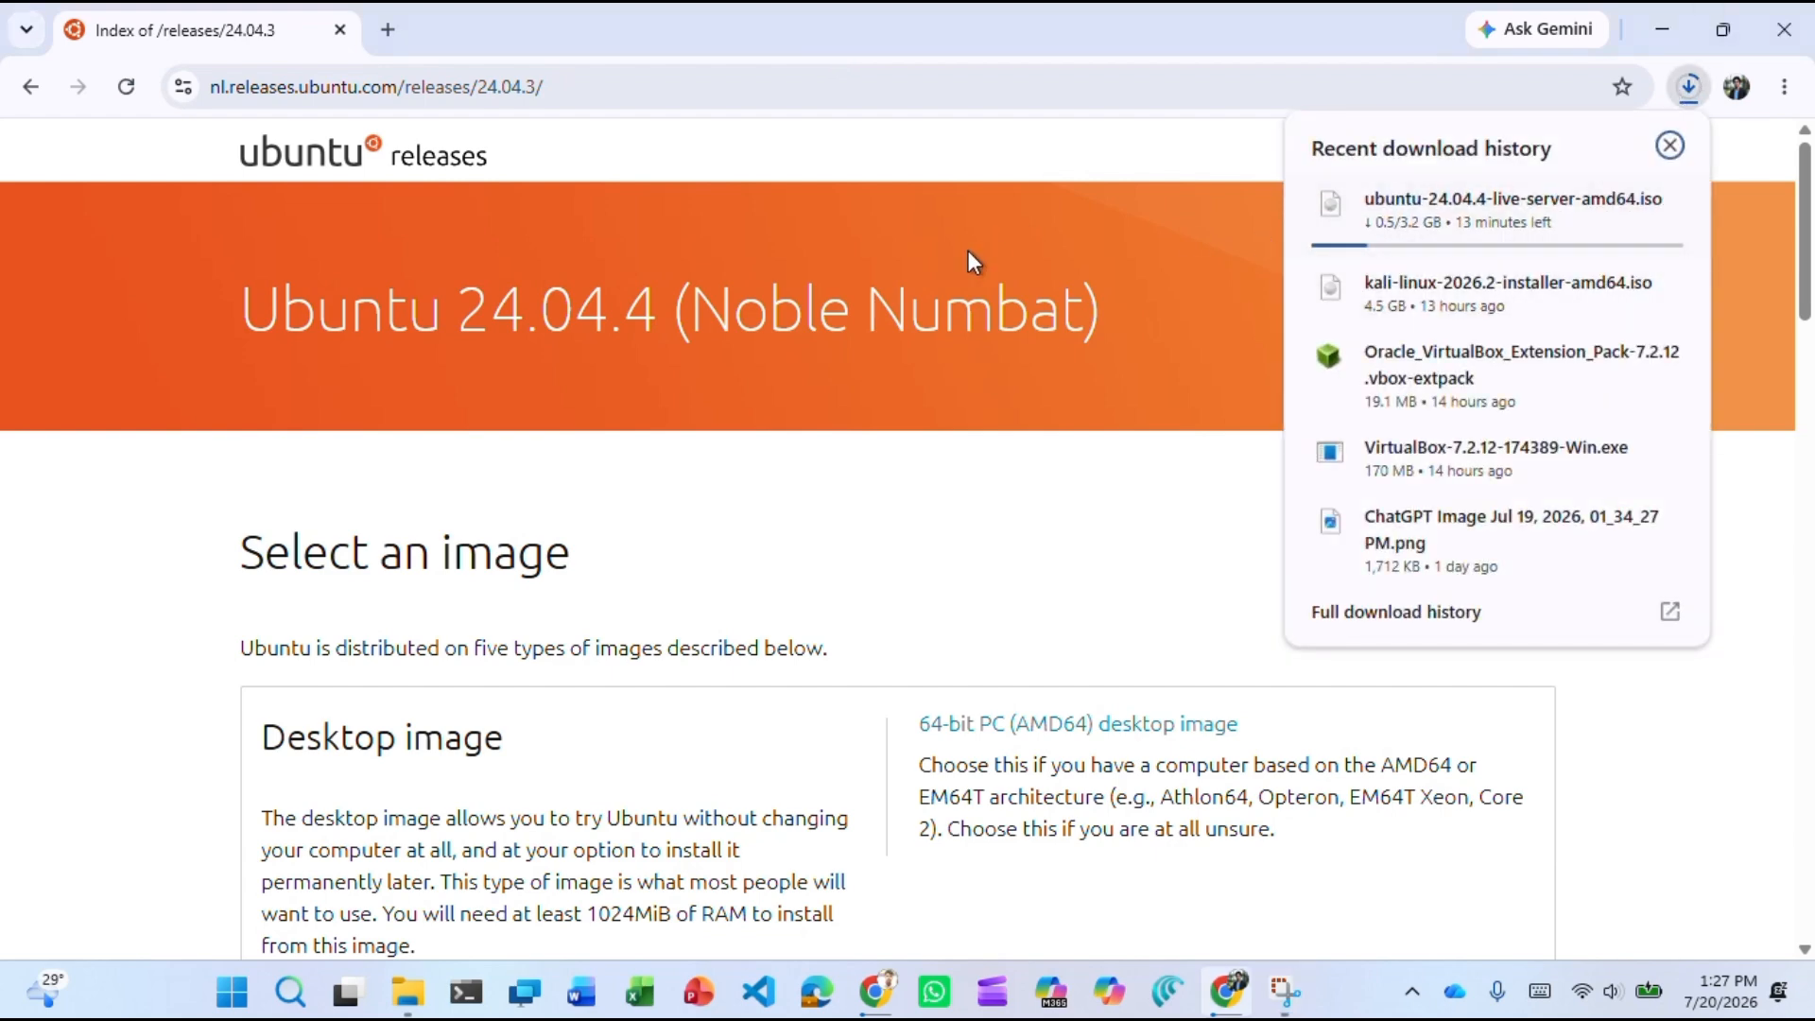
left_click(1145, 138)
scroll(711, 321, "down", 5)
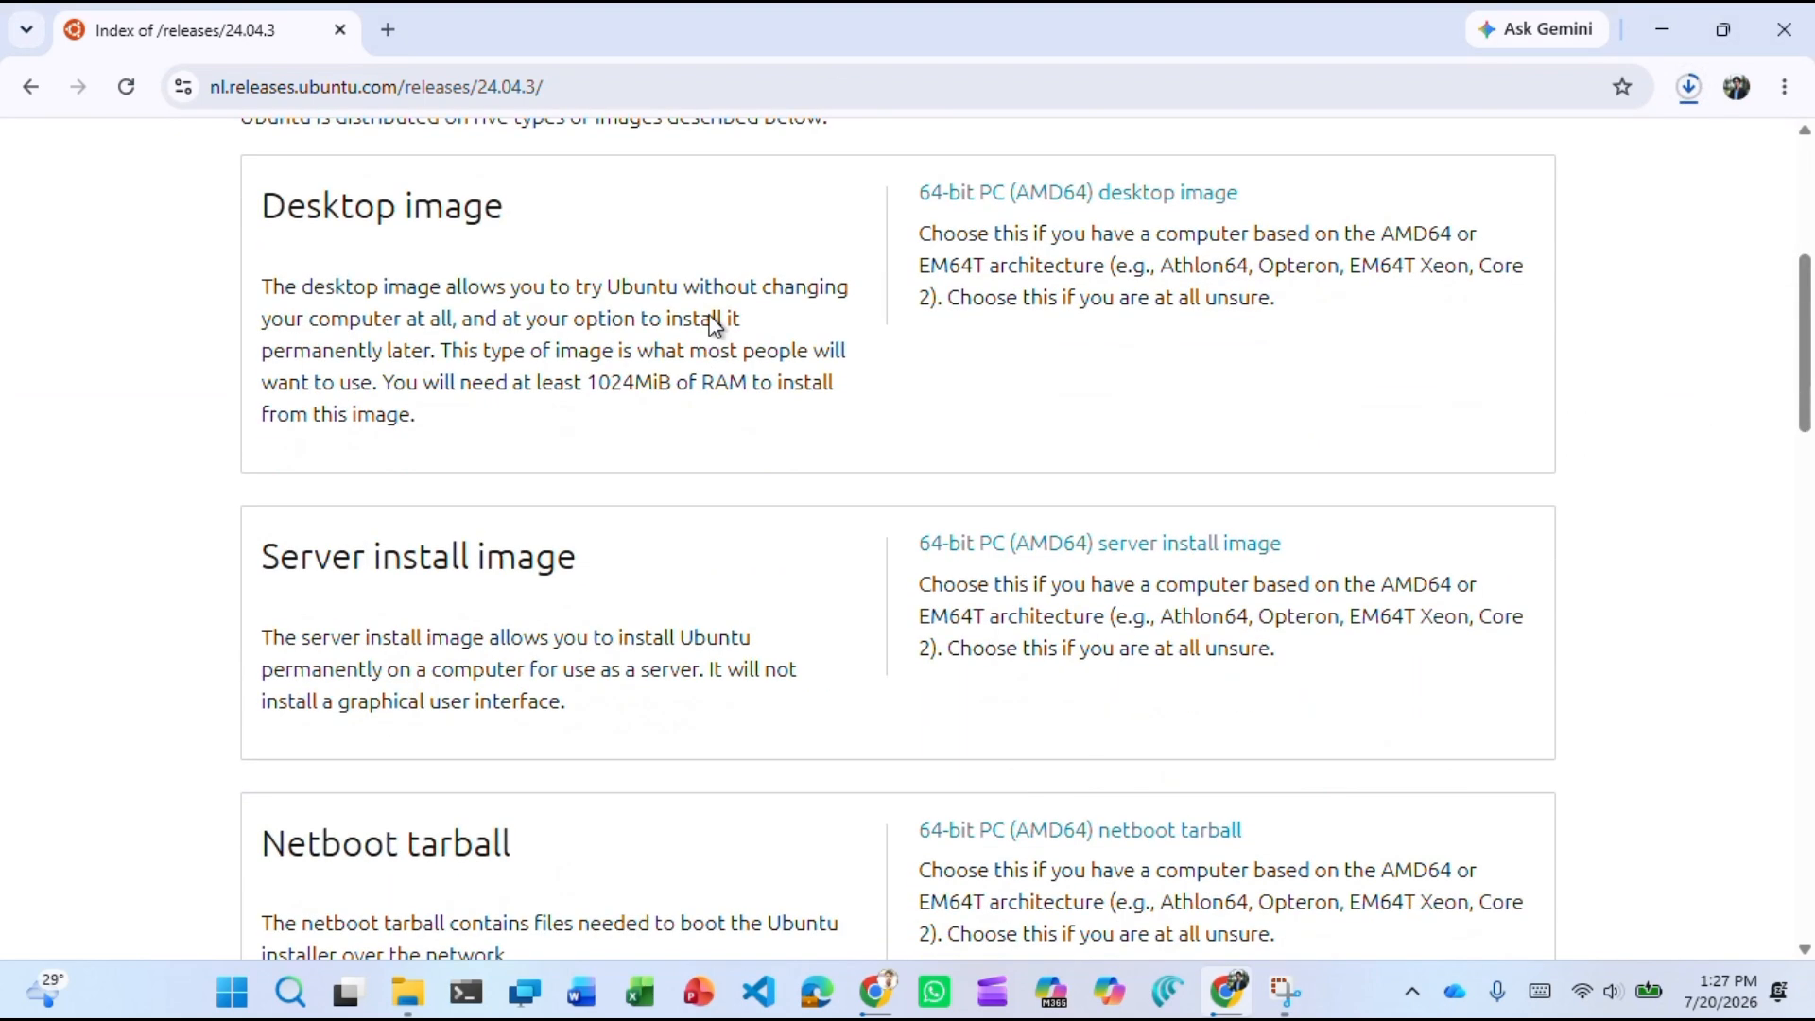
left_click(637, 87)
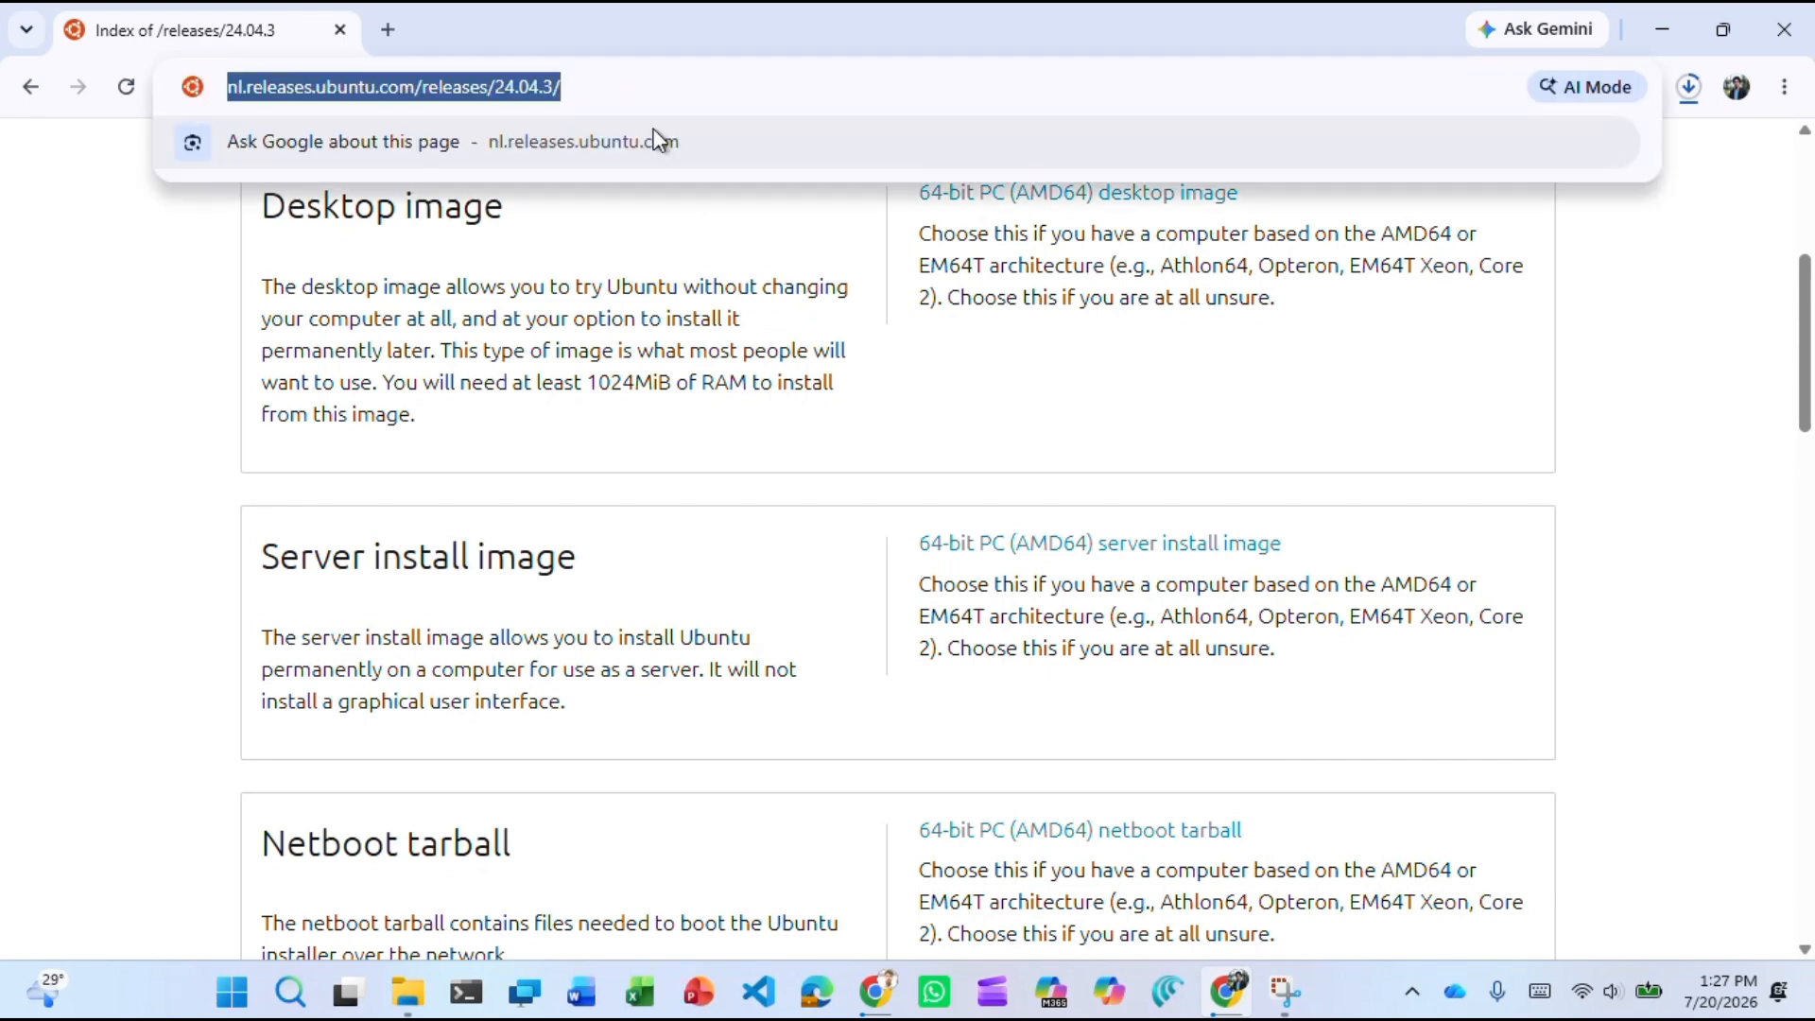
left_click(60, 331)
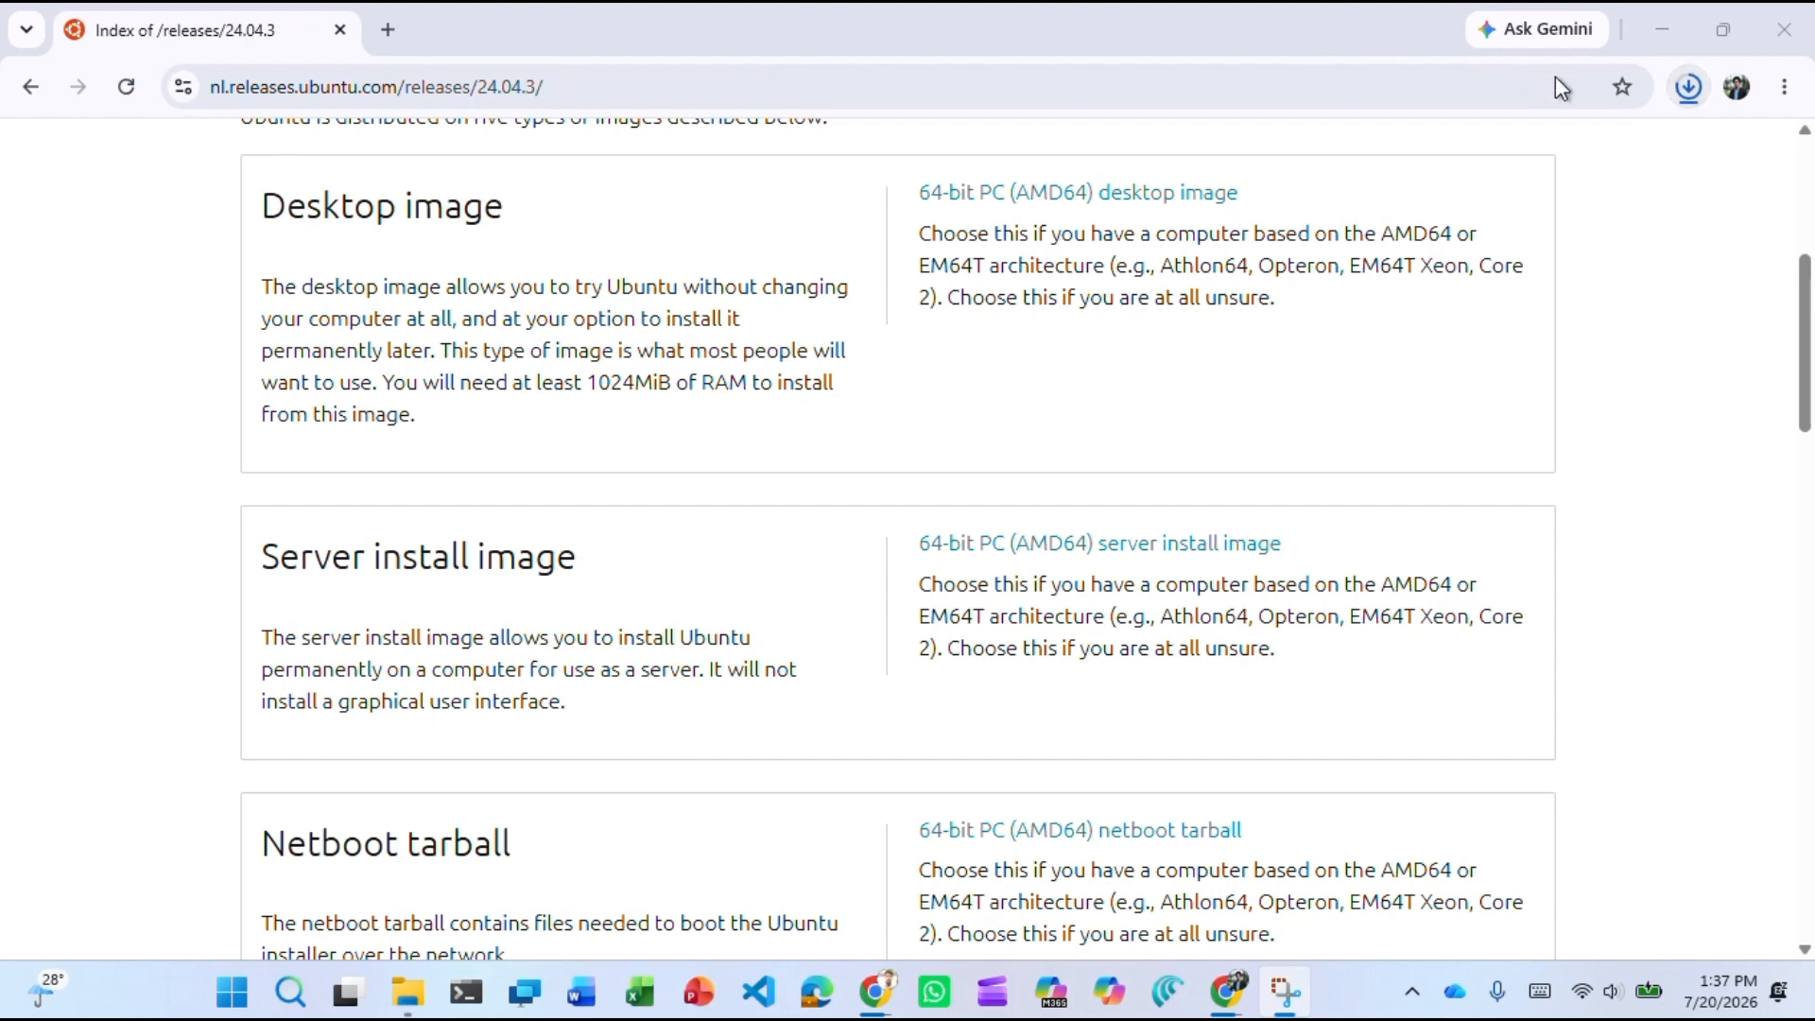
left_click(1686, 87)
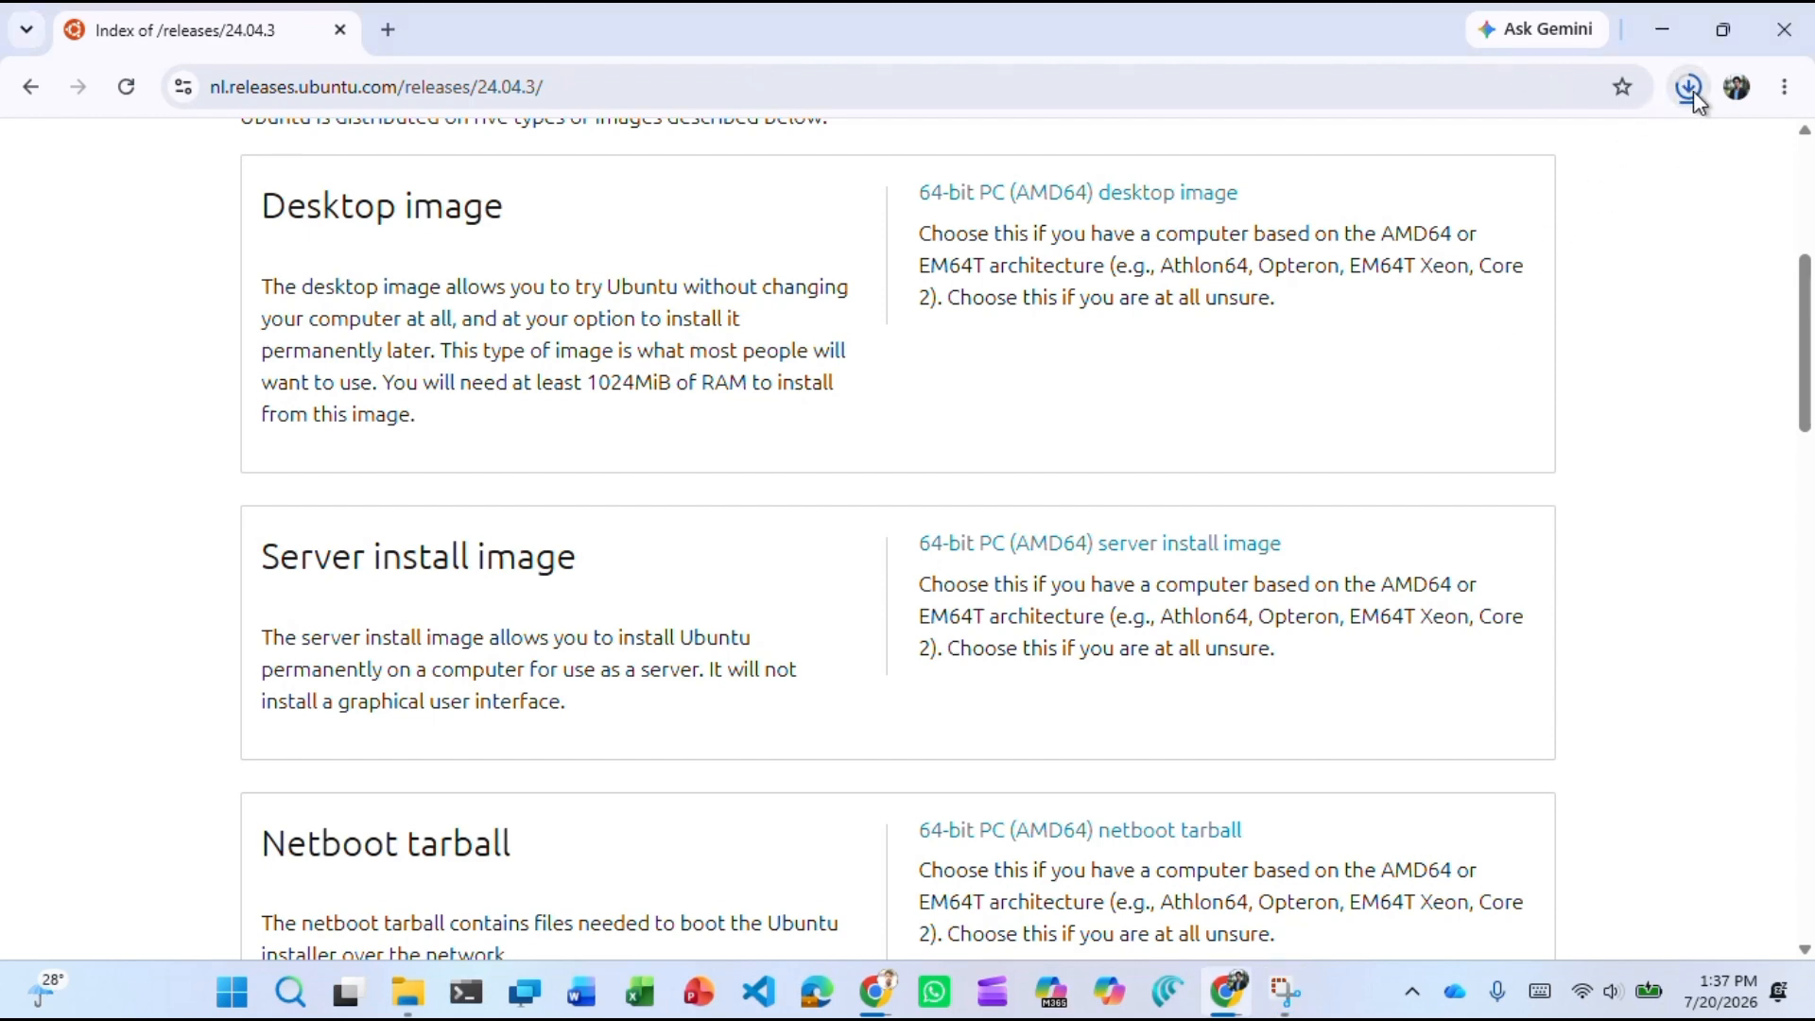
Recheck the ISO download until it reaches about 2.8 of 3.2 GB, then close the panel.
left_click(765, 54)
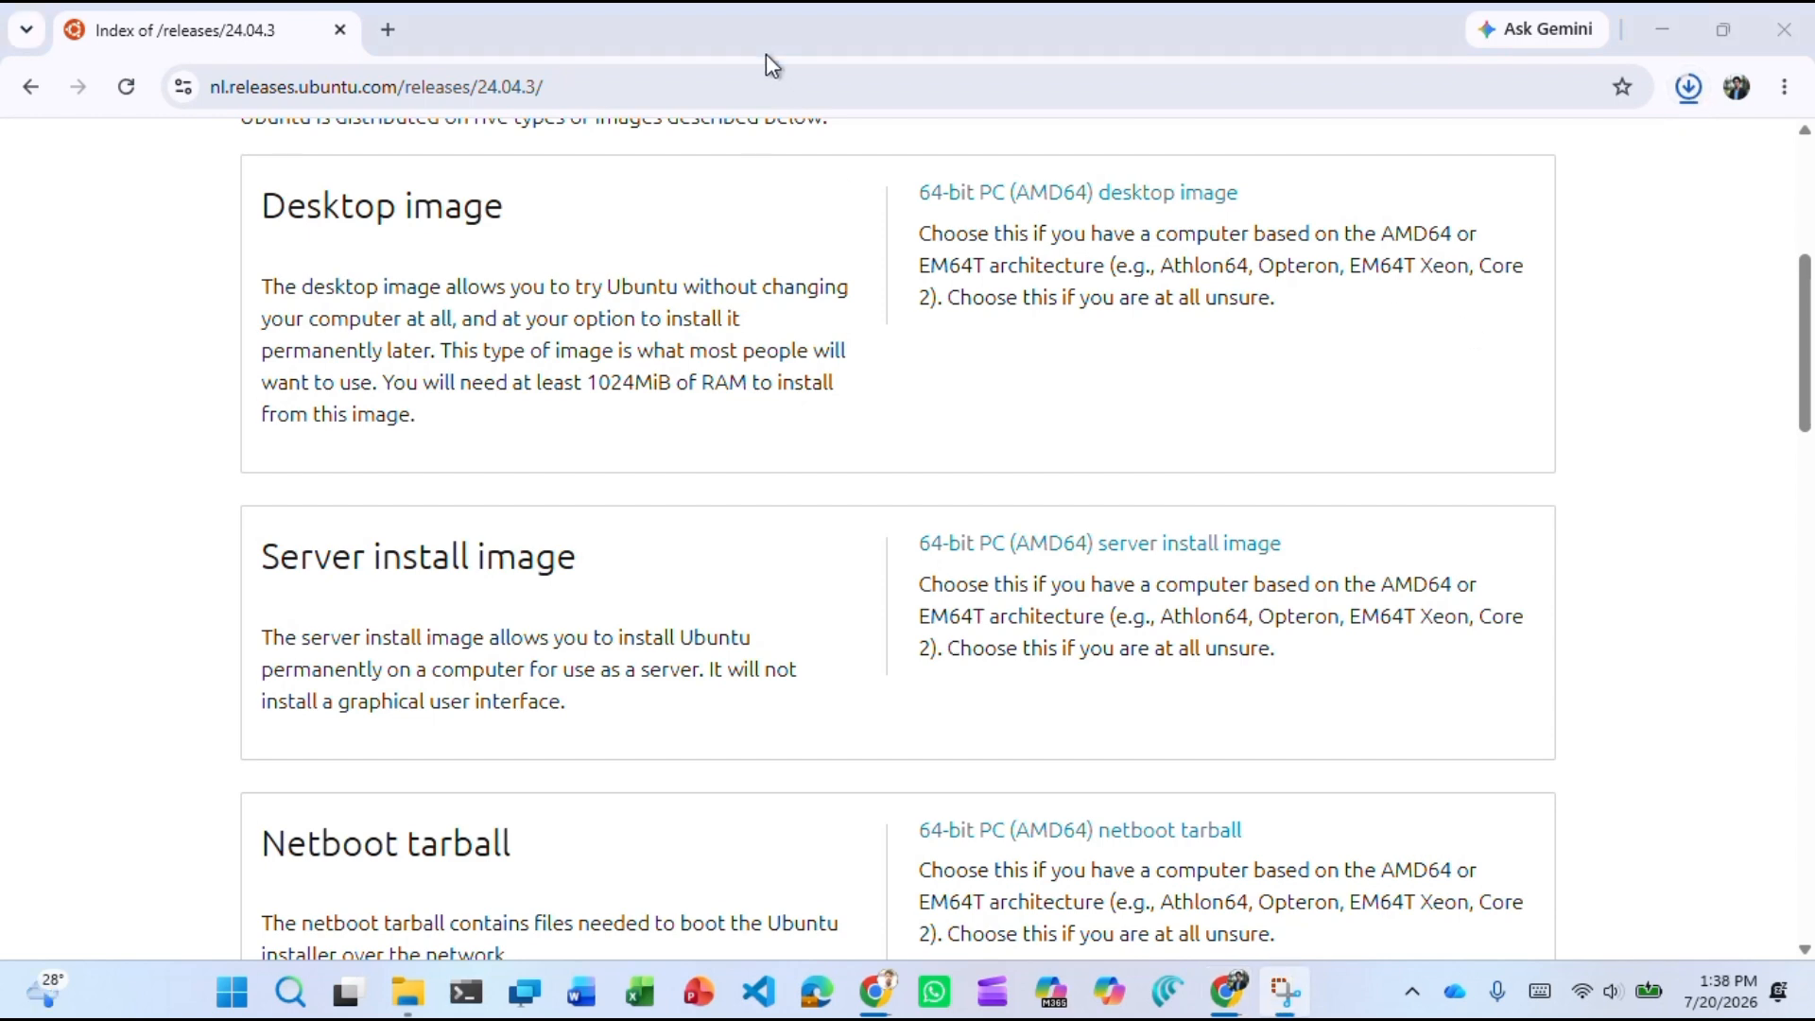
left_click(1689, 95)
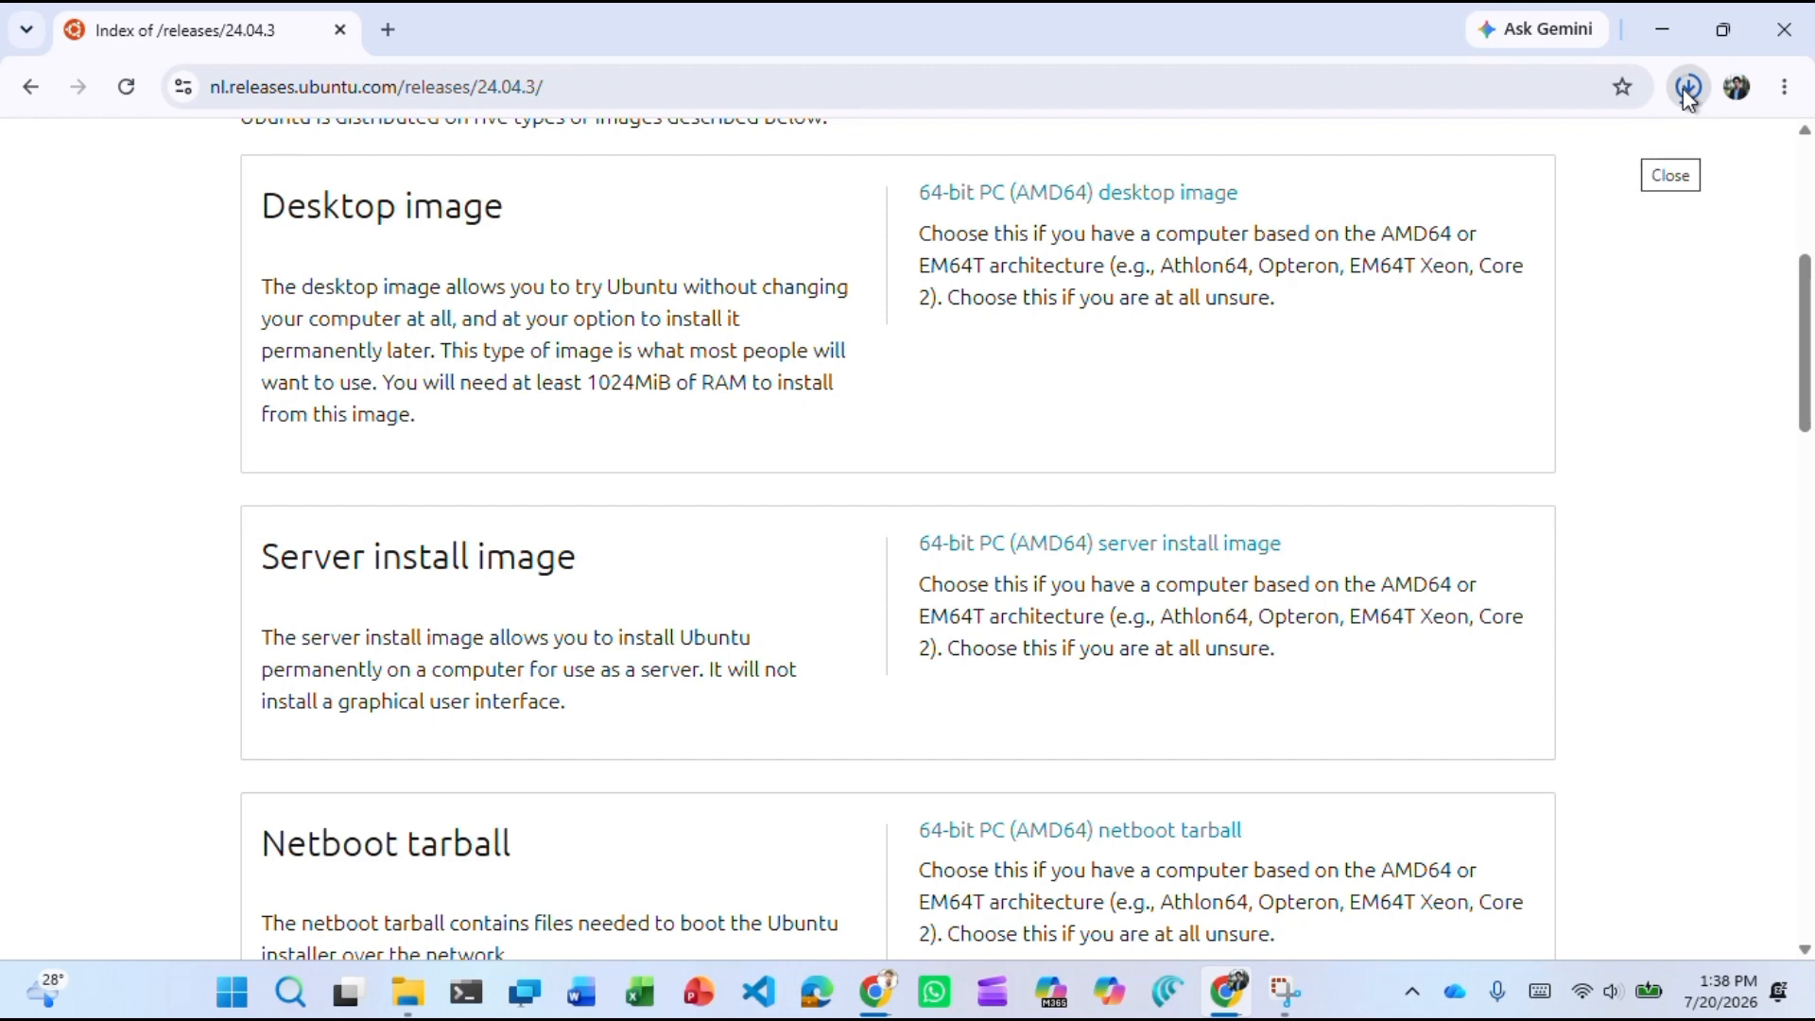
left_click(1687, 91)
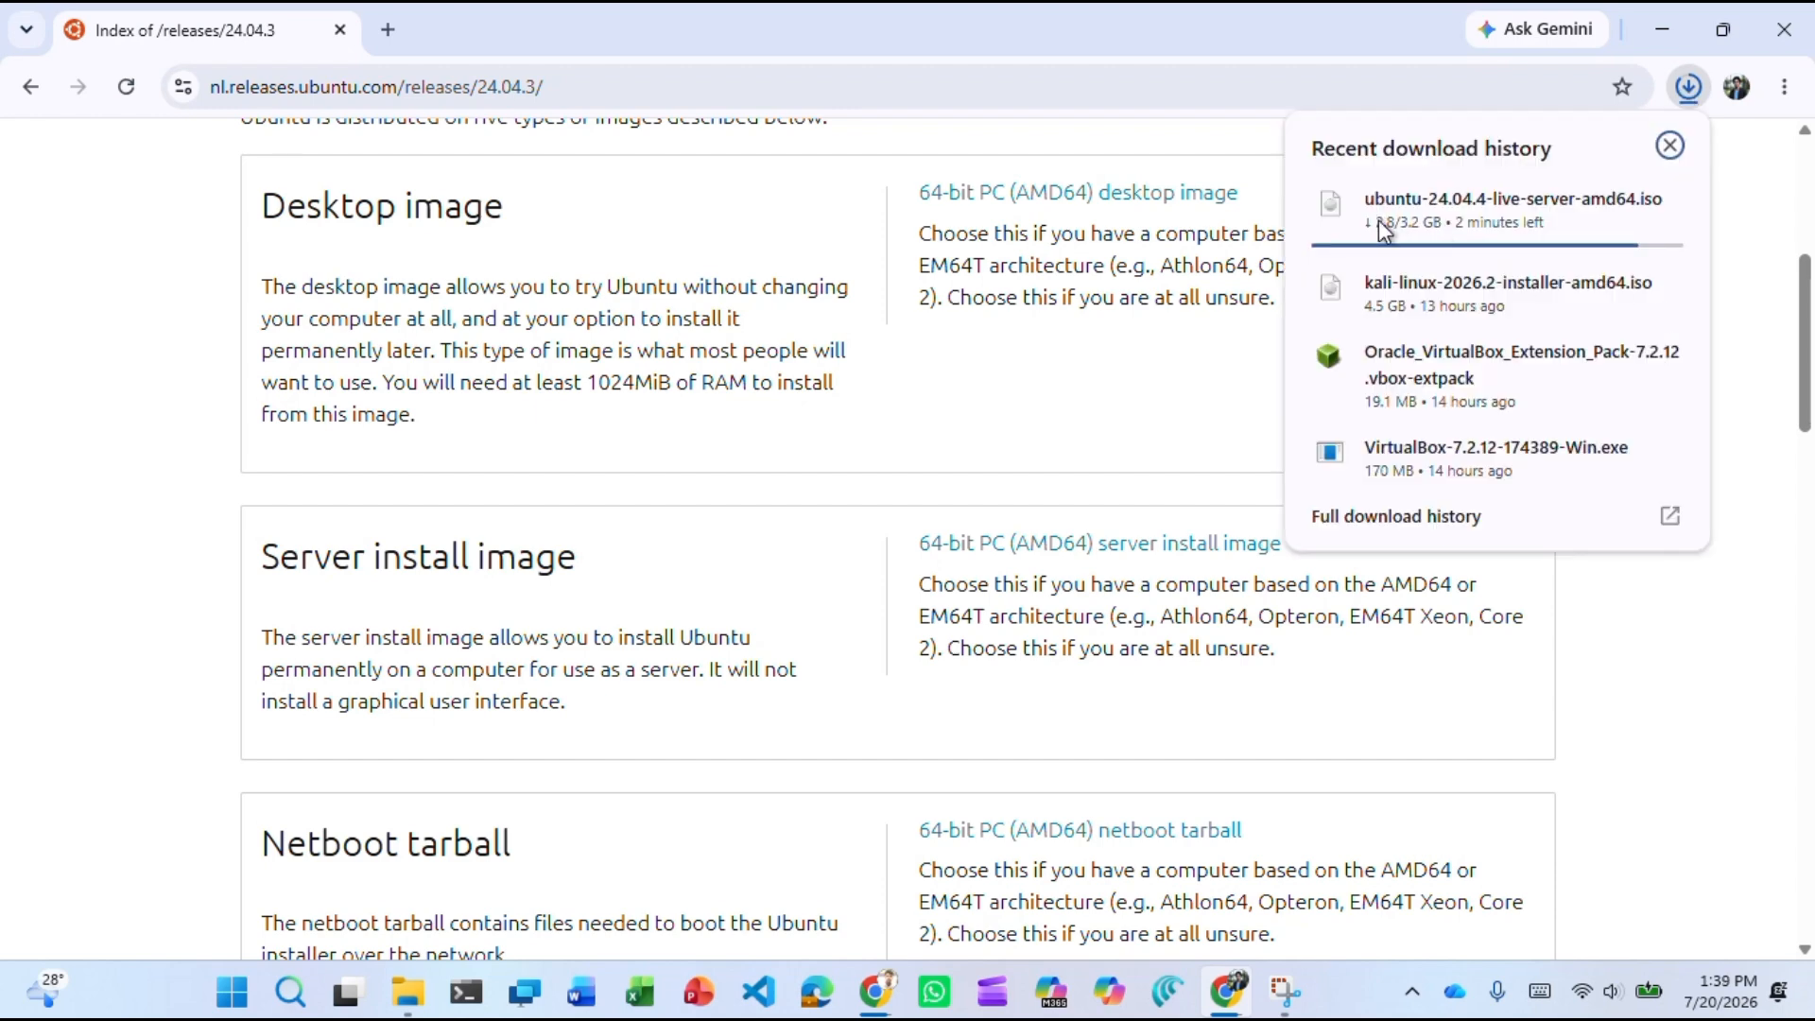
mouse_move(1538, 202)
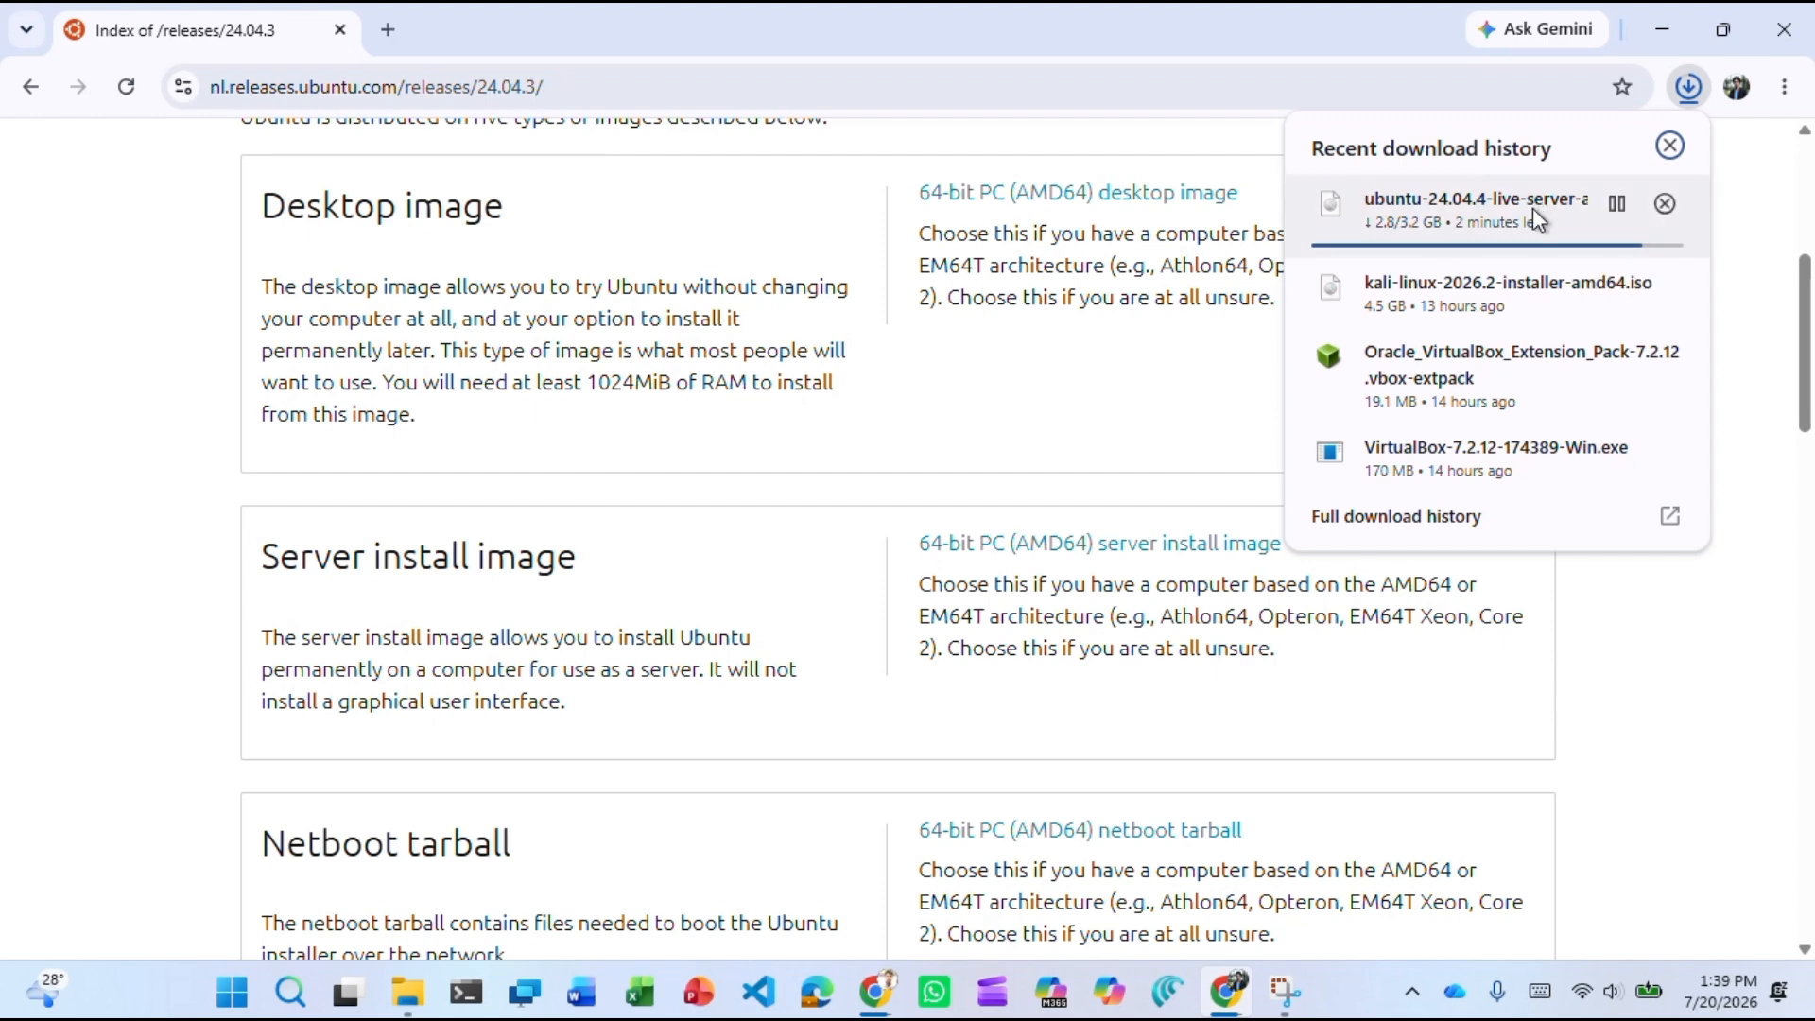
left_click(752, 49)
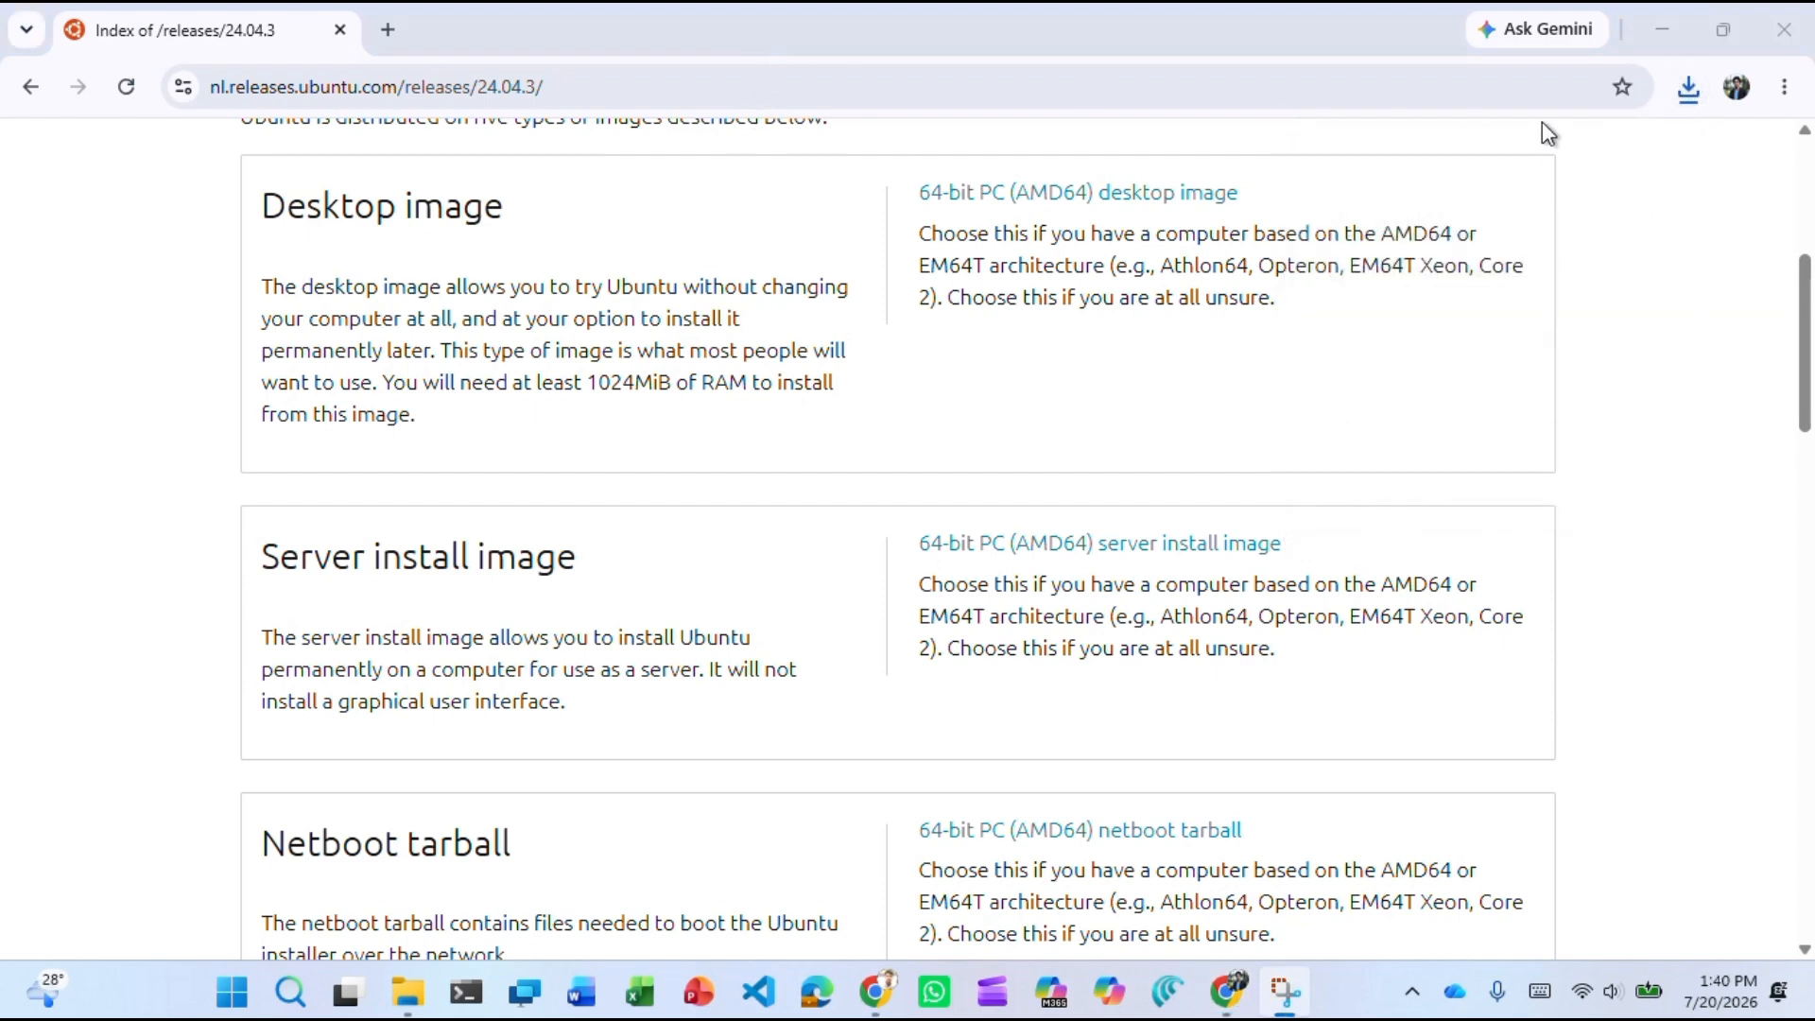
left_click(1696, 90)
left_click(1698, 91)
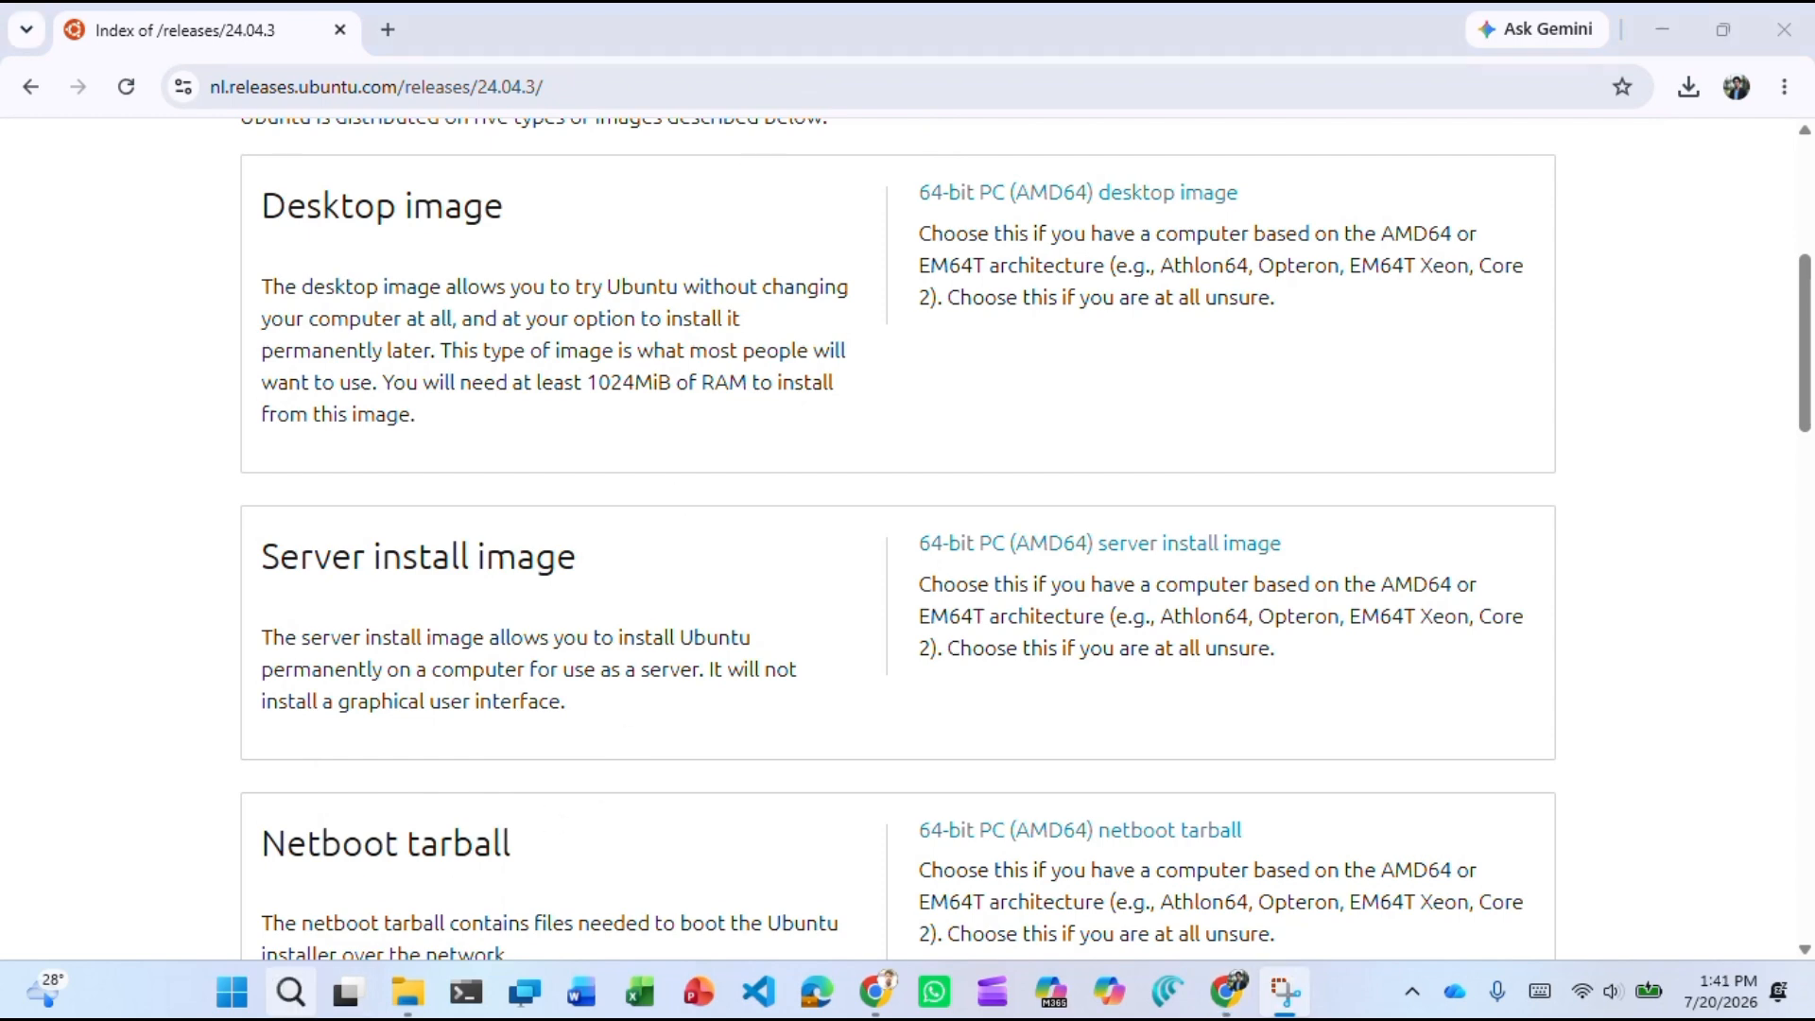
Cut ubuntu-24.04.4-live-server-amd64.iso from the Downloads folder.
left_click(423, 993)
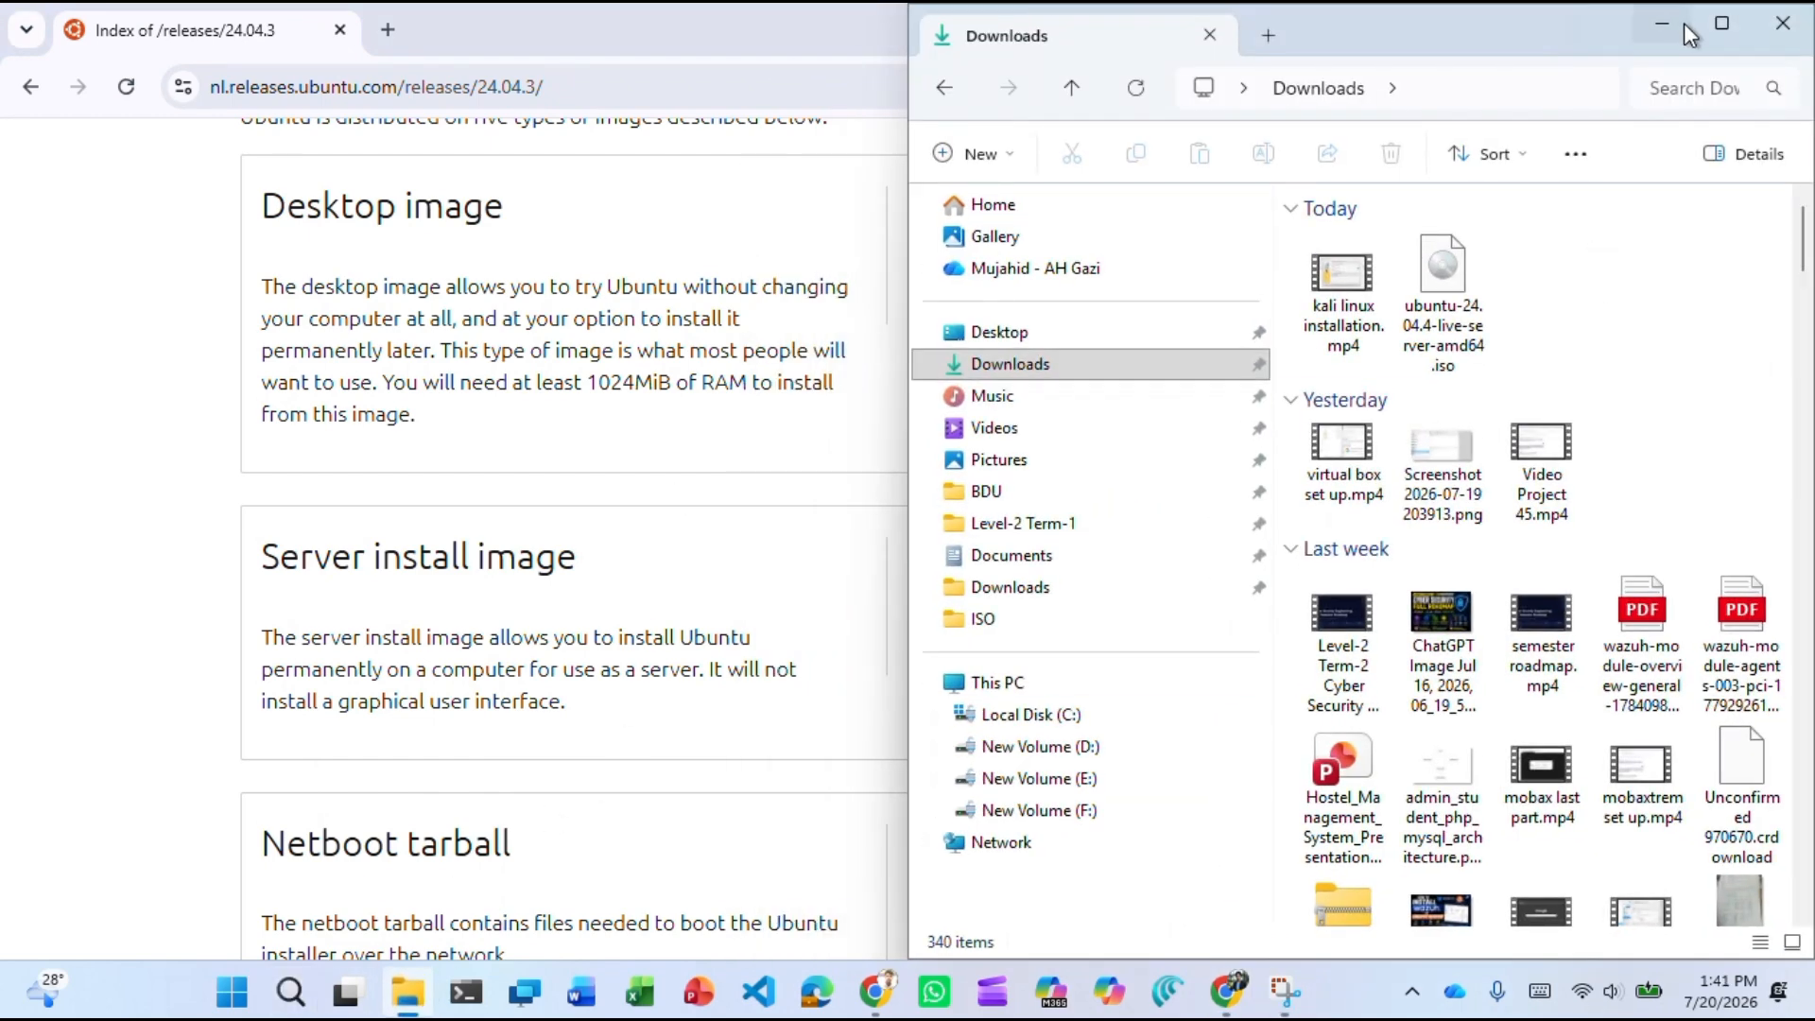
left_click(1710, 23)
left_click(106, 362)
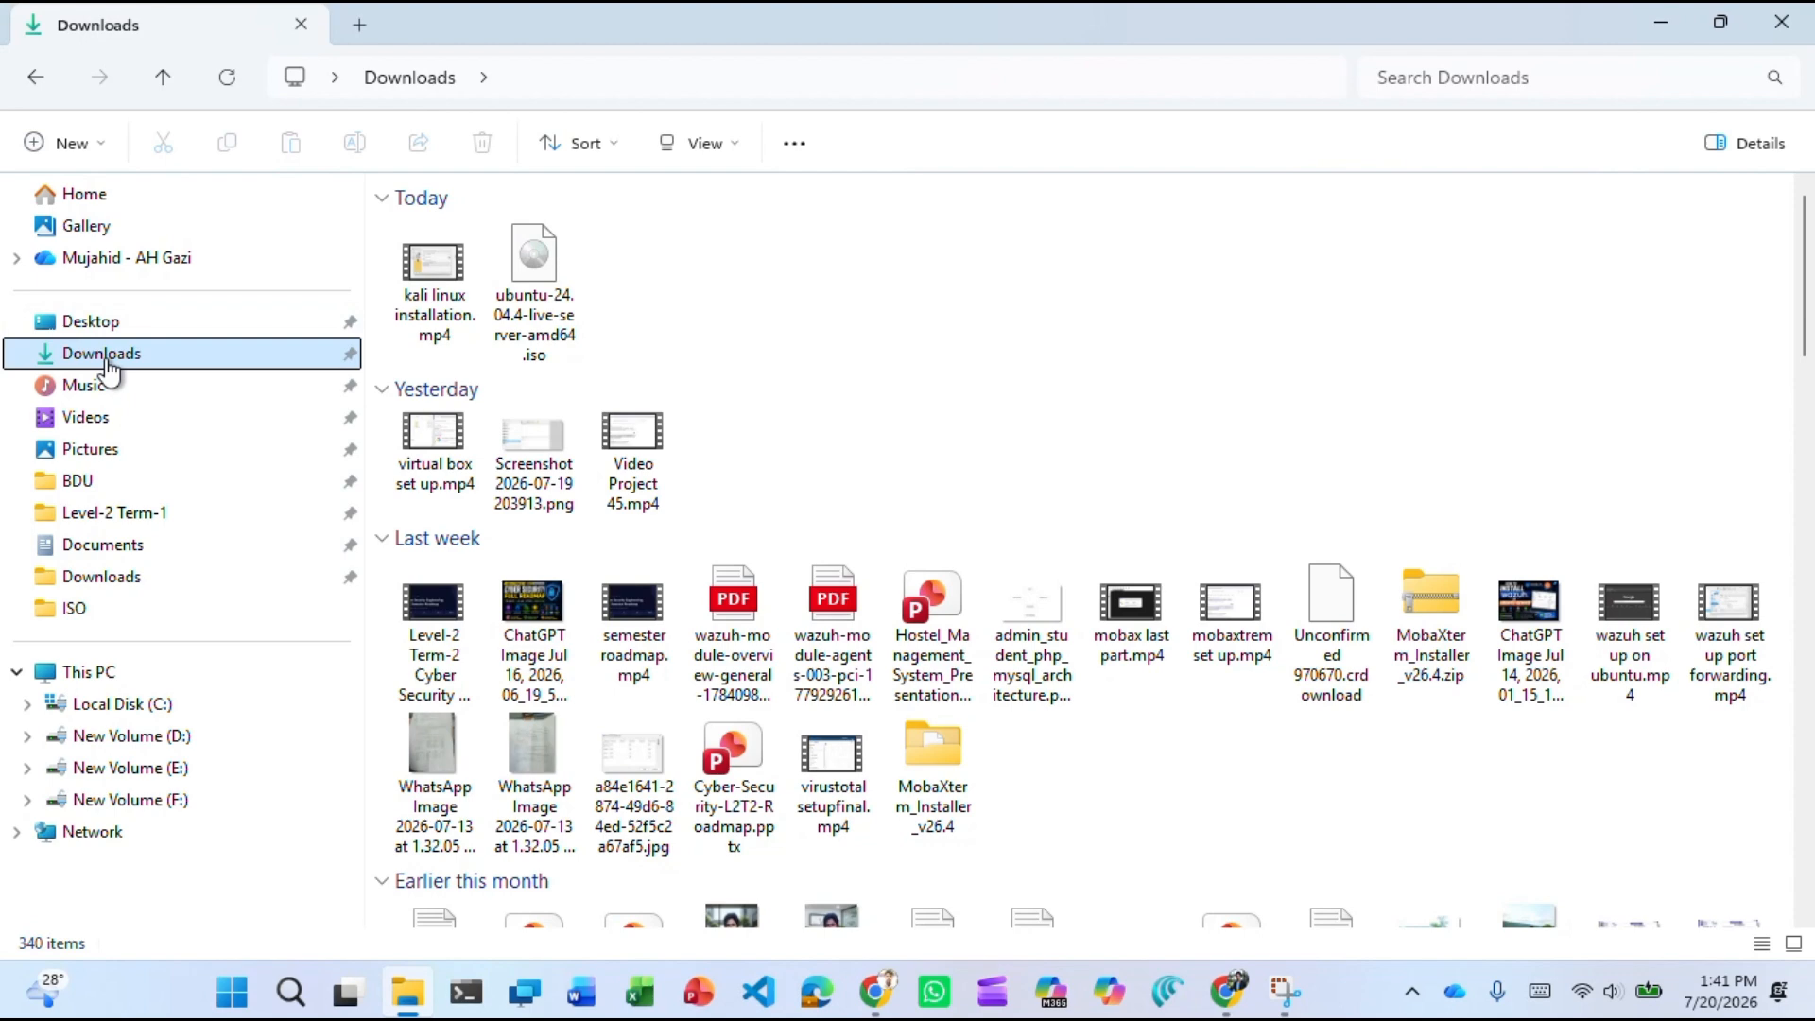
left_click(421, 267)
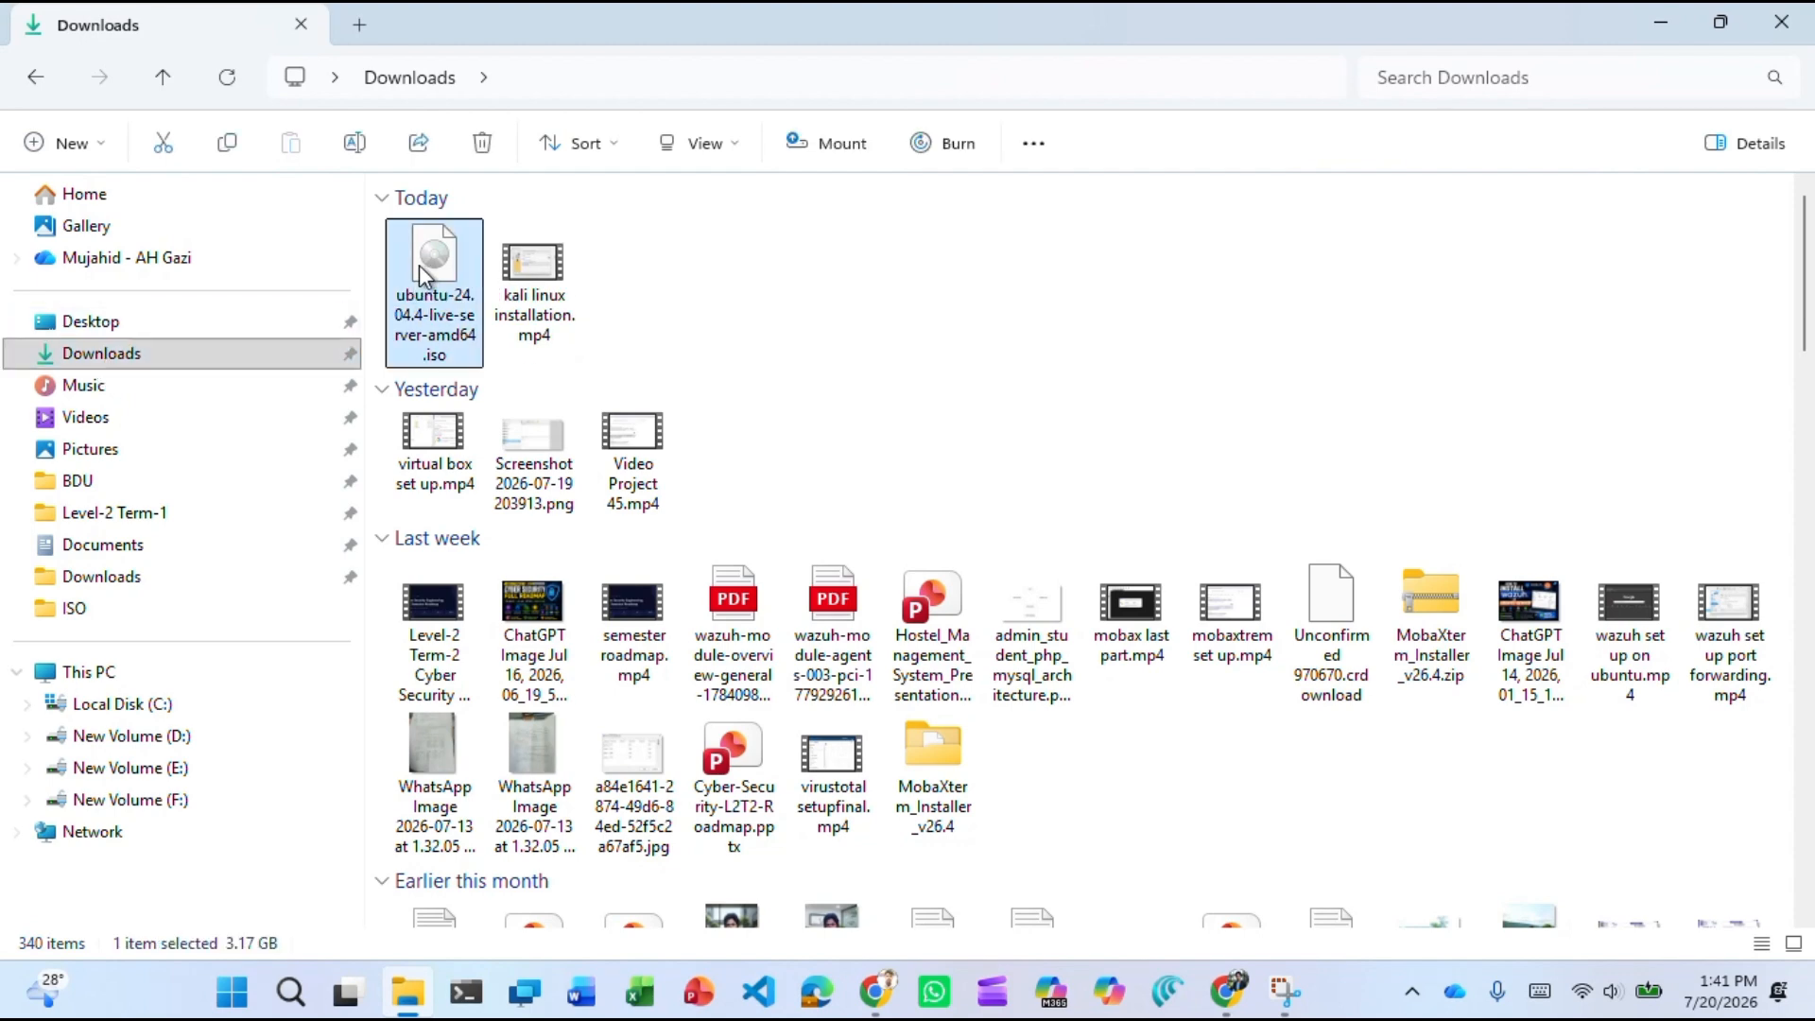
key("ctrl+x")
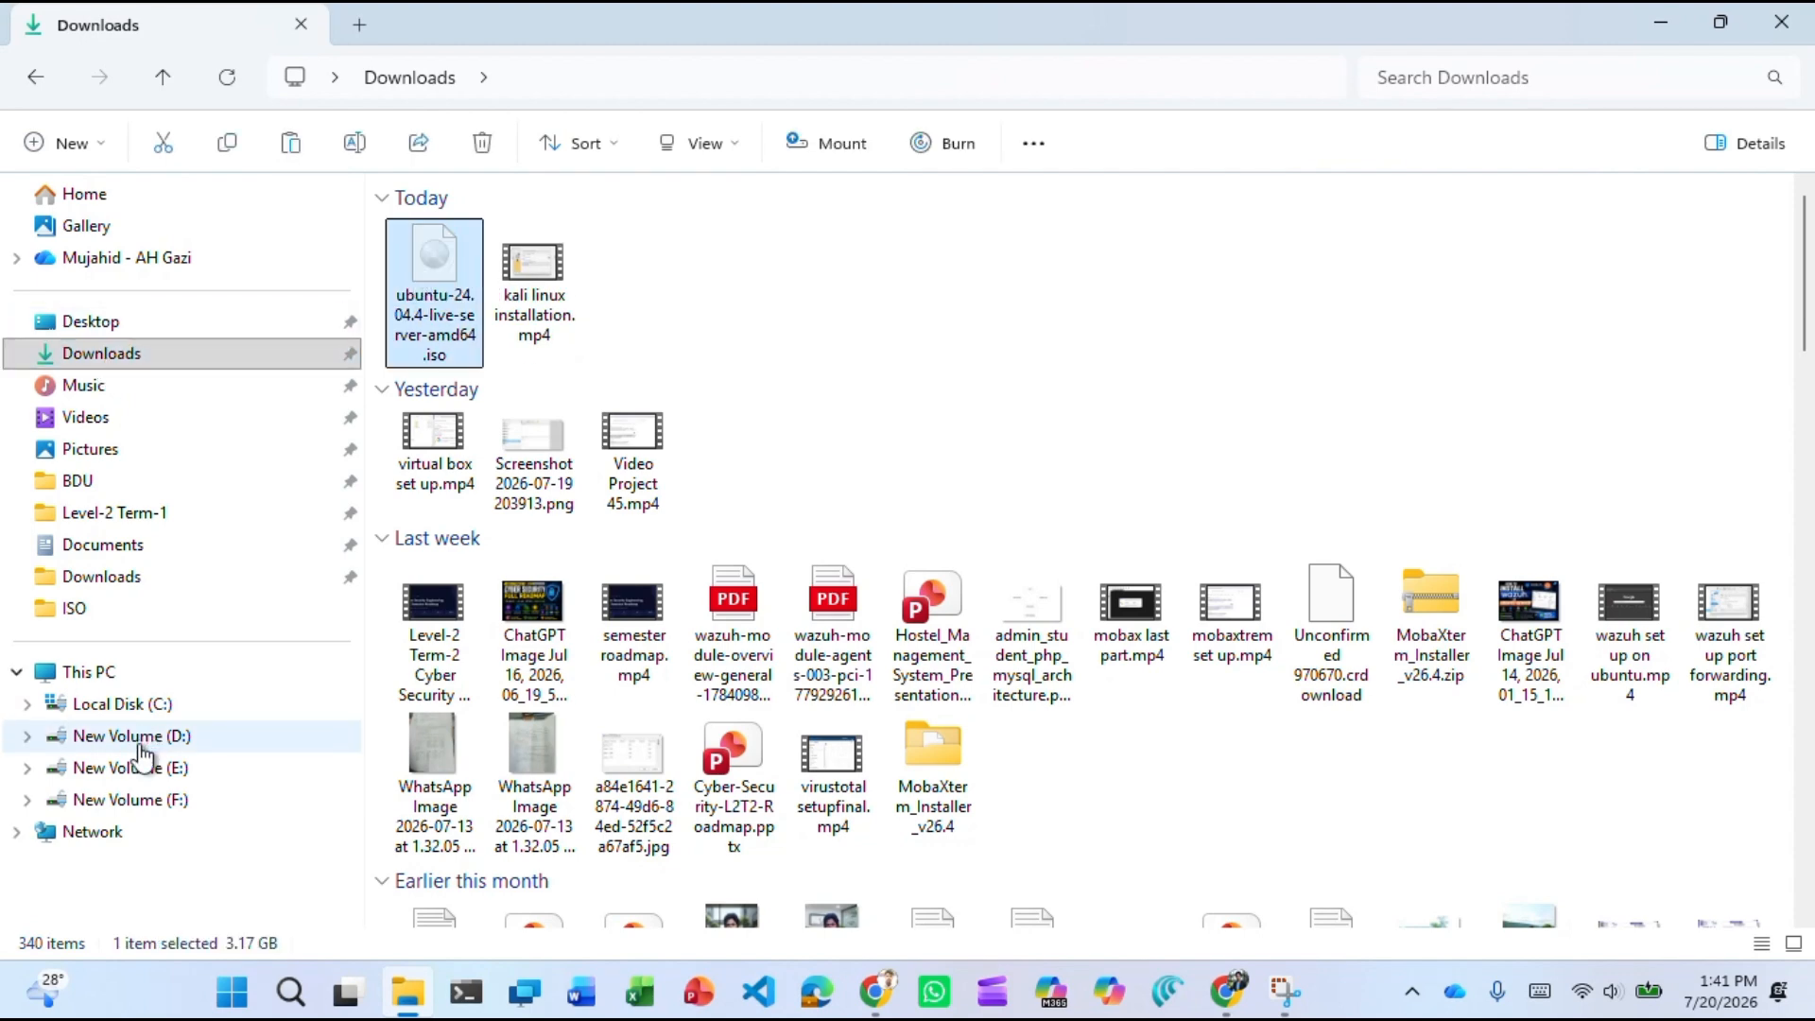
Paste the ISO into D:\CyberLab\ISO beside the Kali installer ISO.
left_click(142, 737)
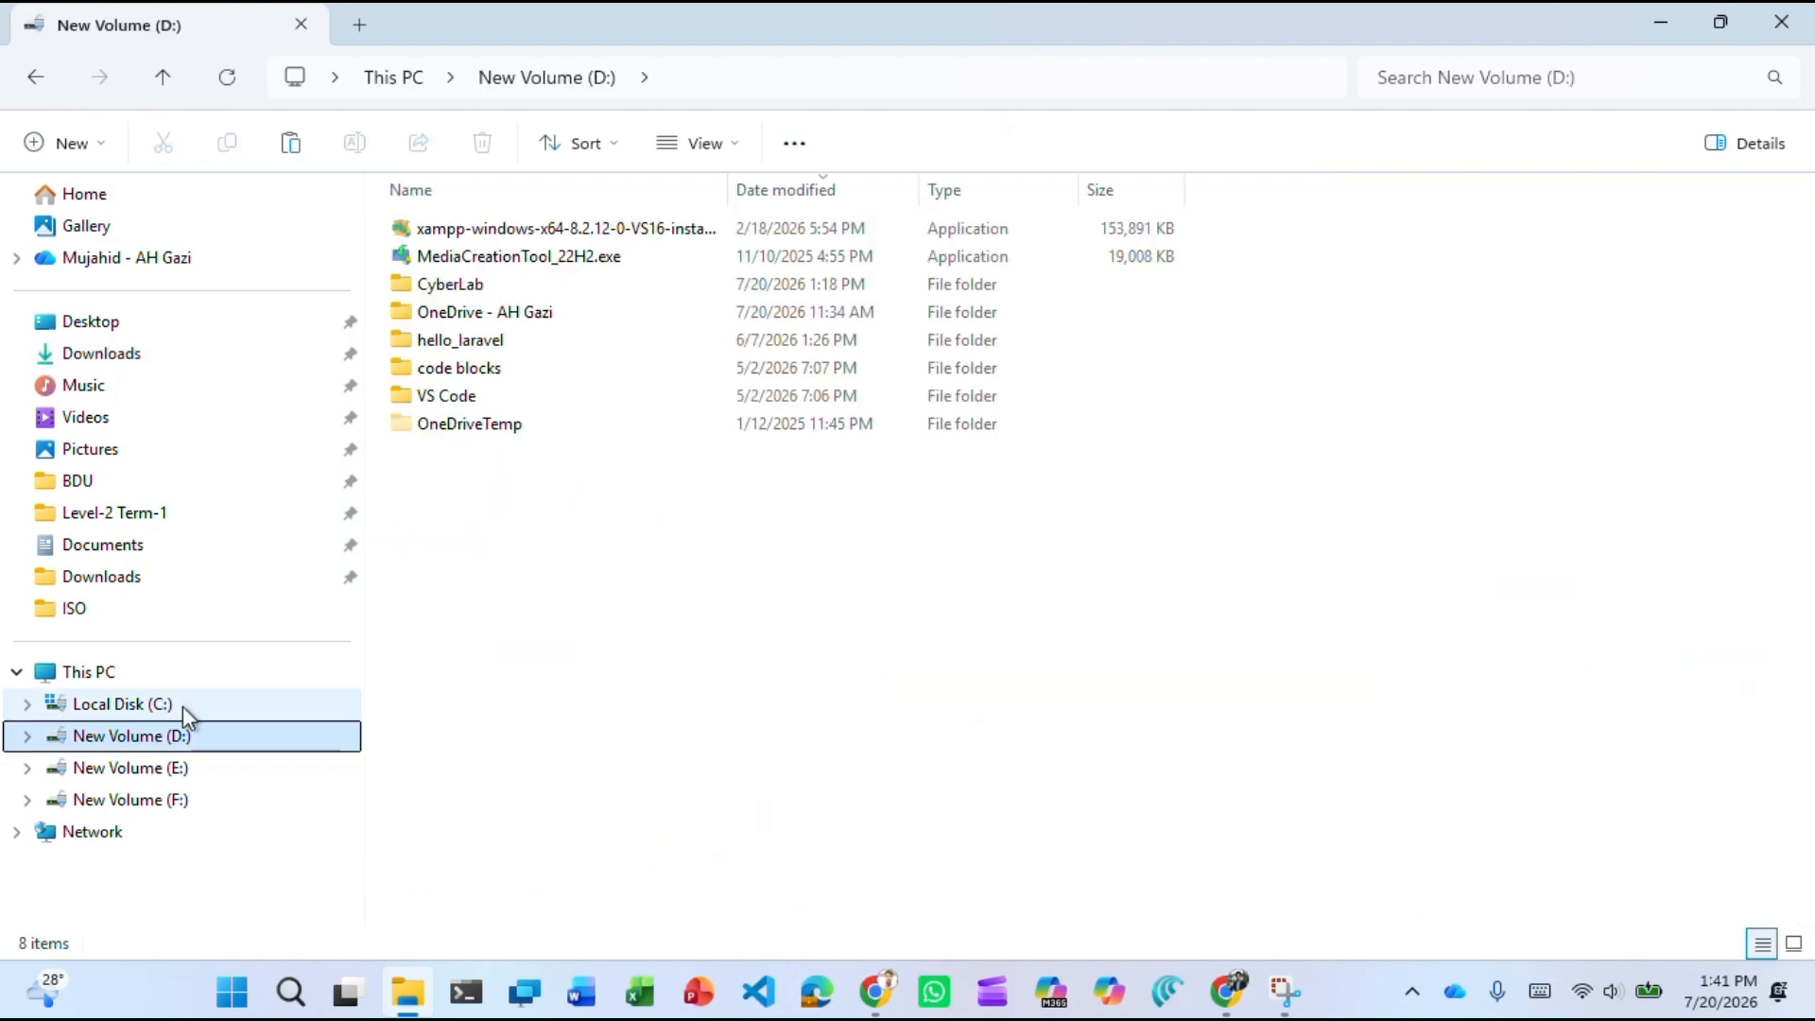
double_click(484, 282)
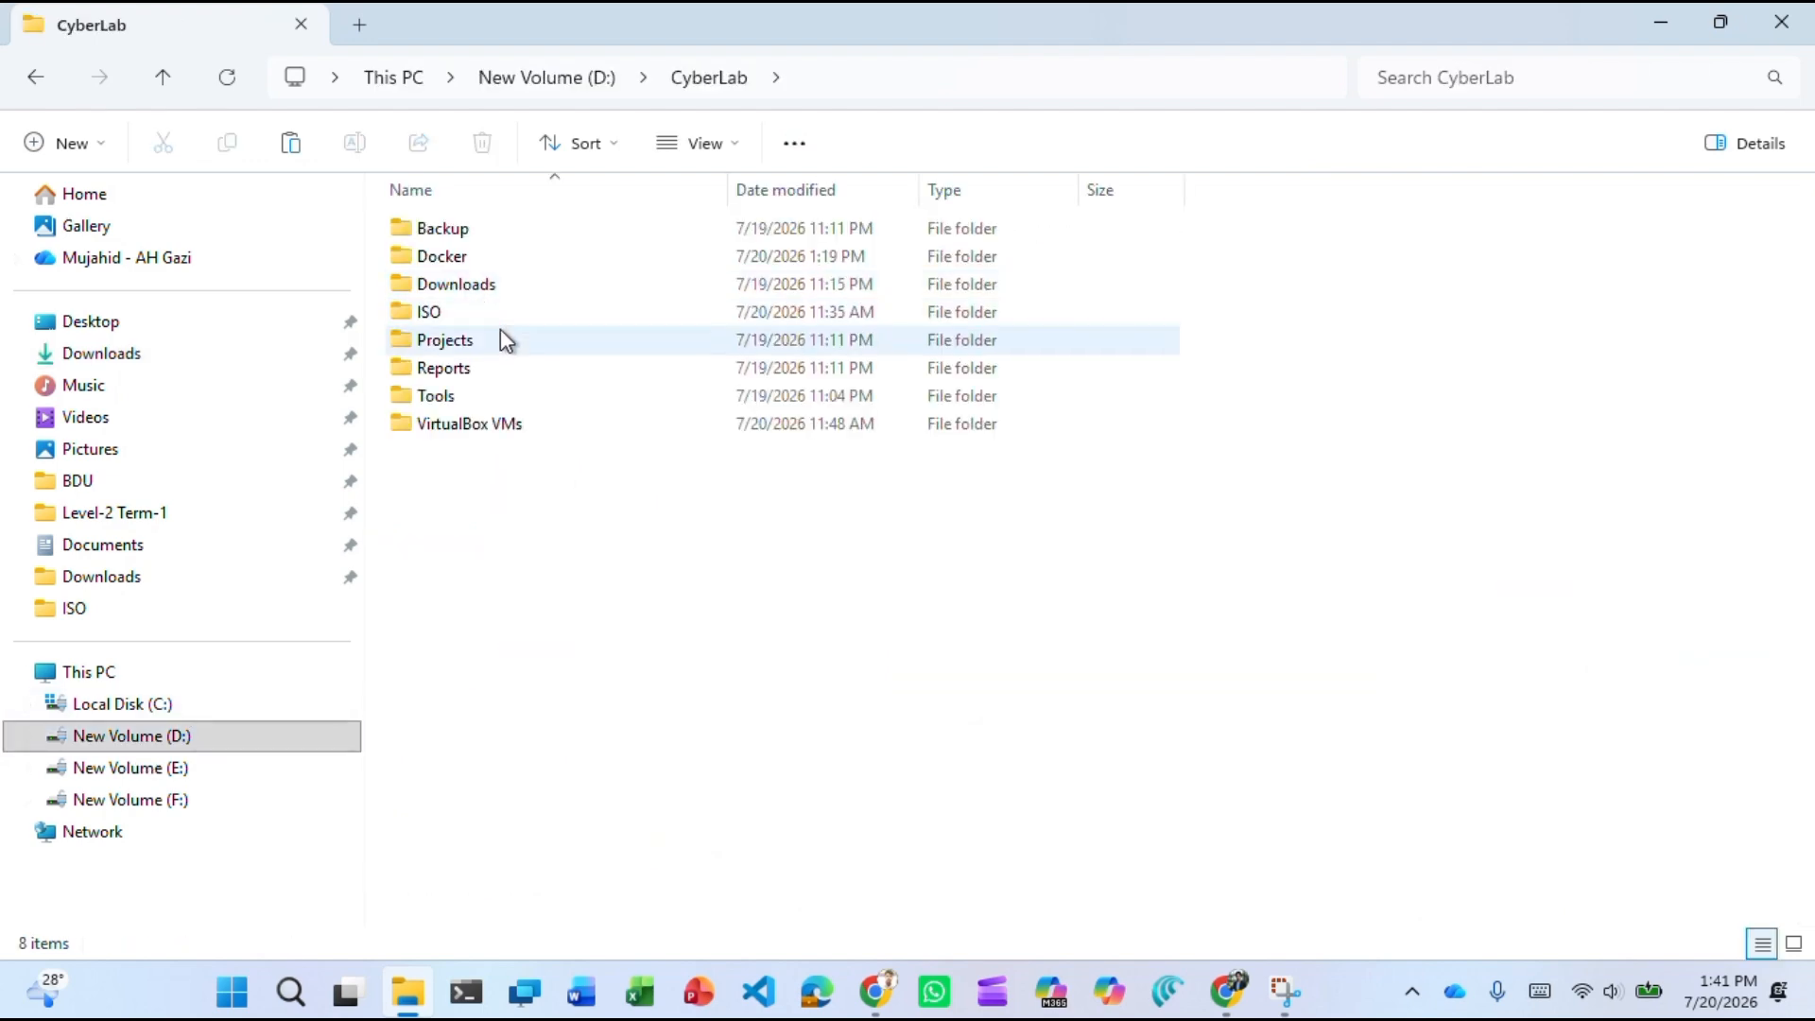
double_click(497, 315)
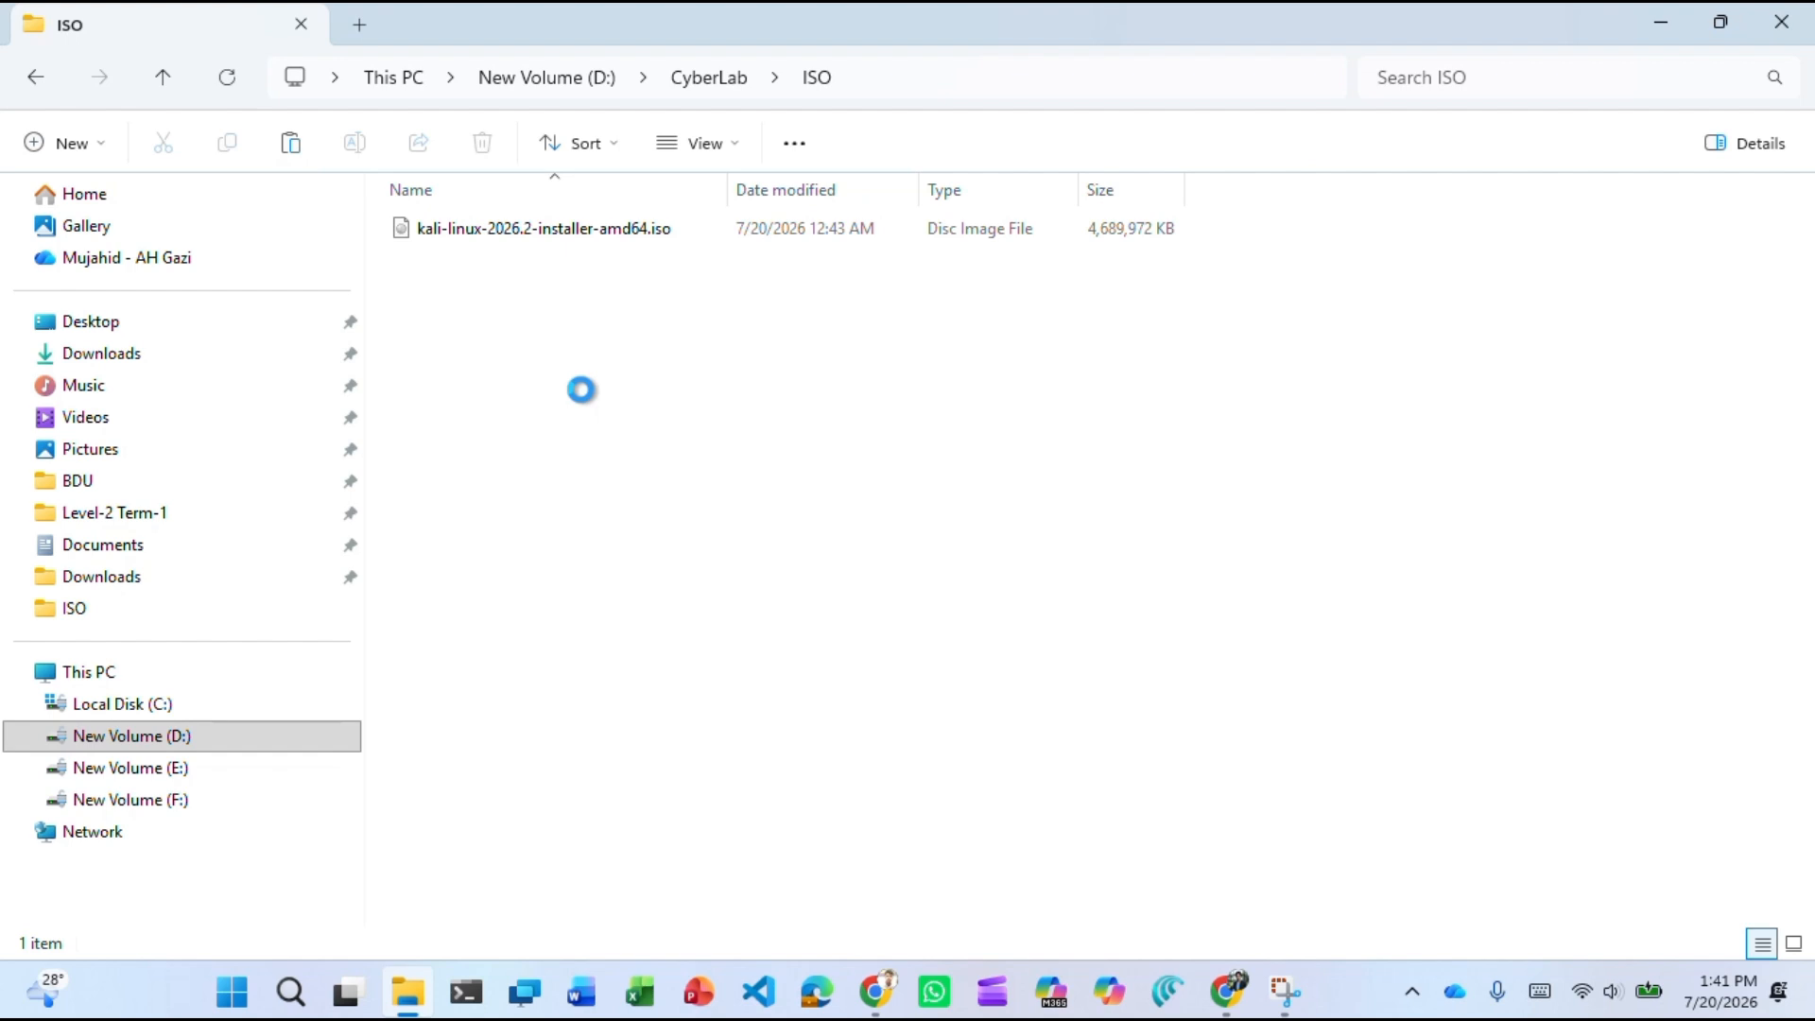
key("ctrl+v")
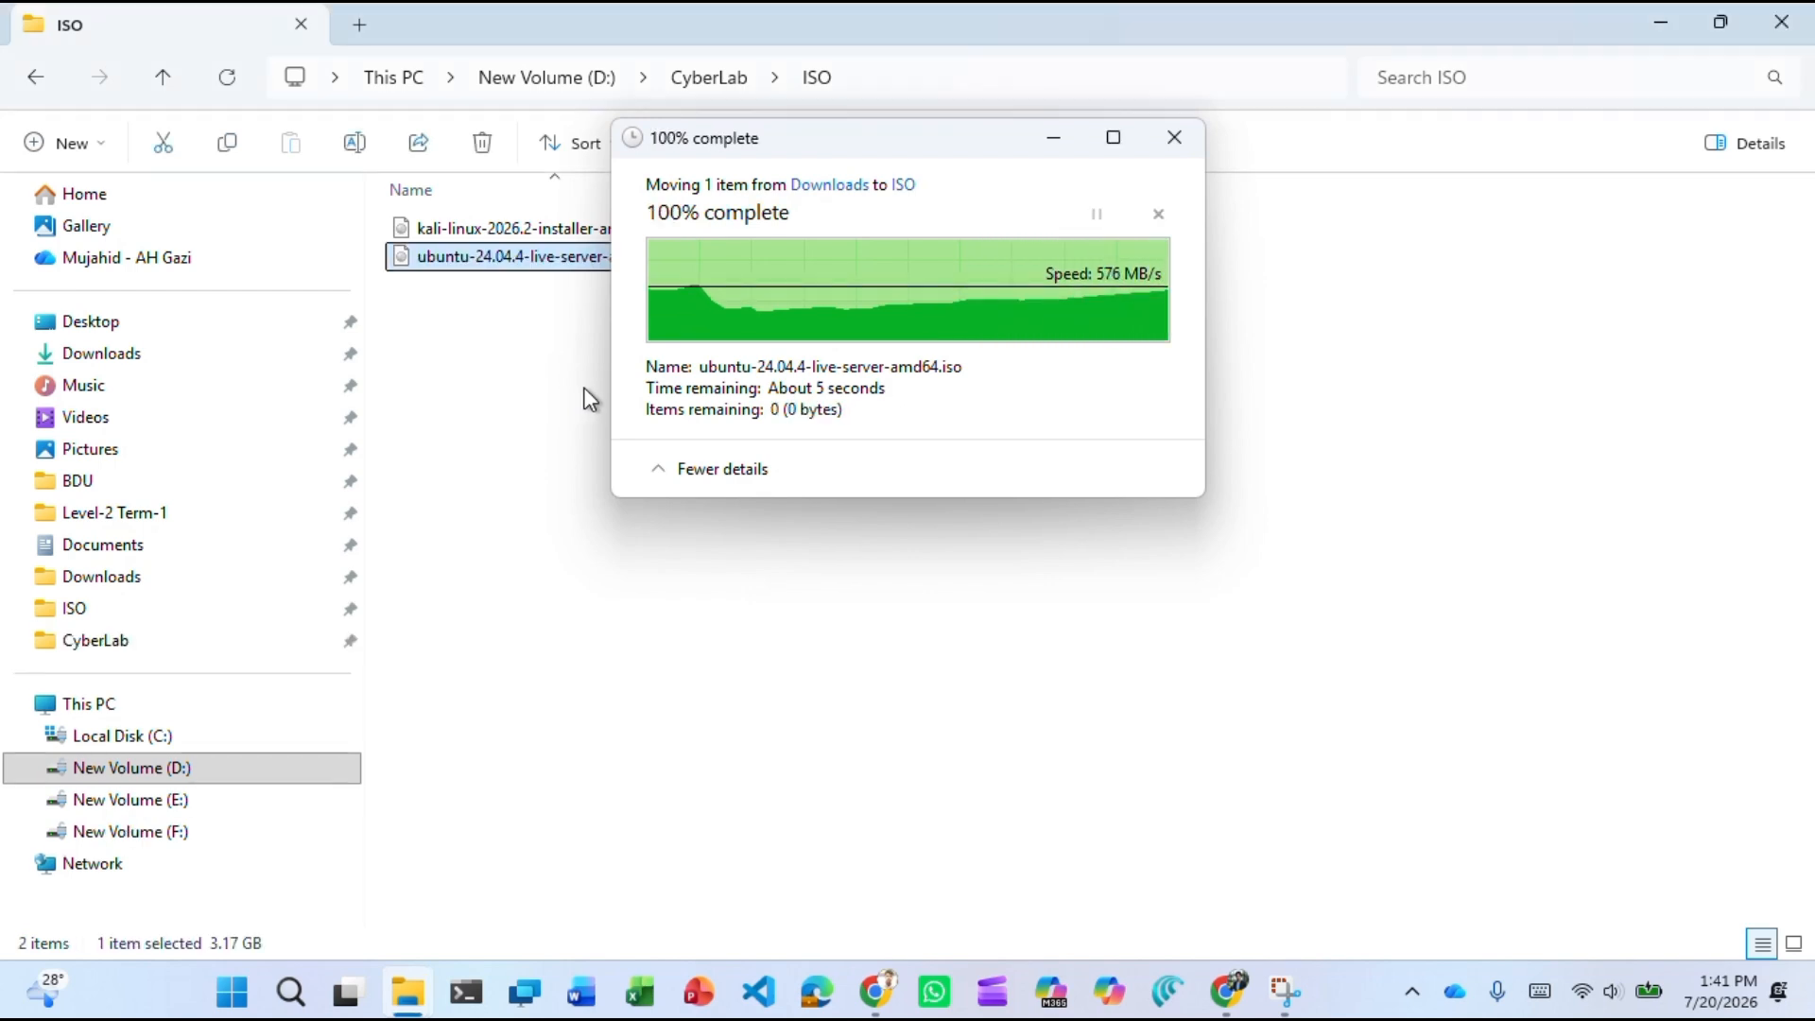
left_click(590, 372)
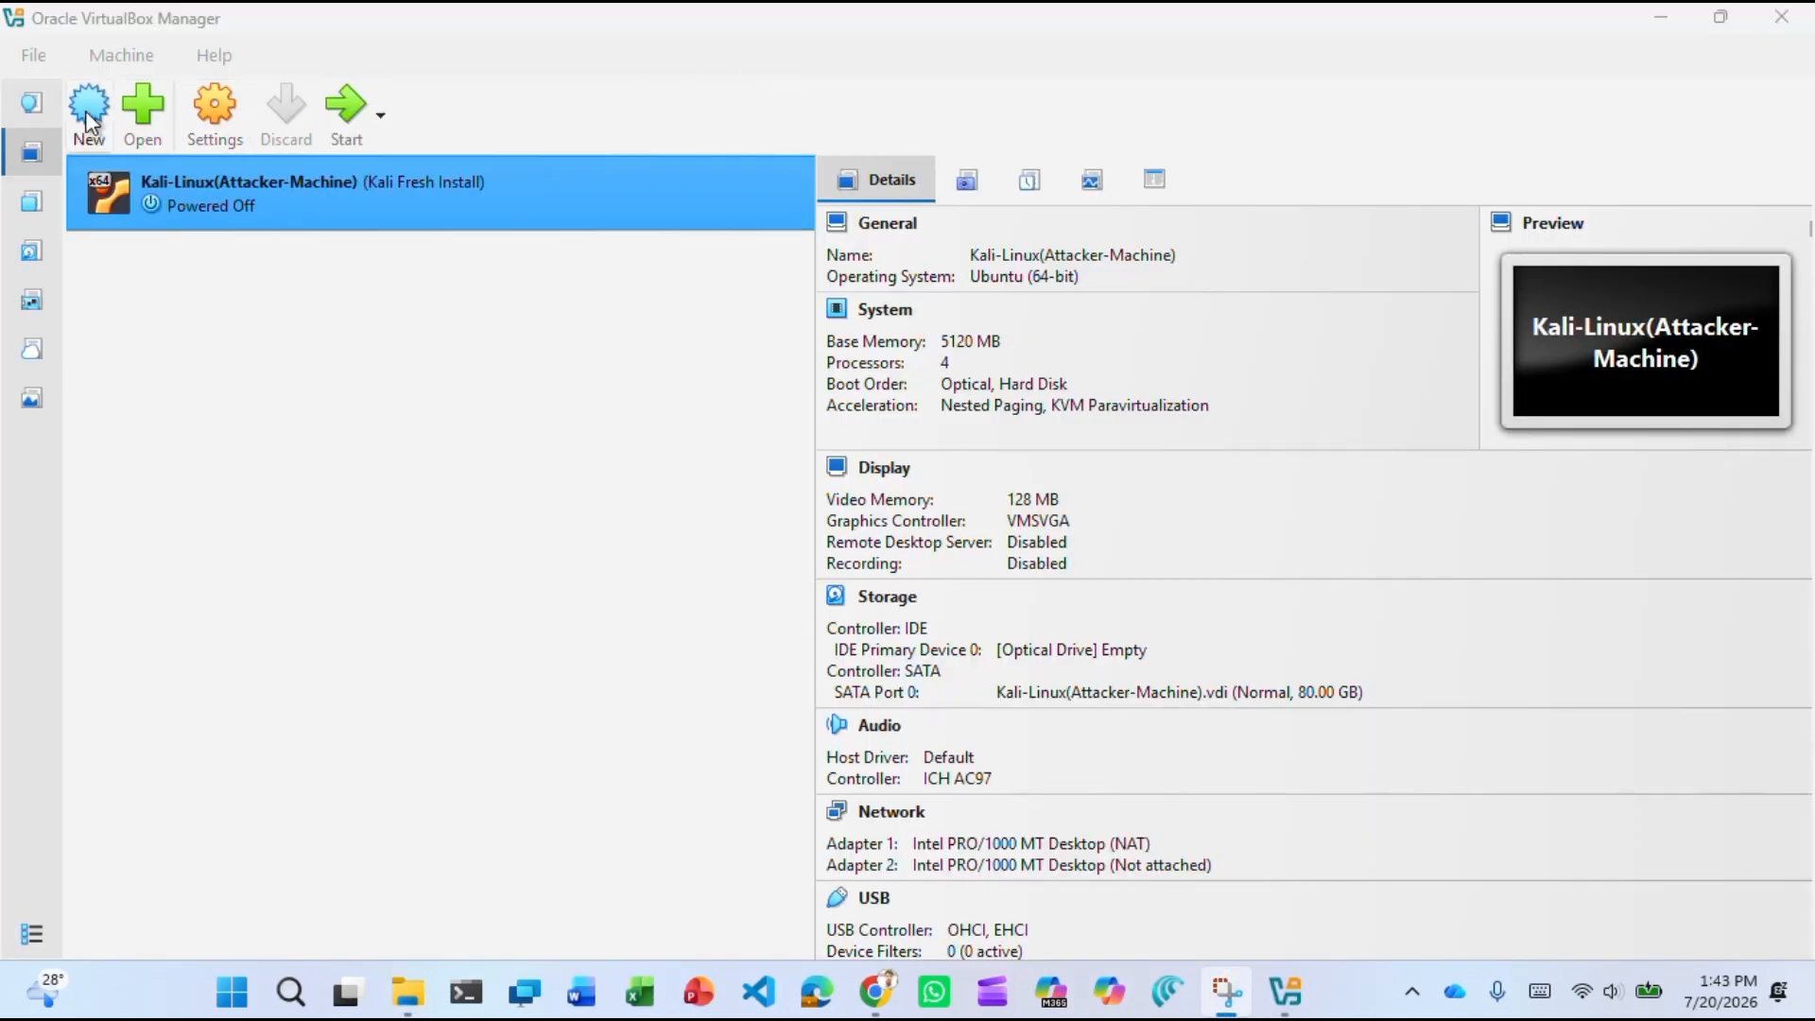
Create a new VM named Ubuntu-target using the ubuntu-24.04.4-live-server-amd64.iso image.
left_click(121, 52)
left_click(132, 92)
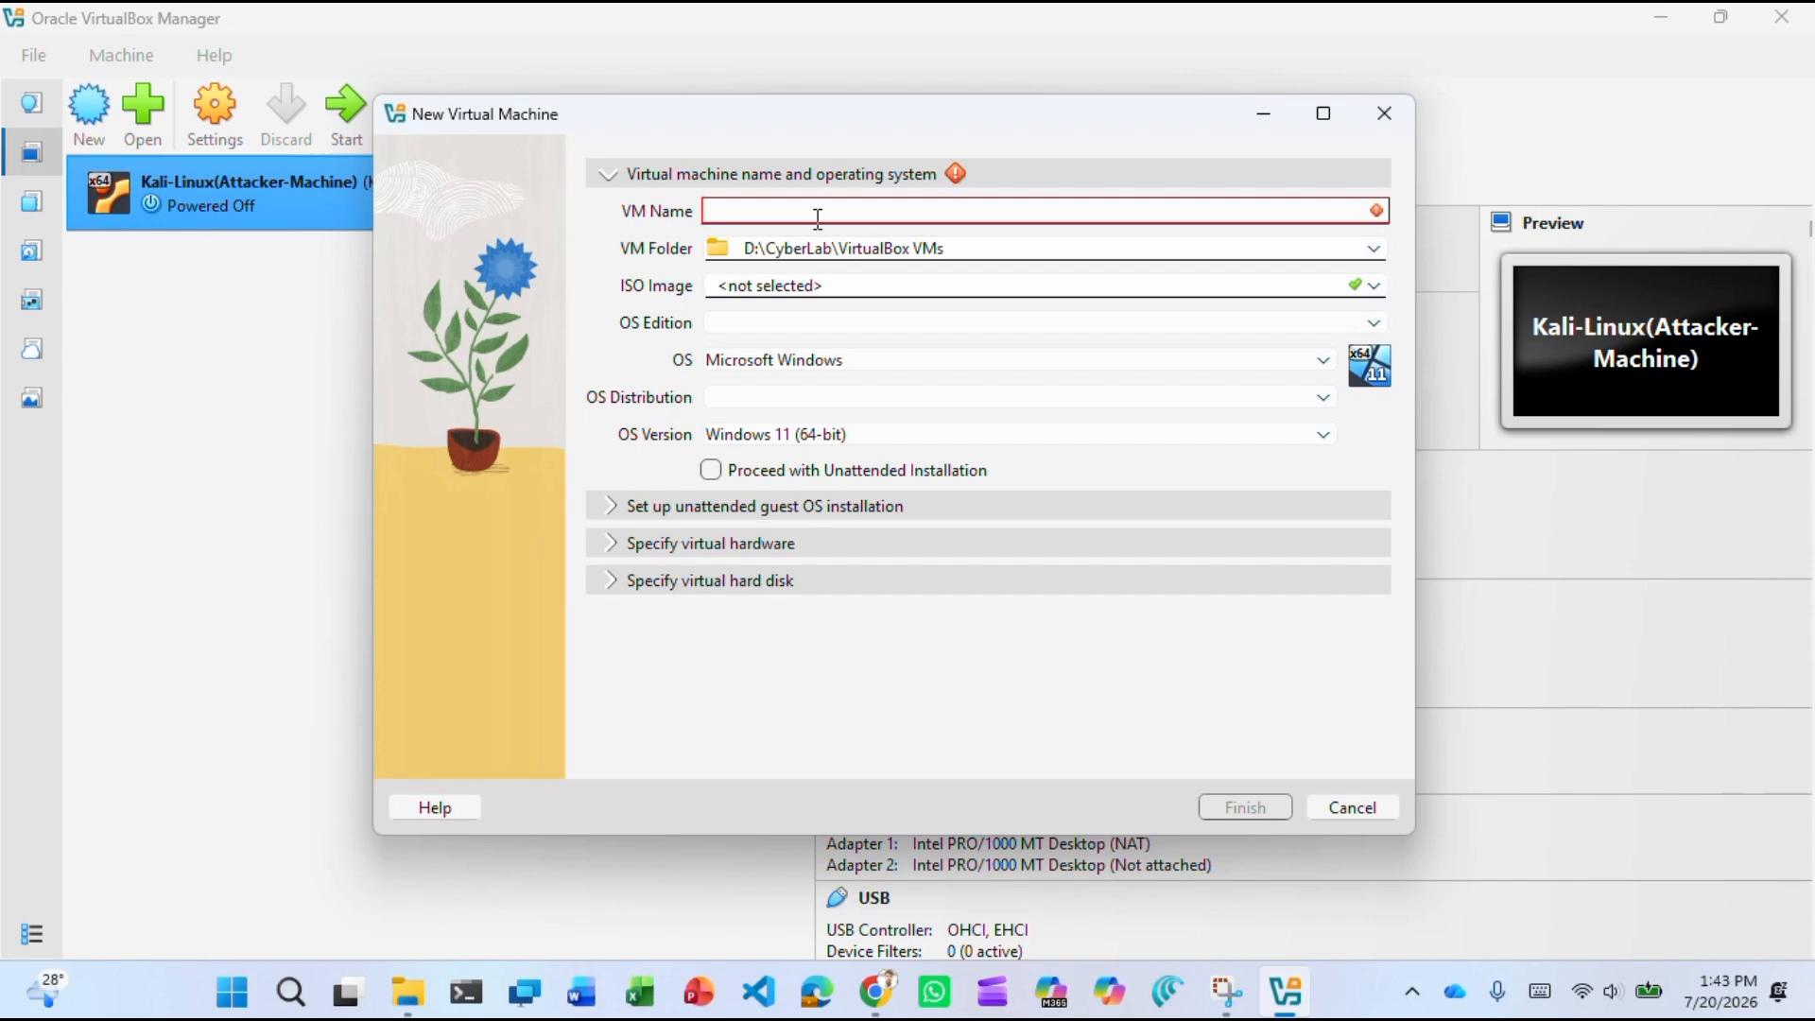
type("Ubuntu")
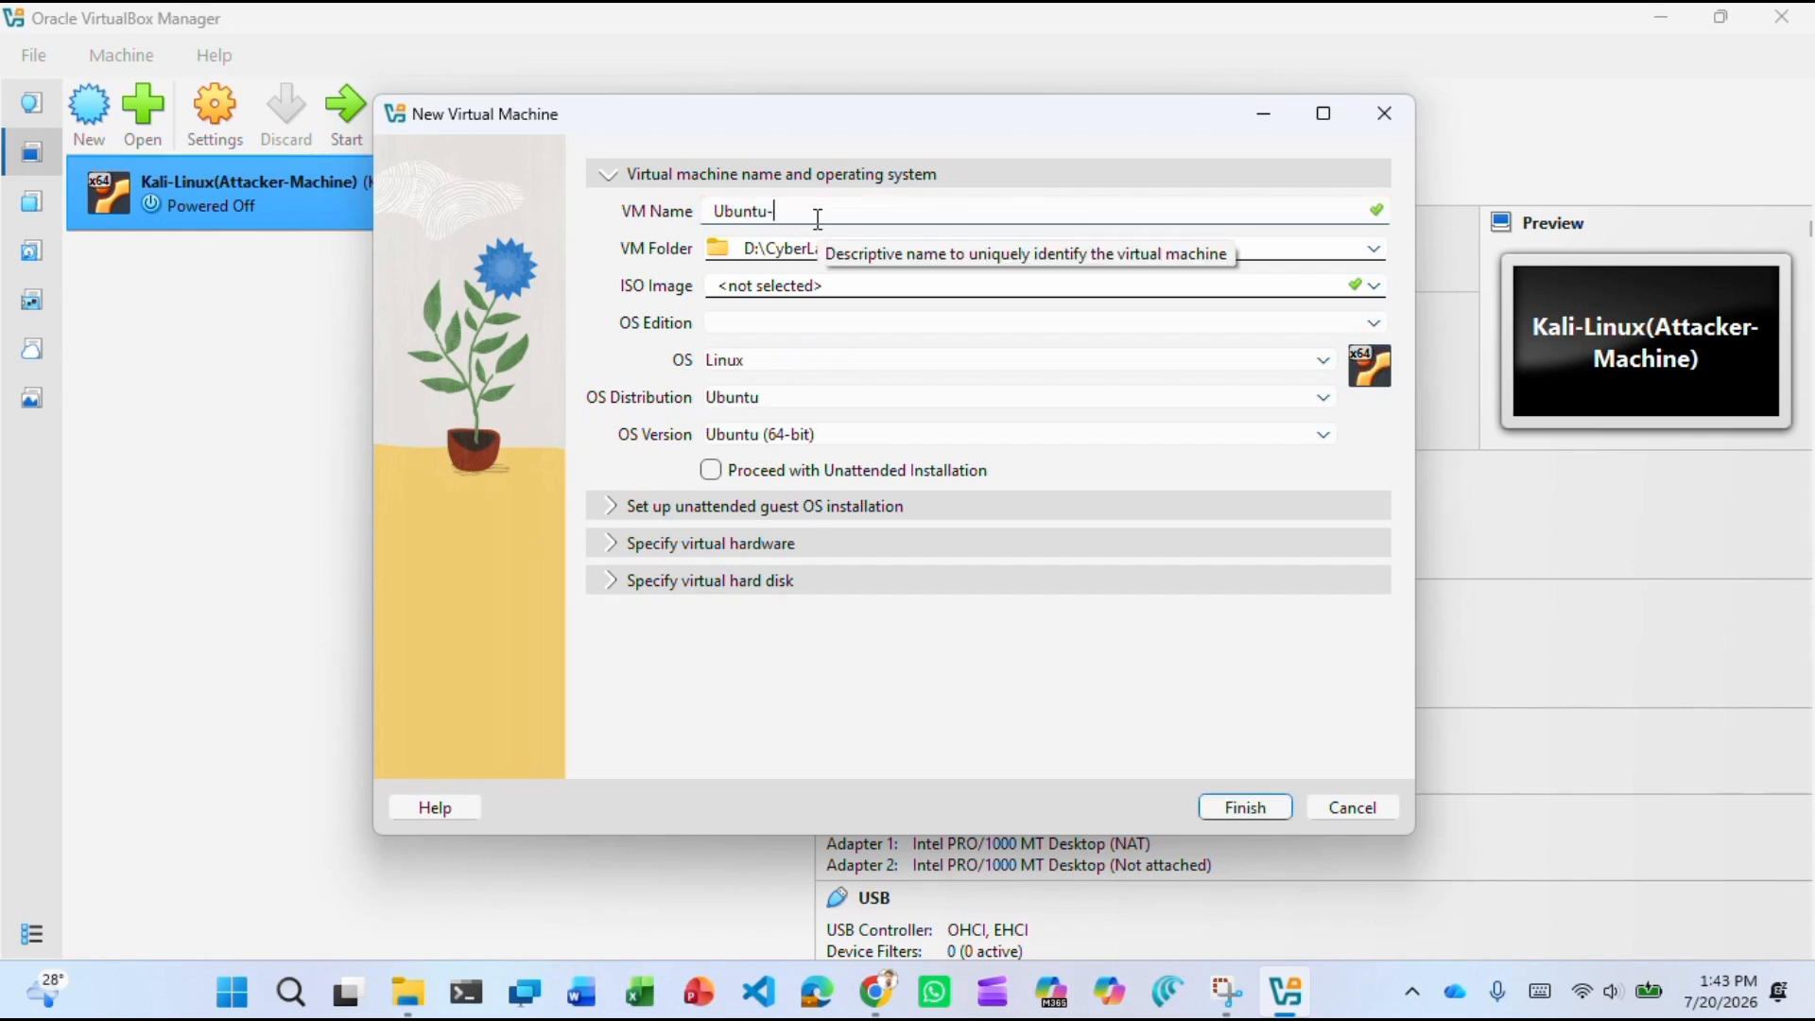
type("-target")
left_click(1372, 284)
left_click(969, 337)
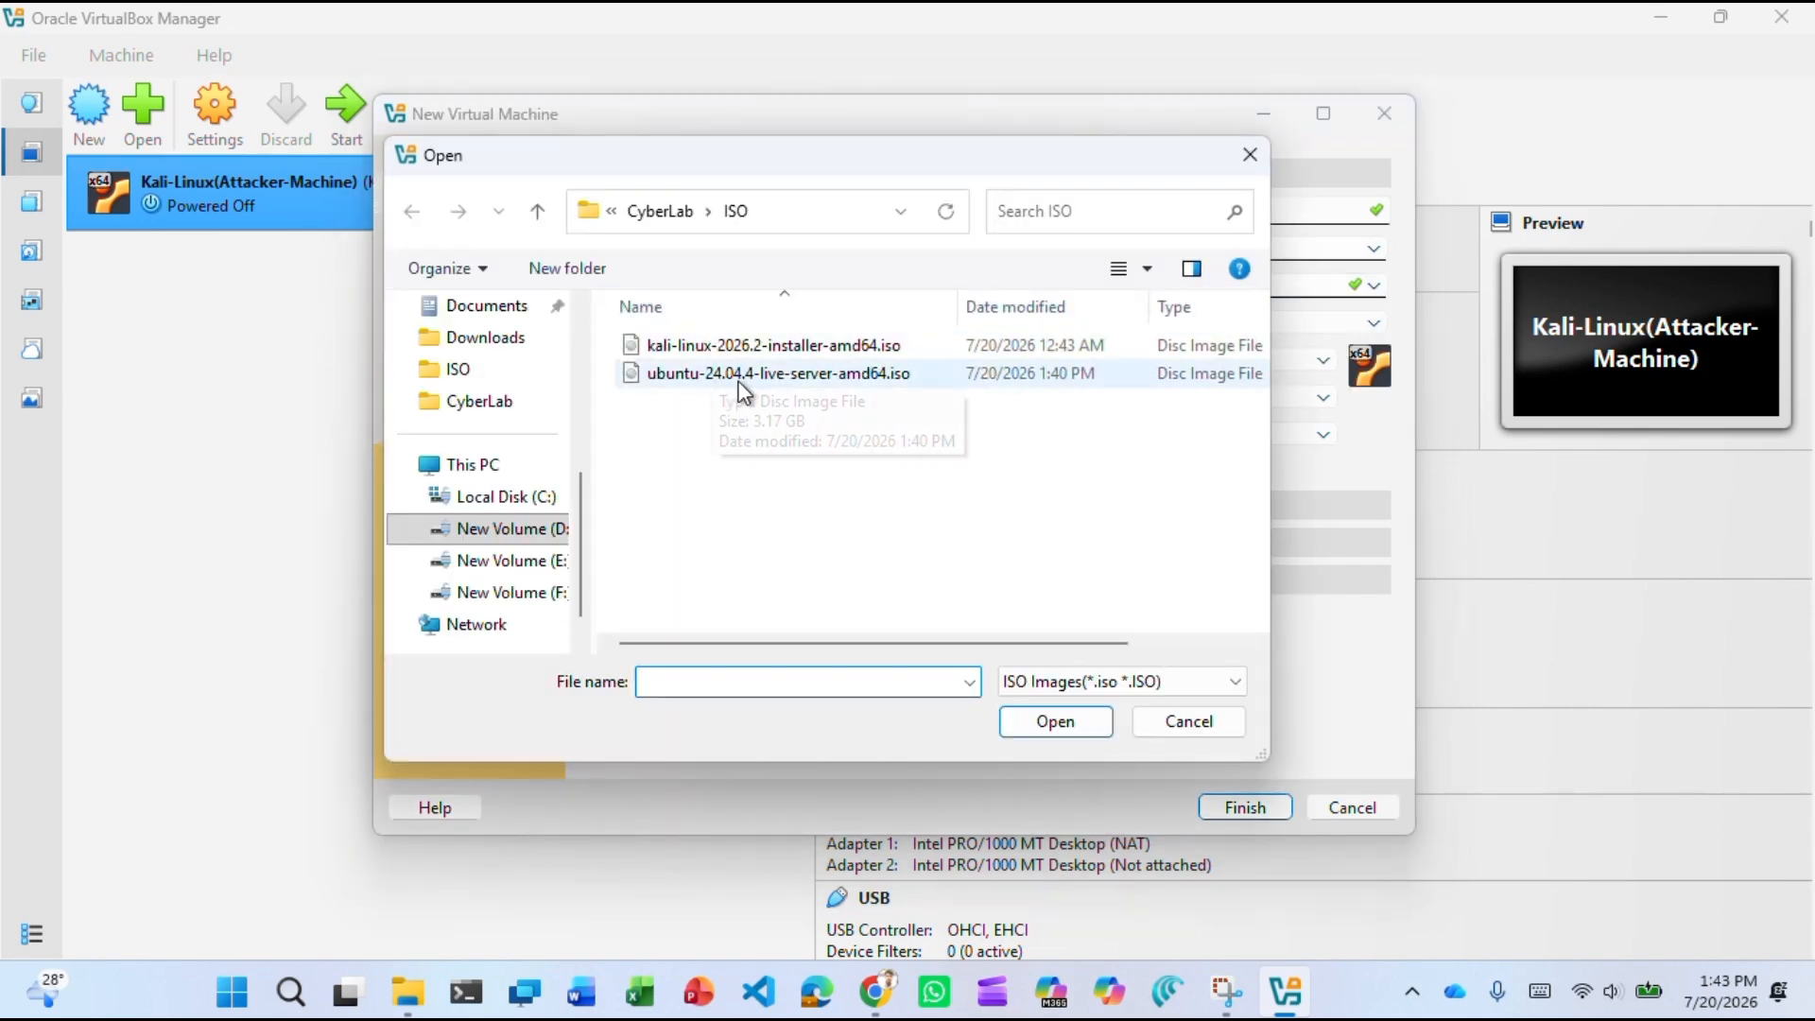
left_click(722, 377)
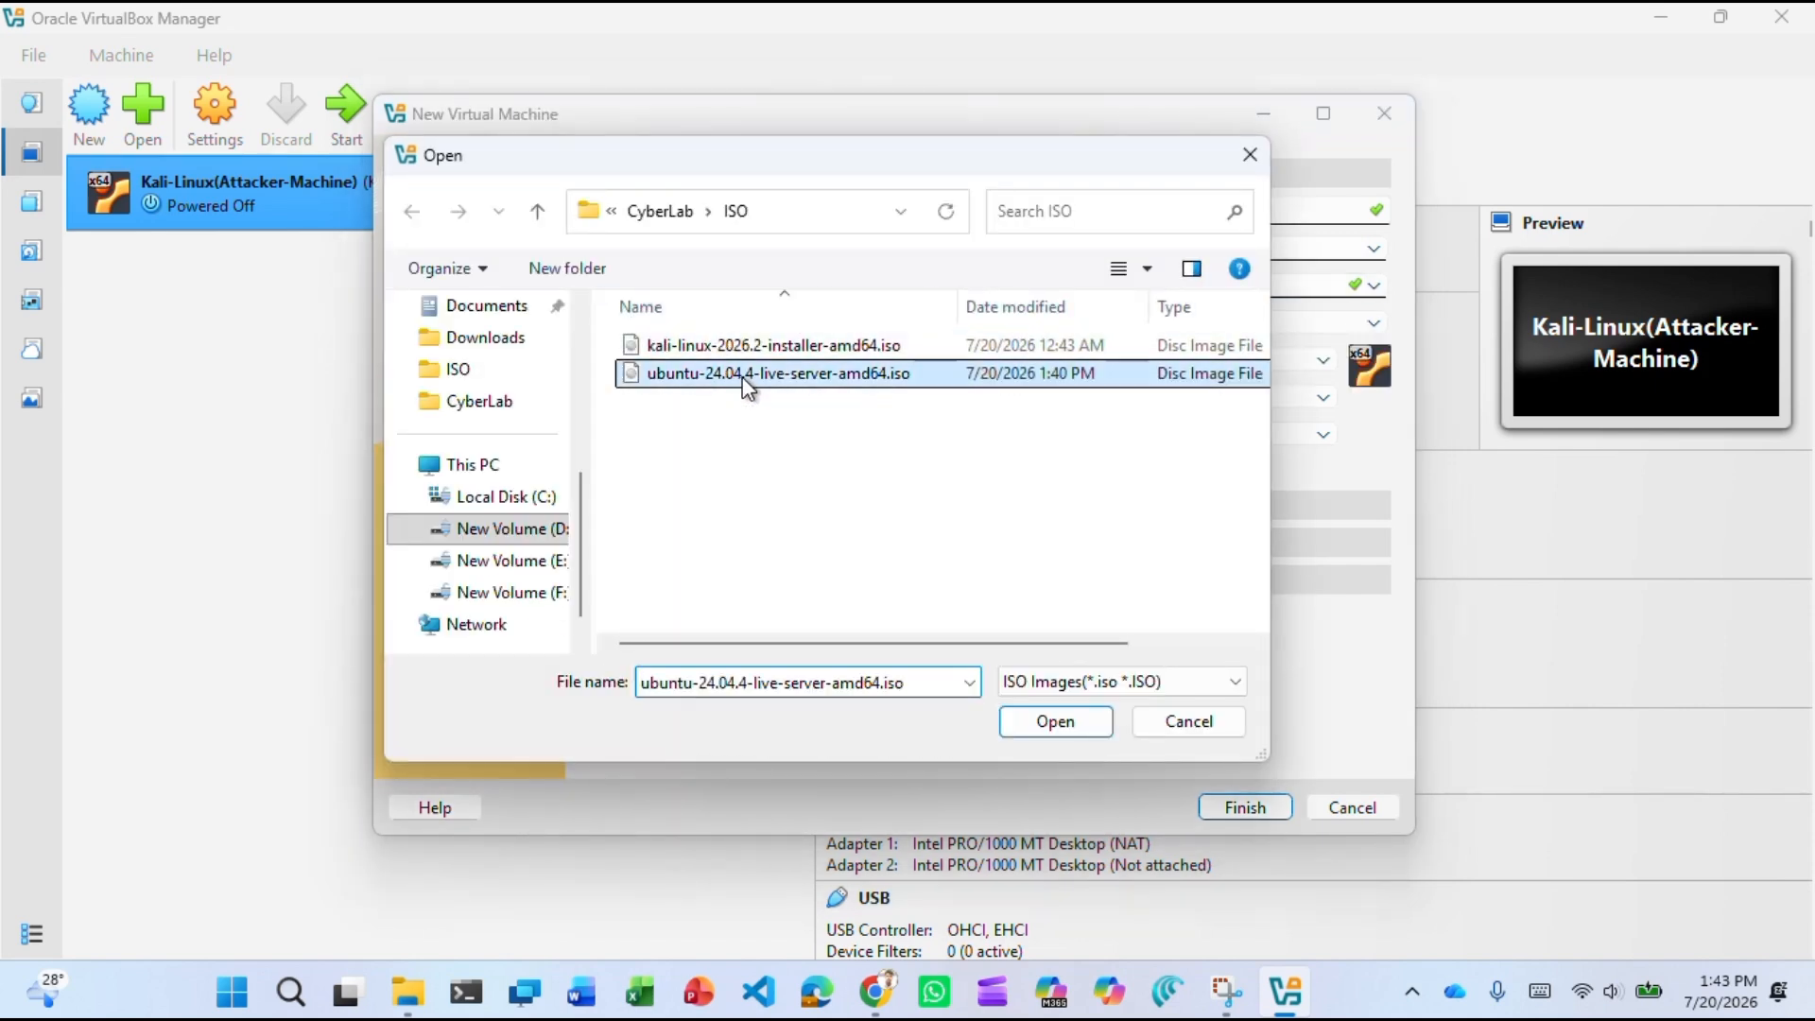
left_click(1047, 721)
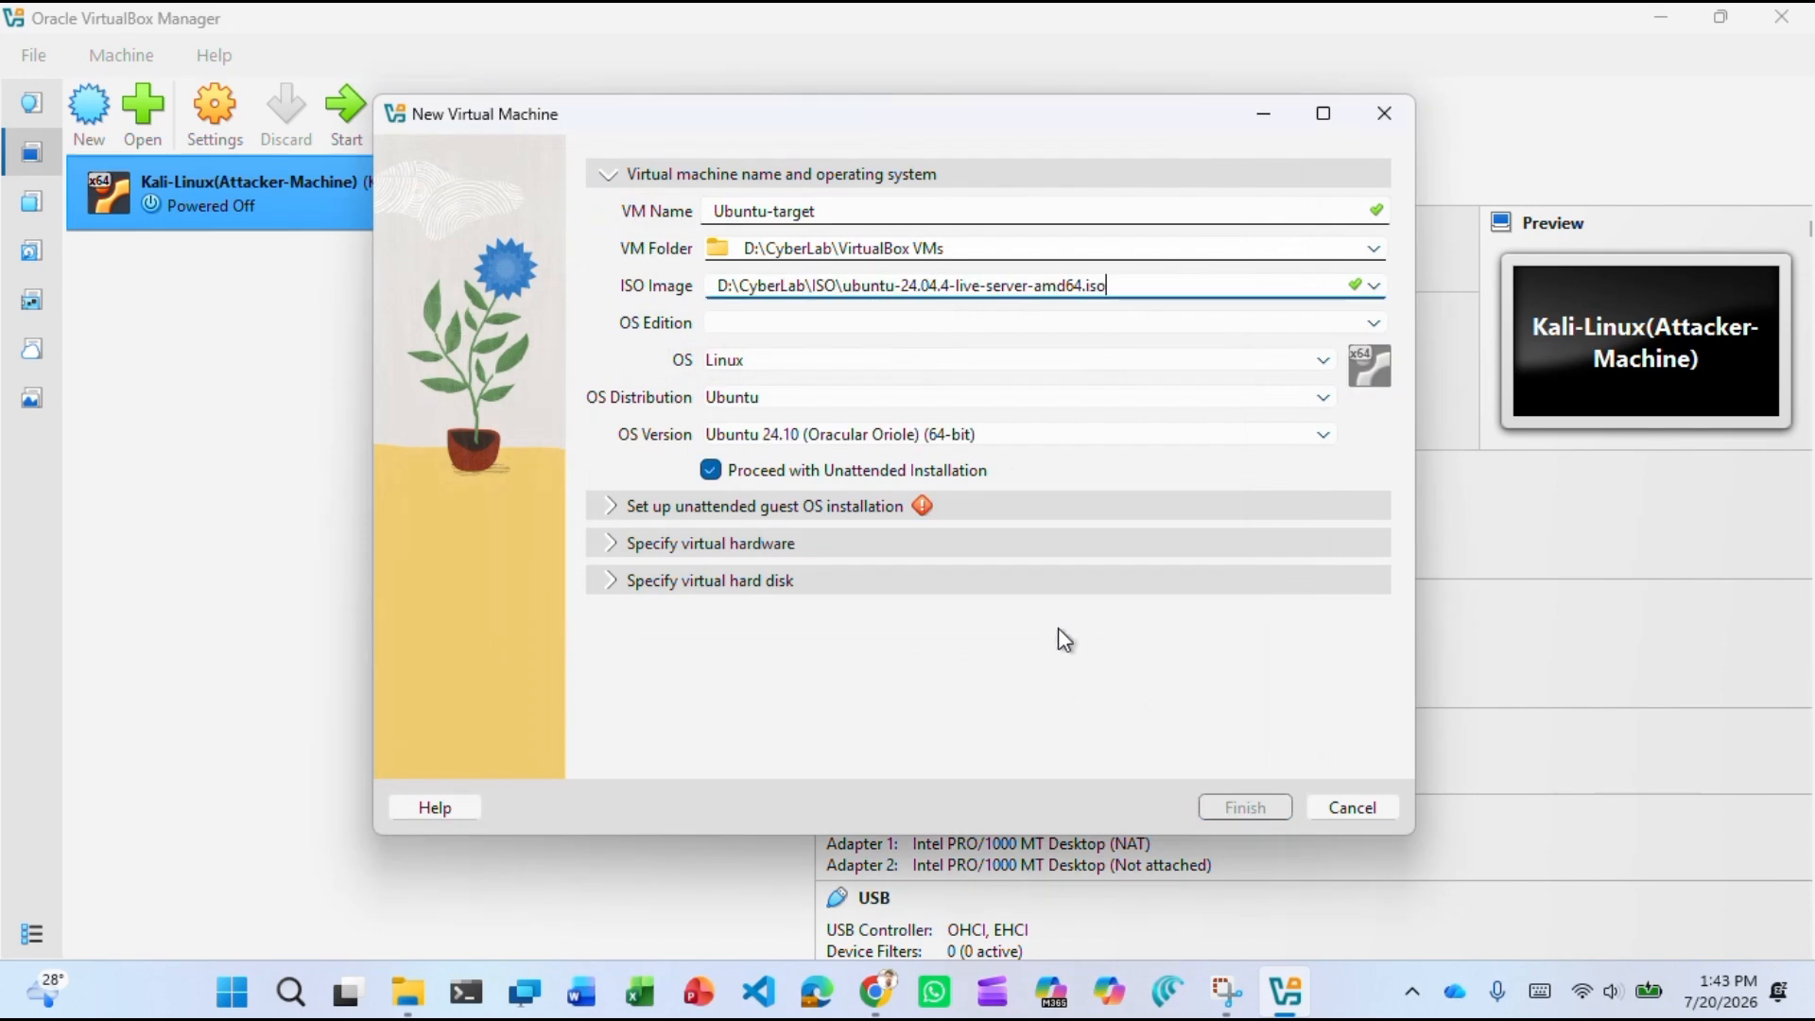
left_click(834, 504)
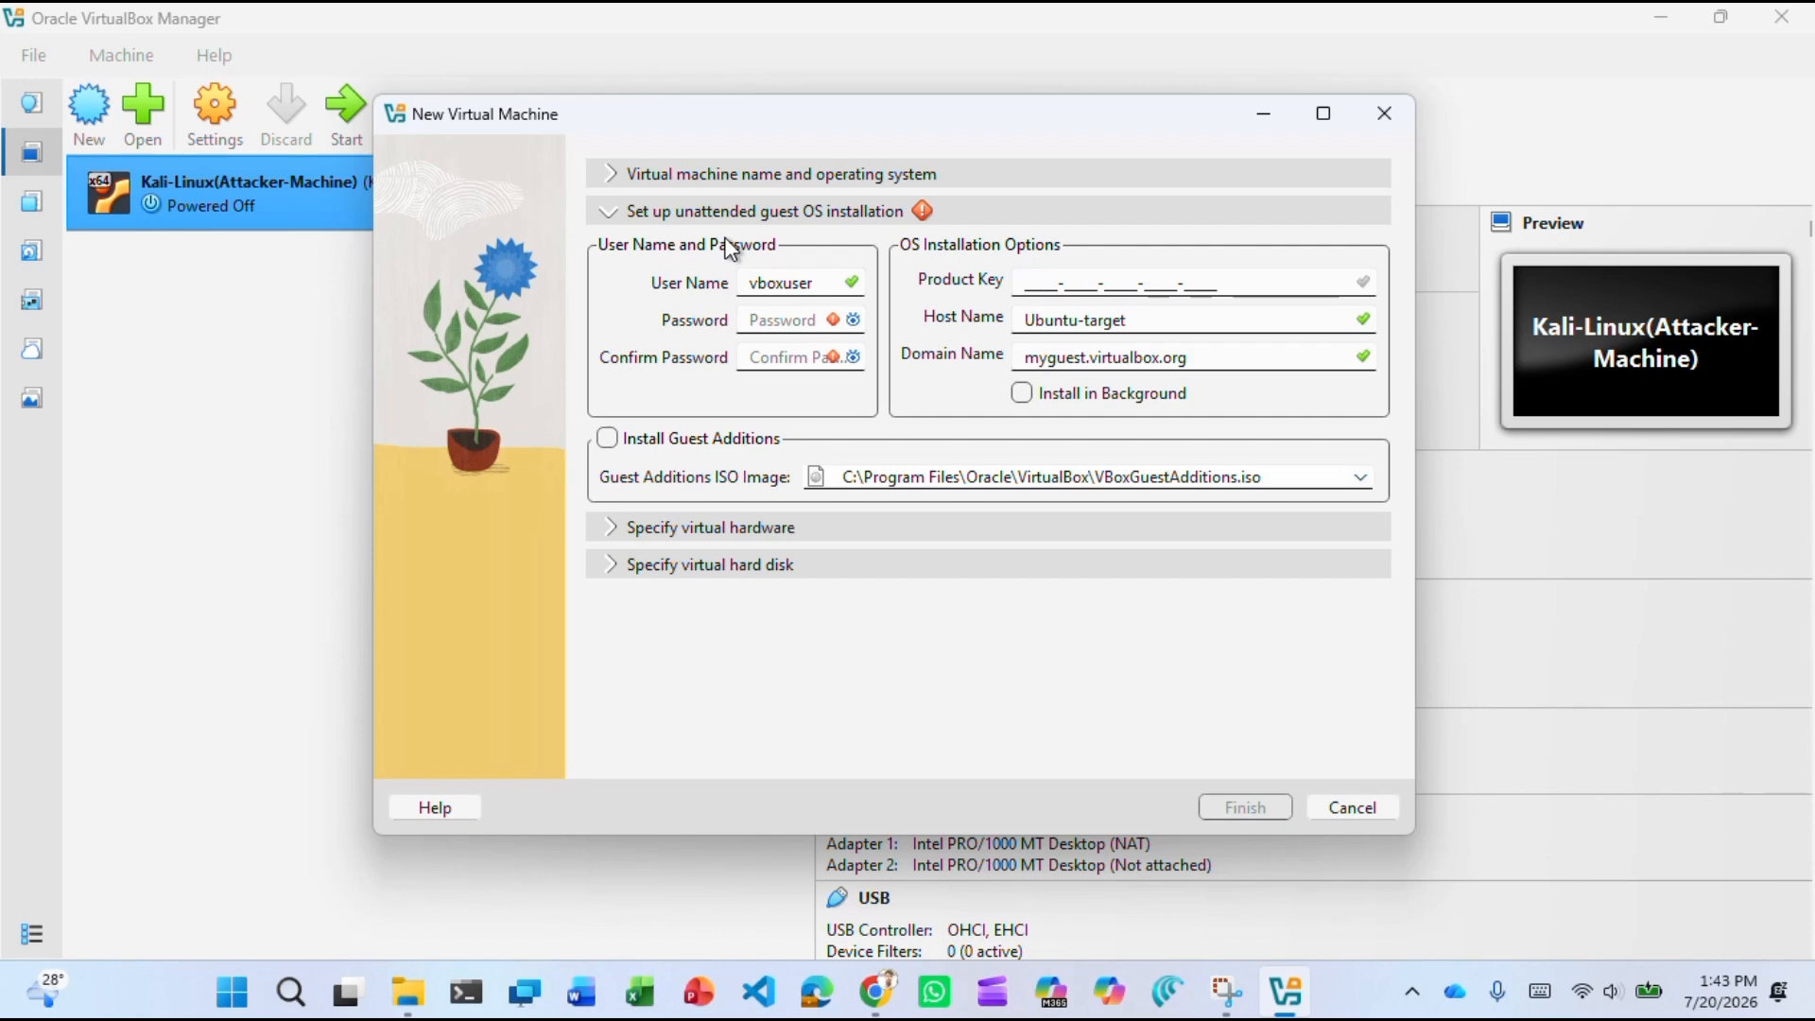
Replace the default guest user name and enter a six-character password.
left_click(822, 287)
key("BackSpace")
key("BackSpace")
key("BackSpace")
key("BackSpace")
key("BackSpace")
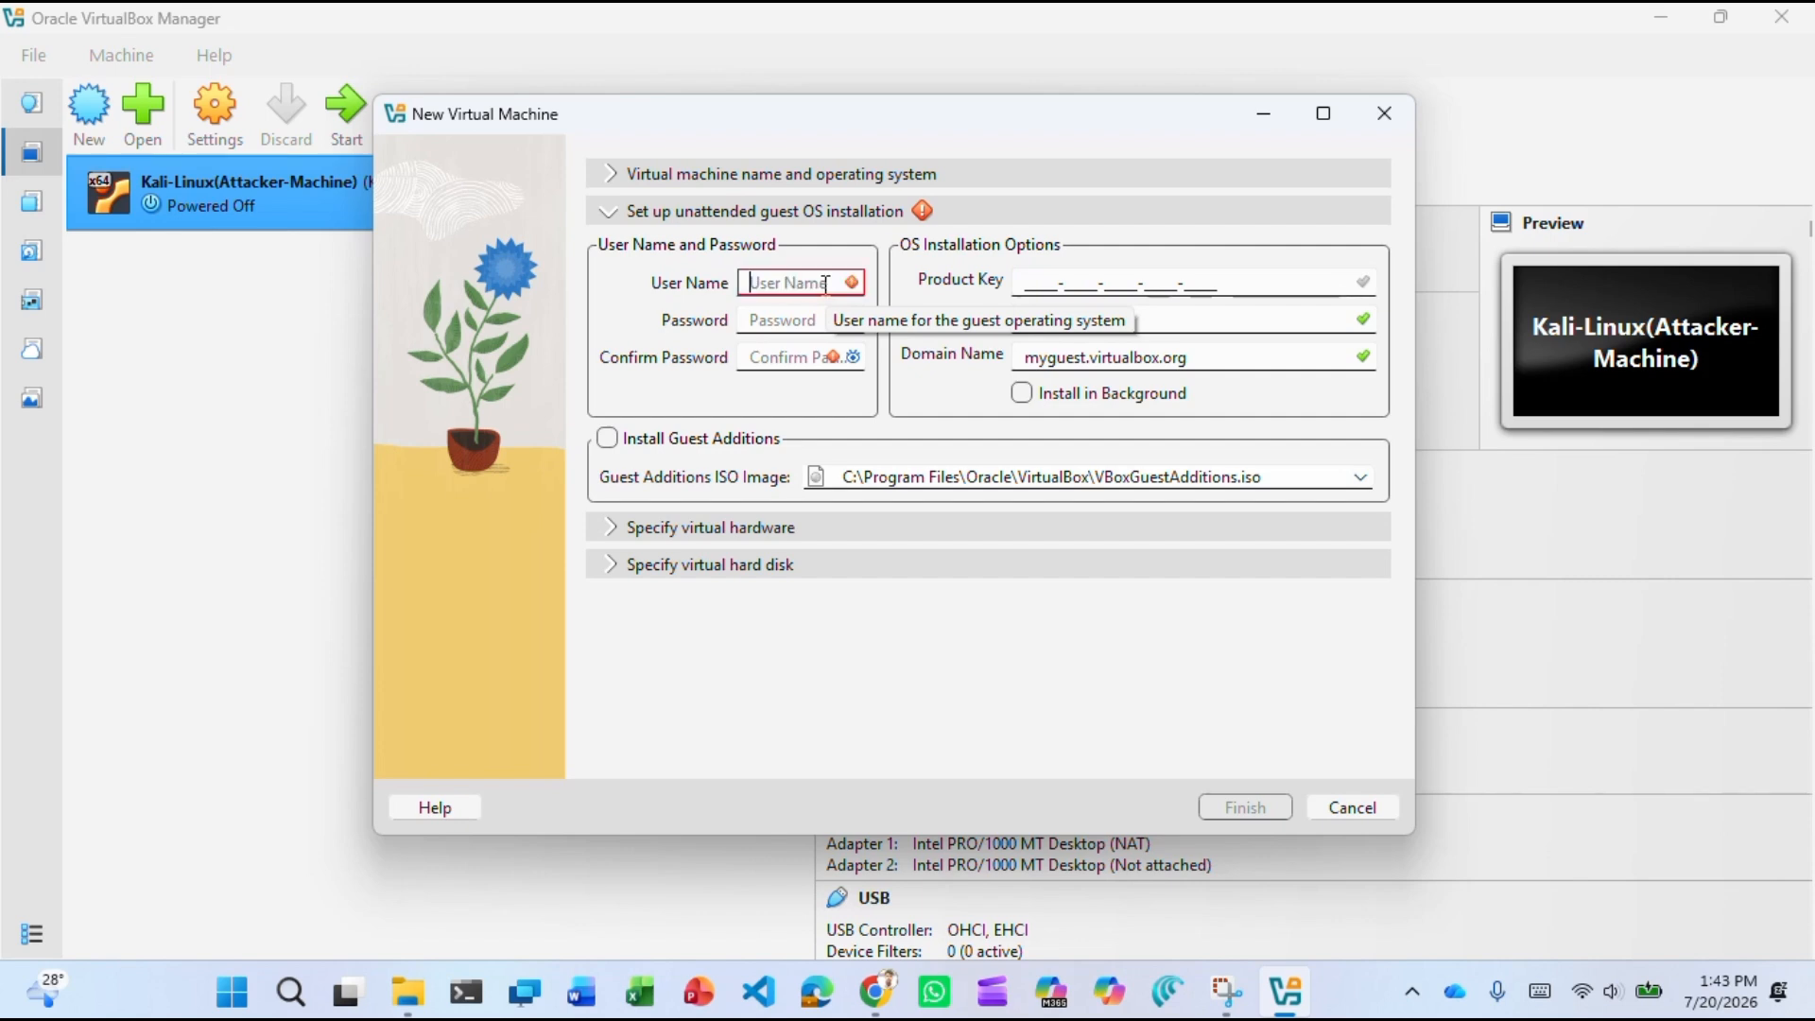
type("mujahid")
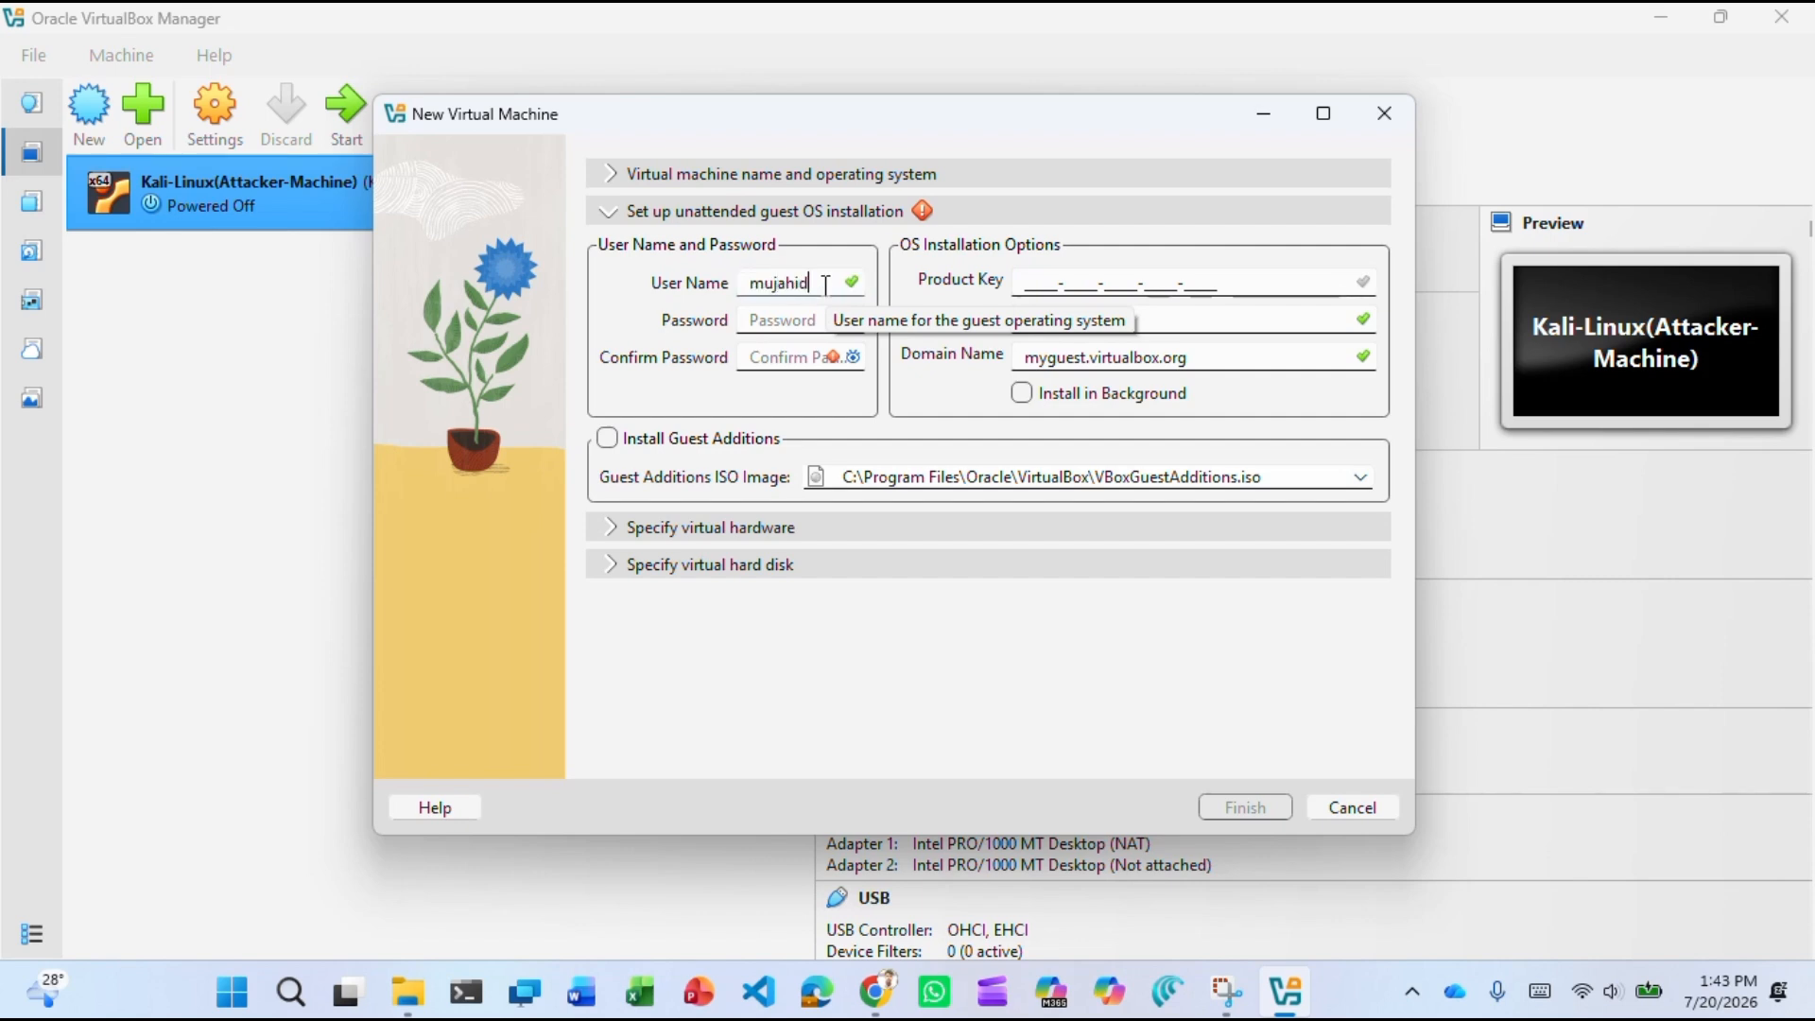
left_click(798, 320)
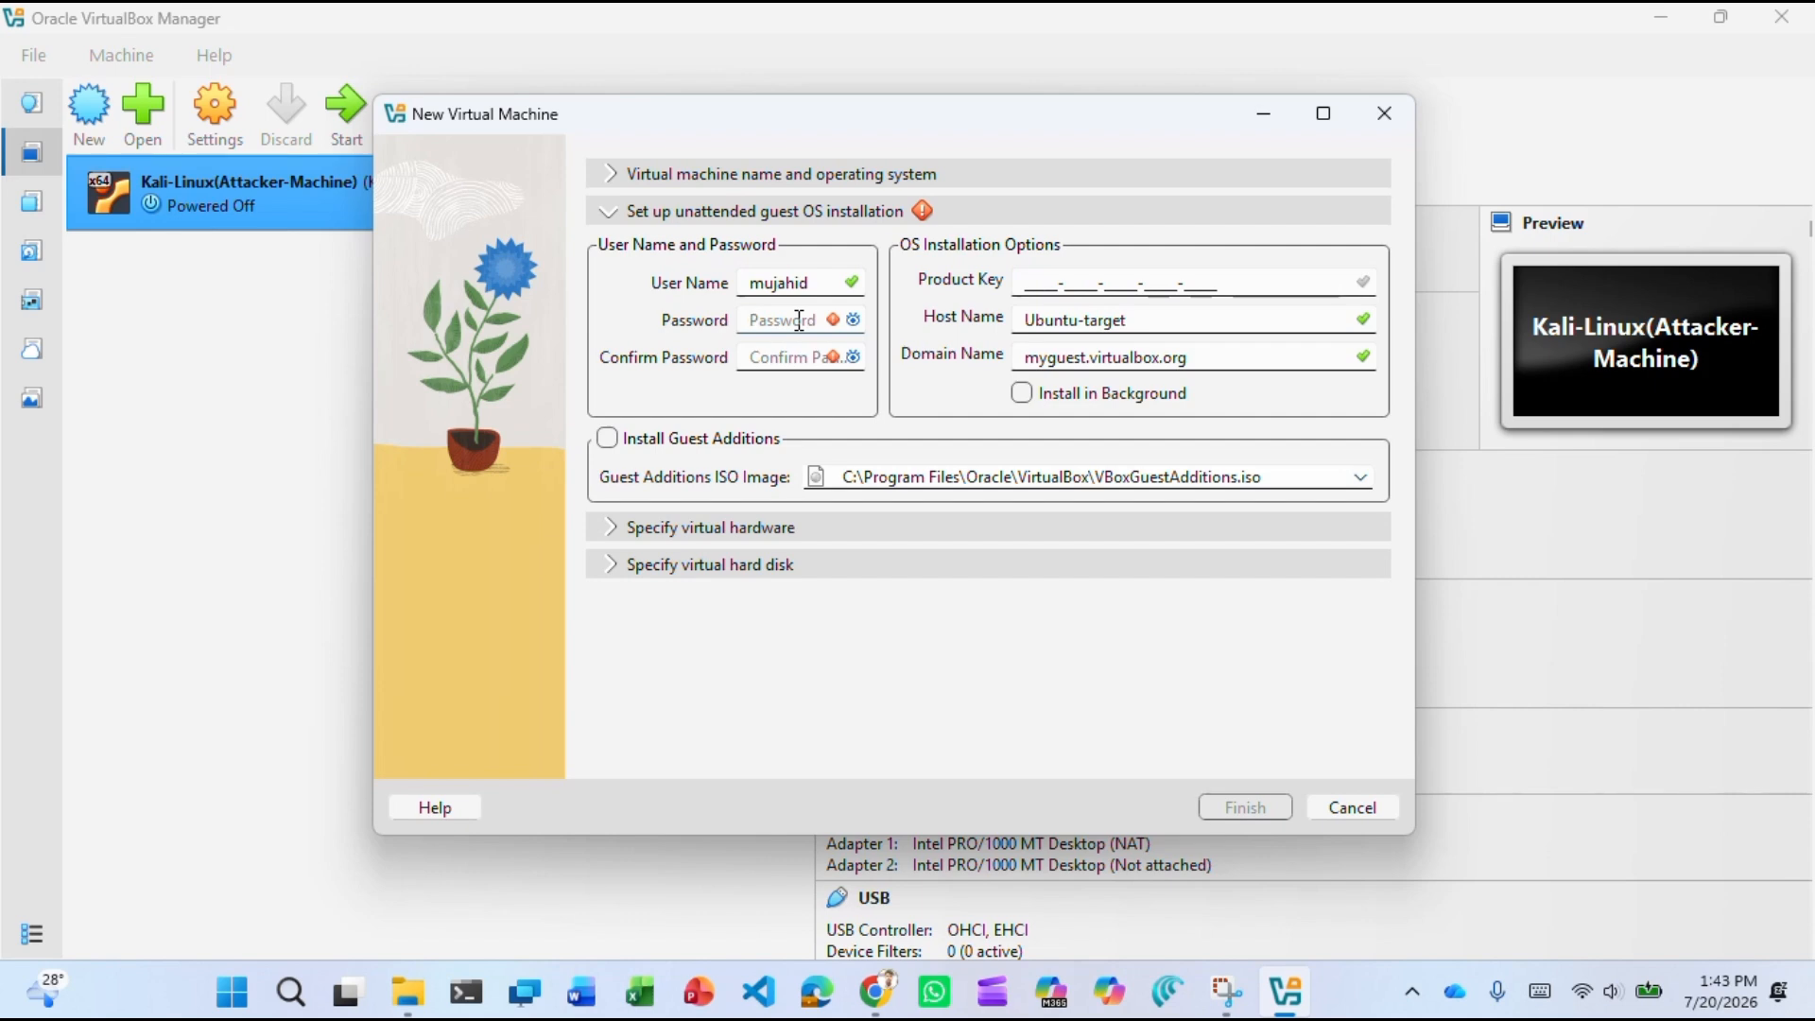
type("•••")
key("BackSpace")
key("BackSpace")
type("•••••")
Enter the matching confirmation password and verify both passwords agree.
left_click(811, 359)
type("•")
key("BackSpace")
key("BackSpace")
type("•••")
key("BackSpace")
key("BackSpace")
type("••••")
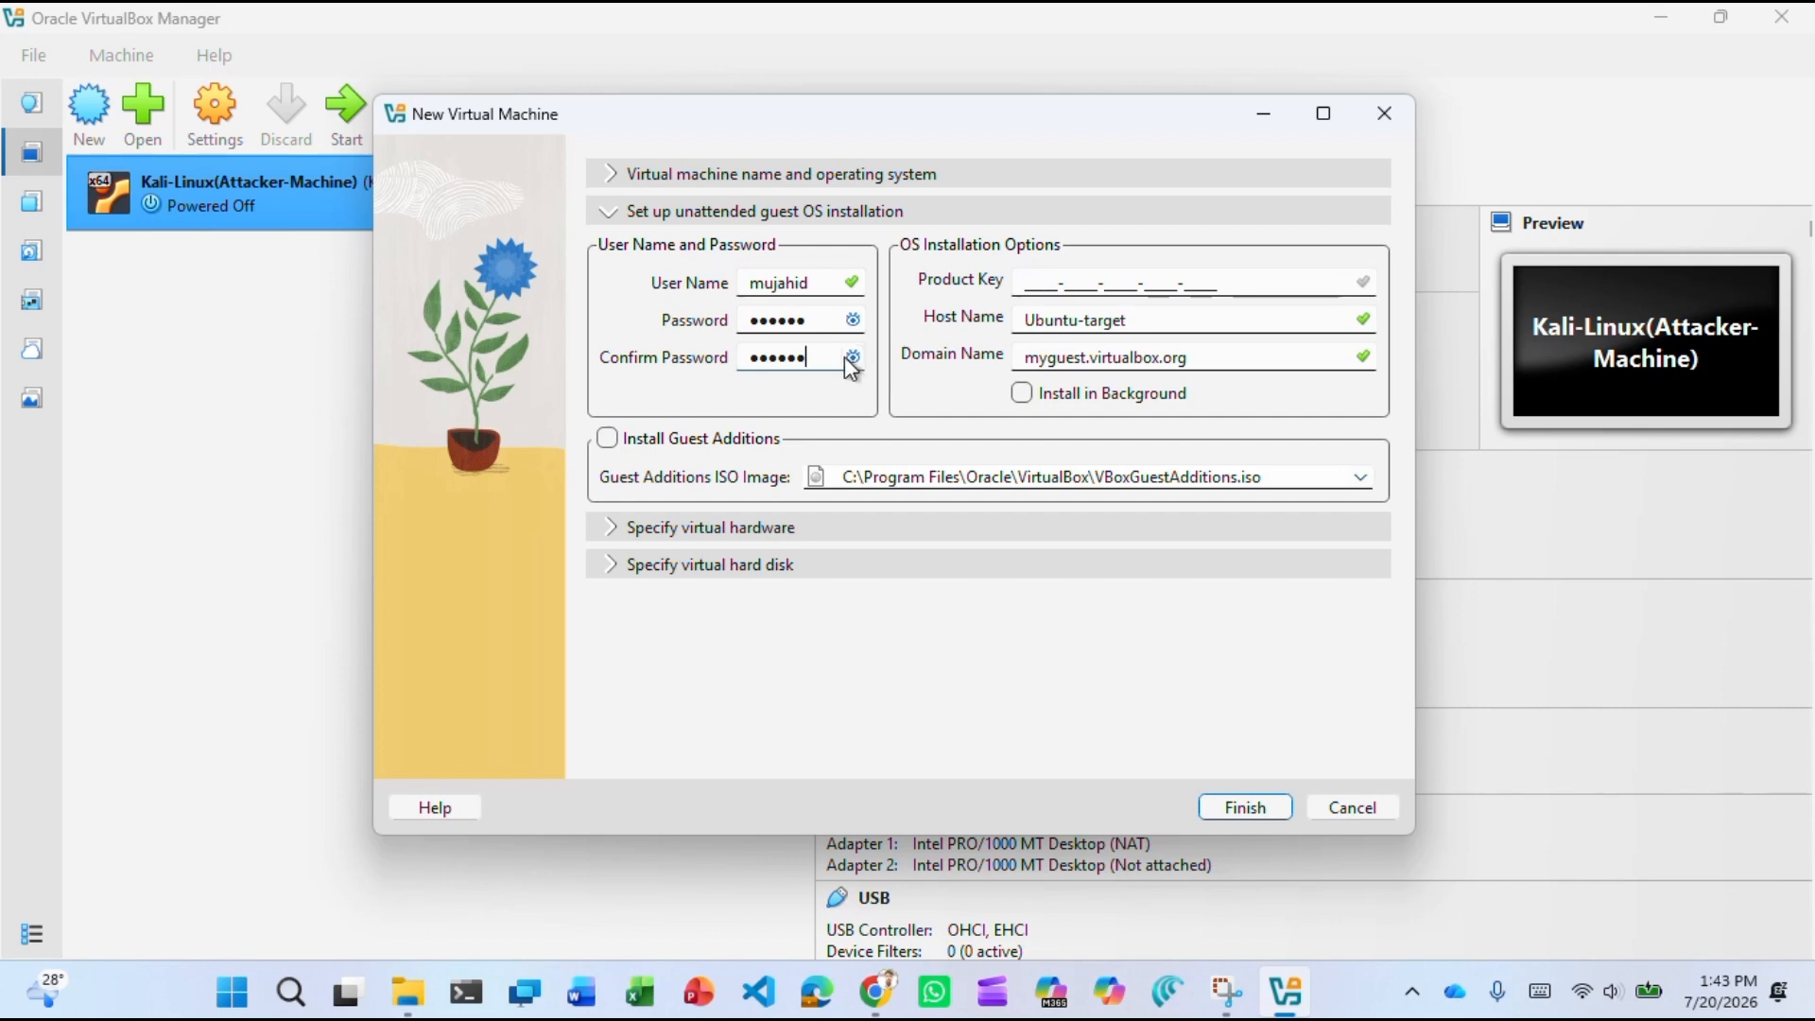
left_click(845, 357)
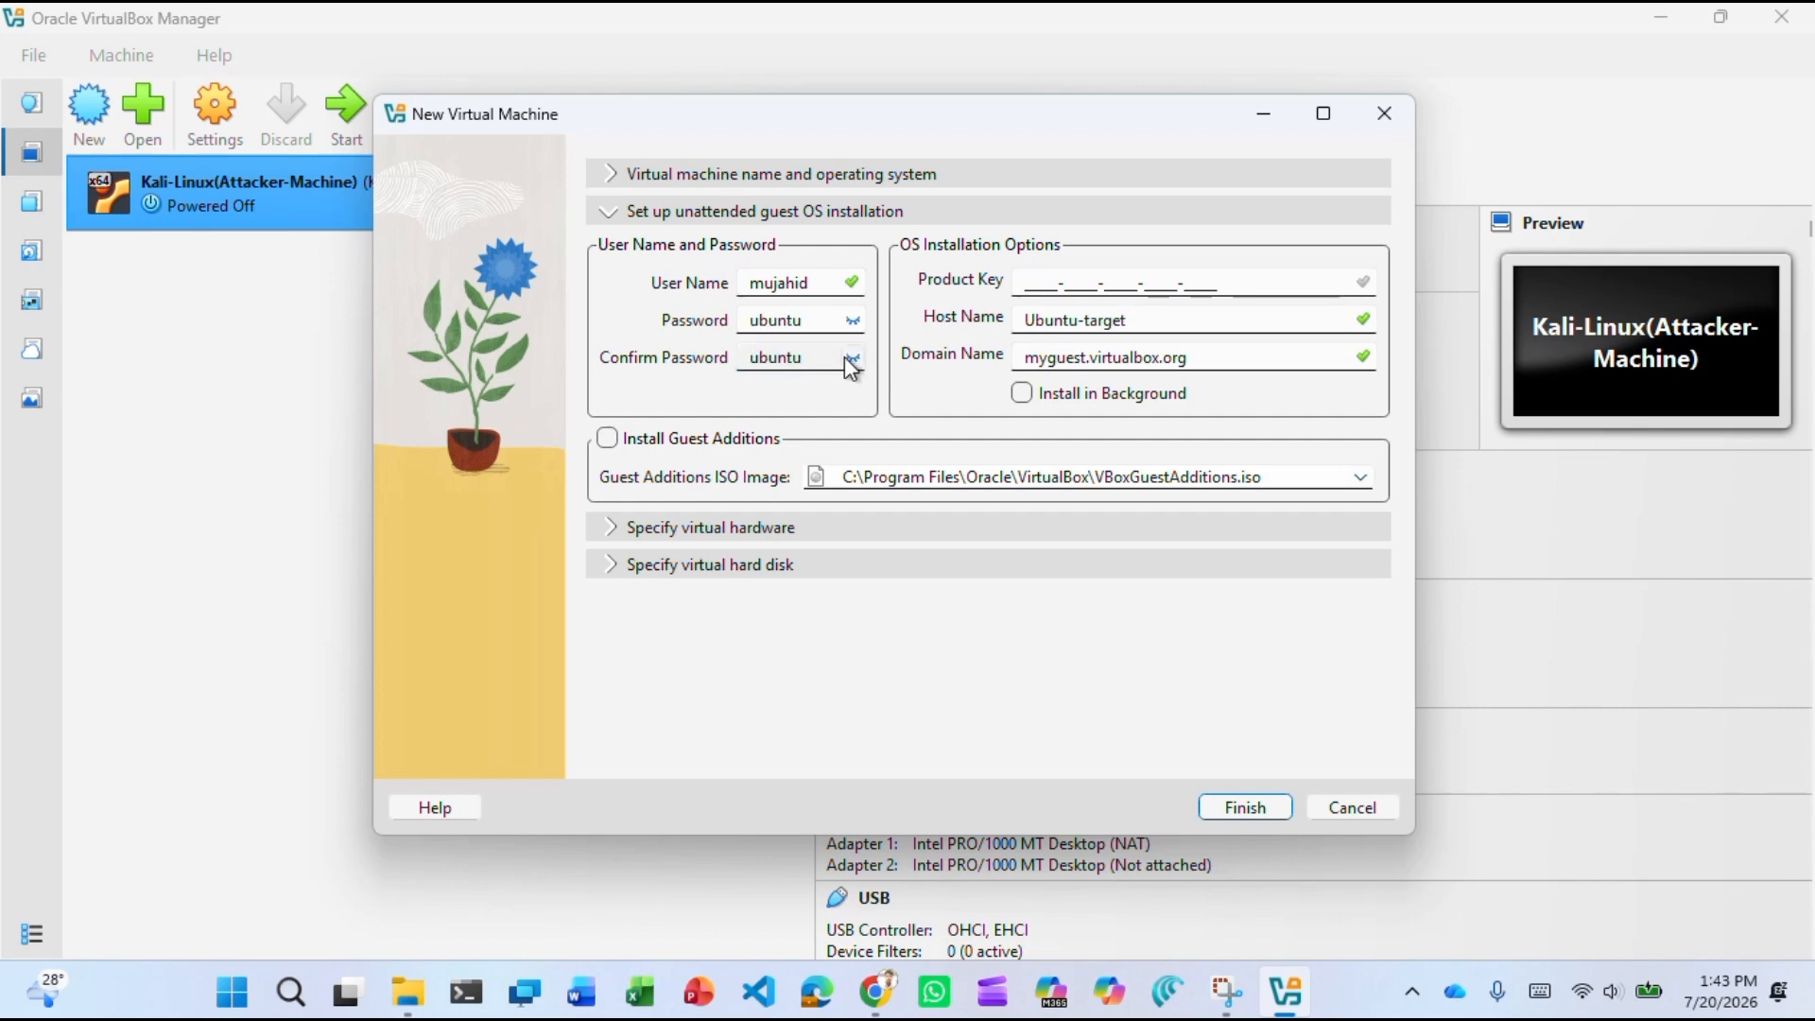
left_click(846, 357)
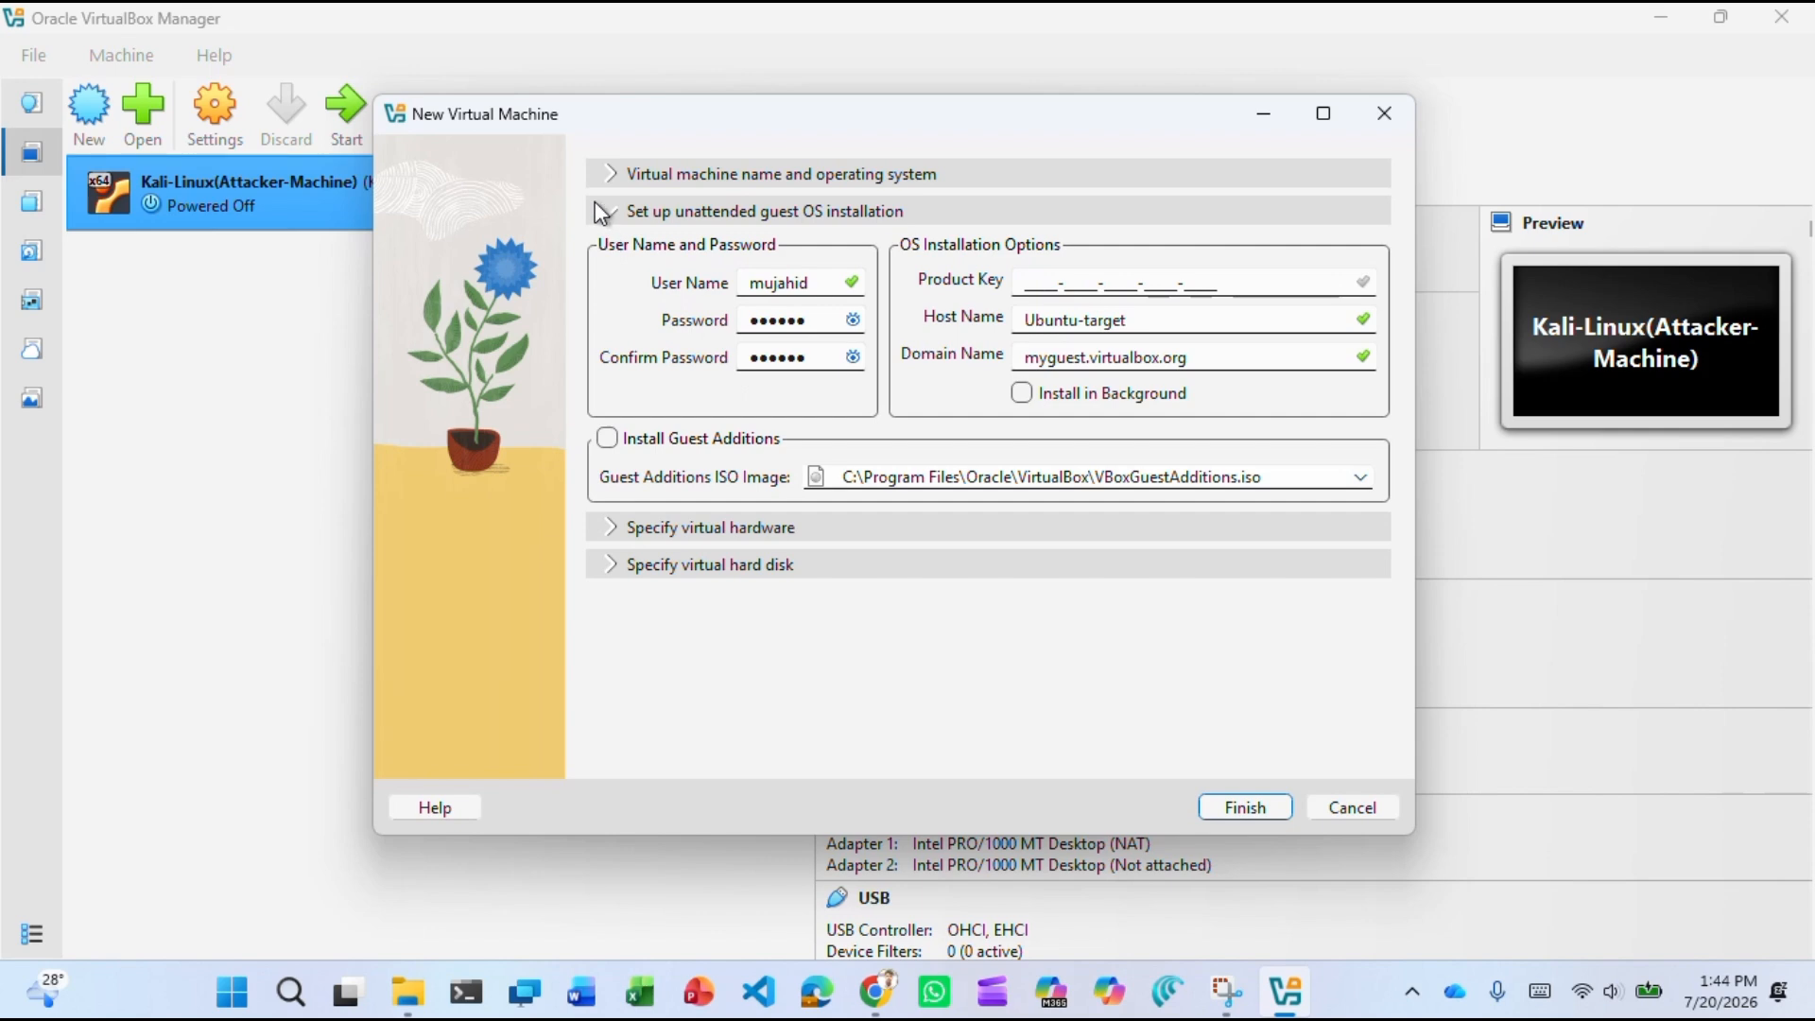
left_click(624, 531)
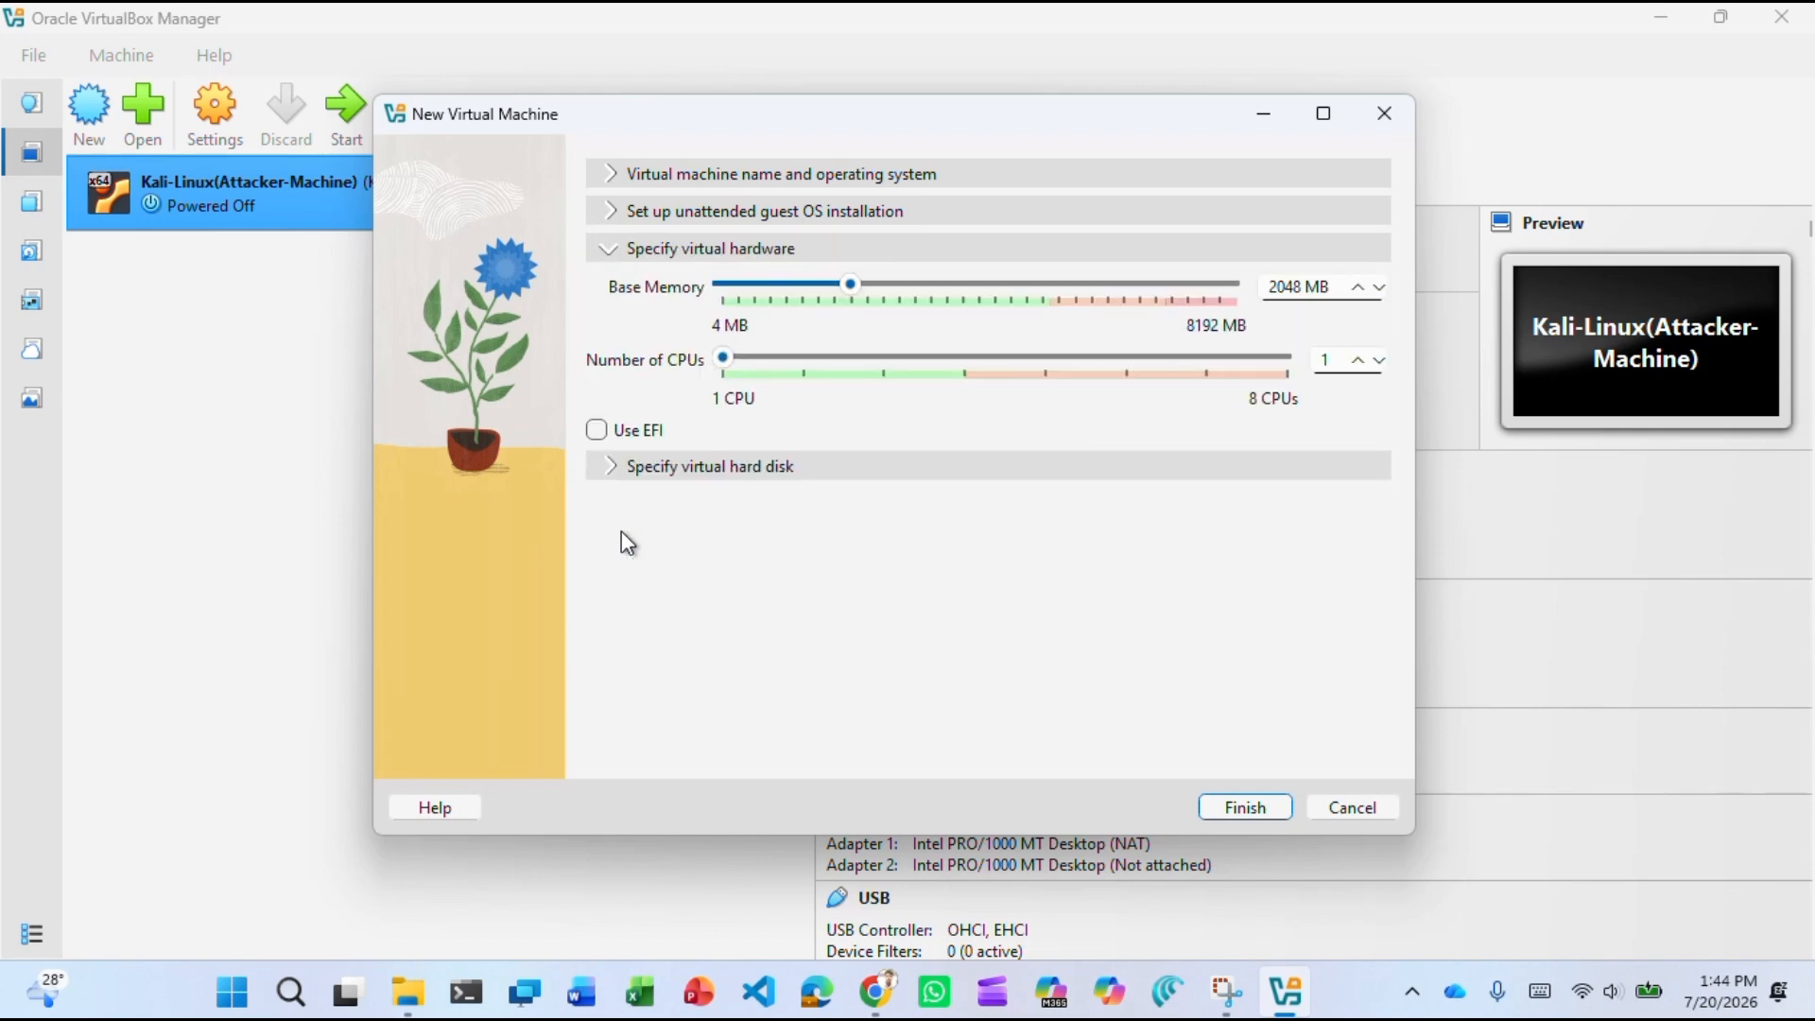
Set base memory to 5120 MB and raise the CPU count.
left_click(1301, 287)
key("BackSpace")
key("BackSpace")
key("BackSpace")
key("BackSpace")
type("5120")
left_click(1358, 358)
left_click(1358, 357)
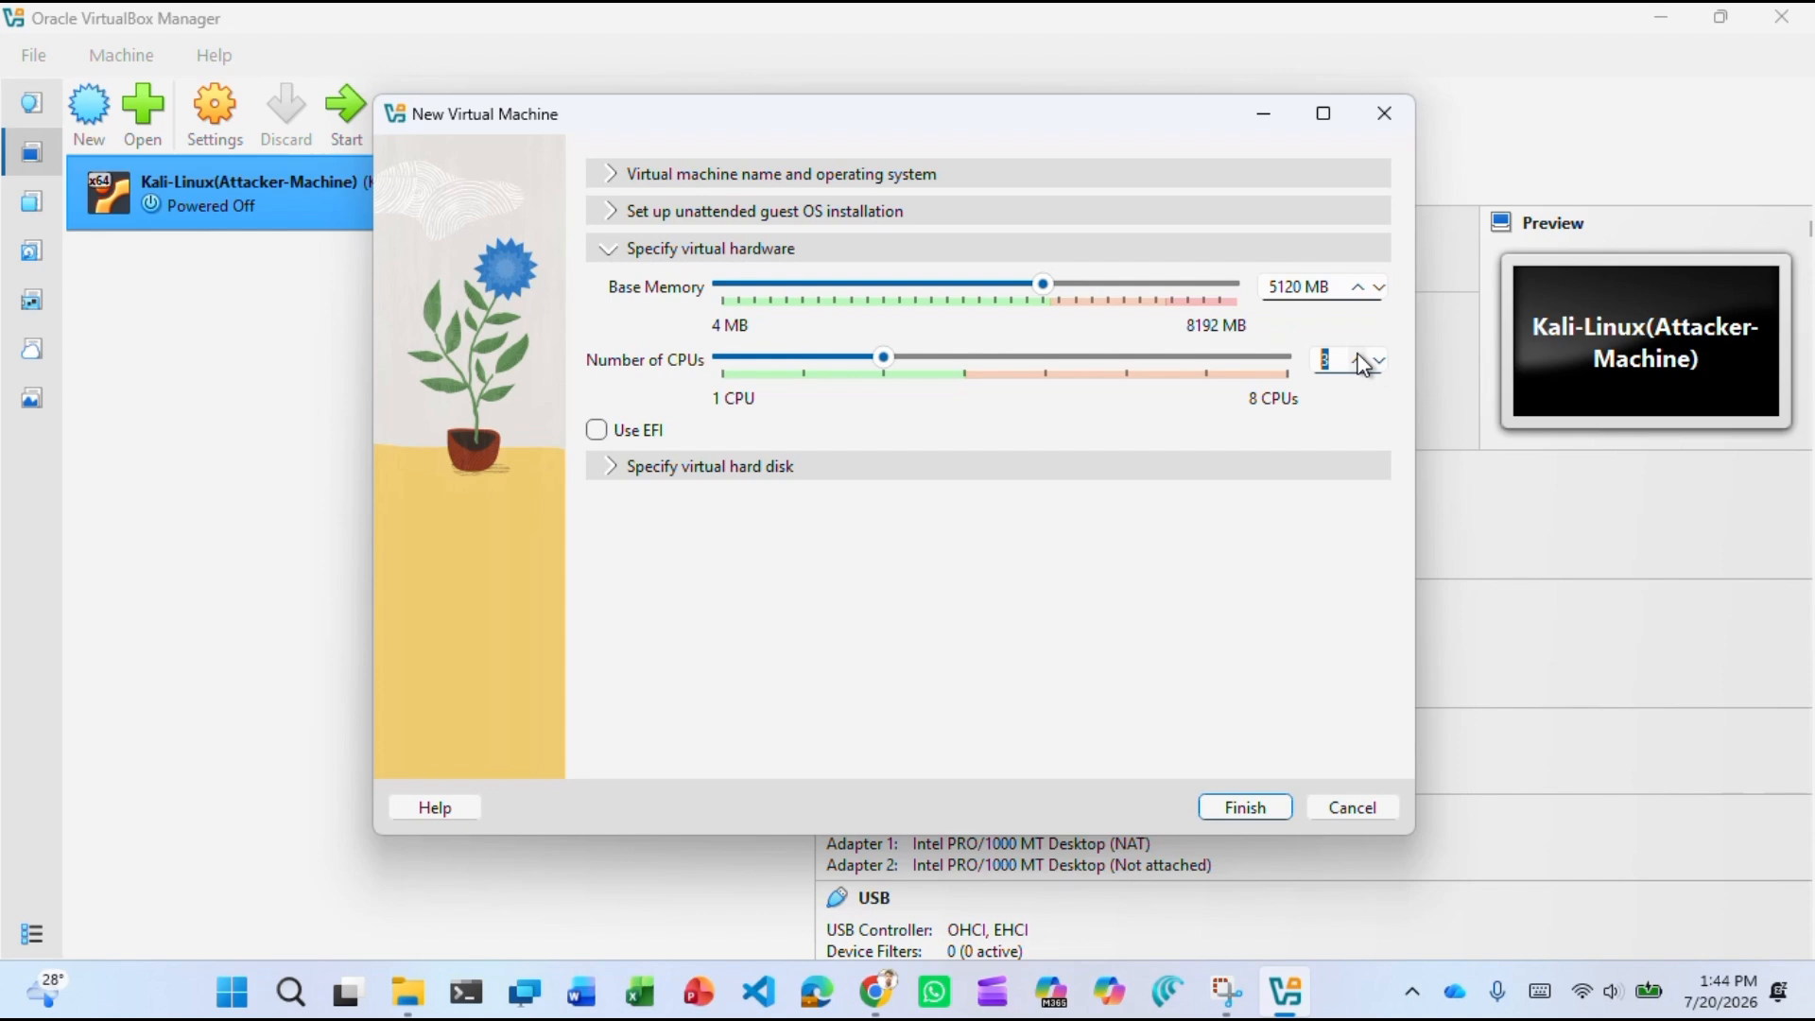
left_click(1358, 357)
Set the virtual hard disk size to 100 GB.
left_click(726, 467)
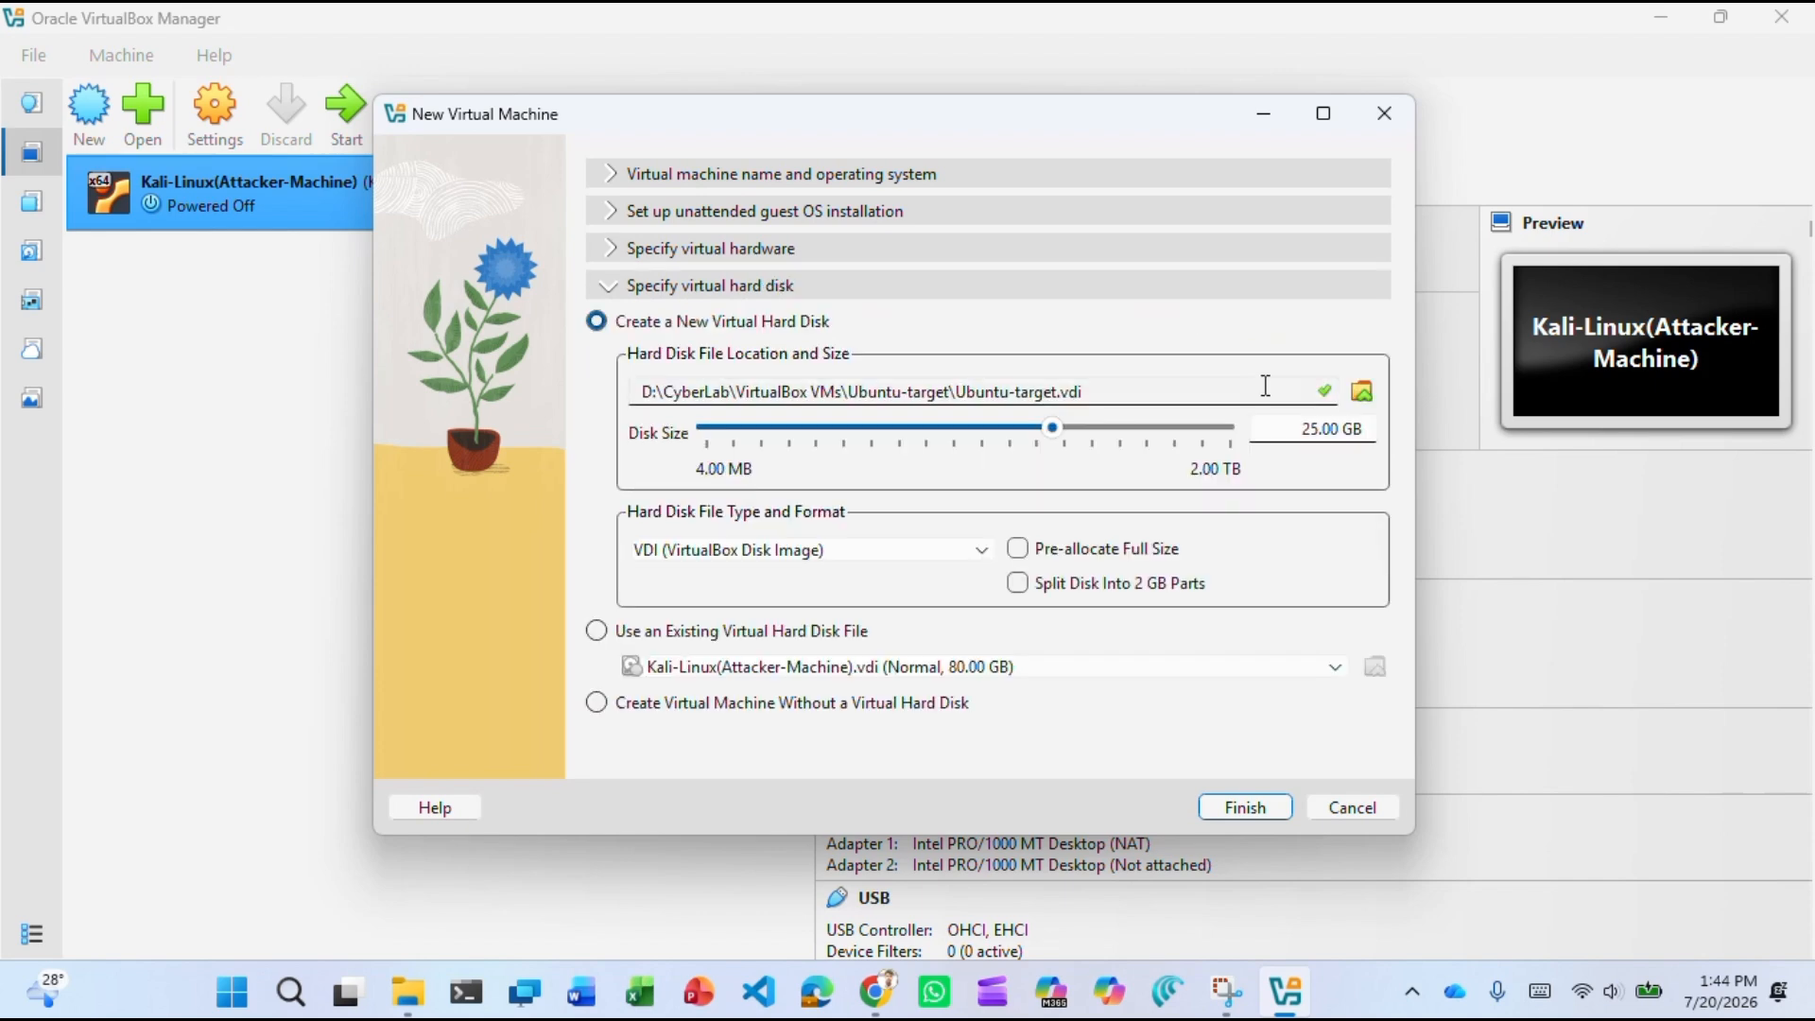
left_click(1322, 428)
key("BackSpace")
key("BackSpace")
type("100")
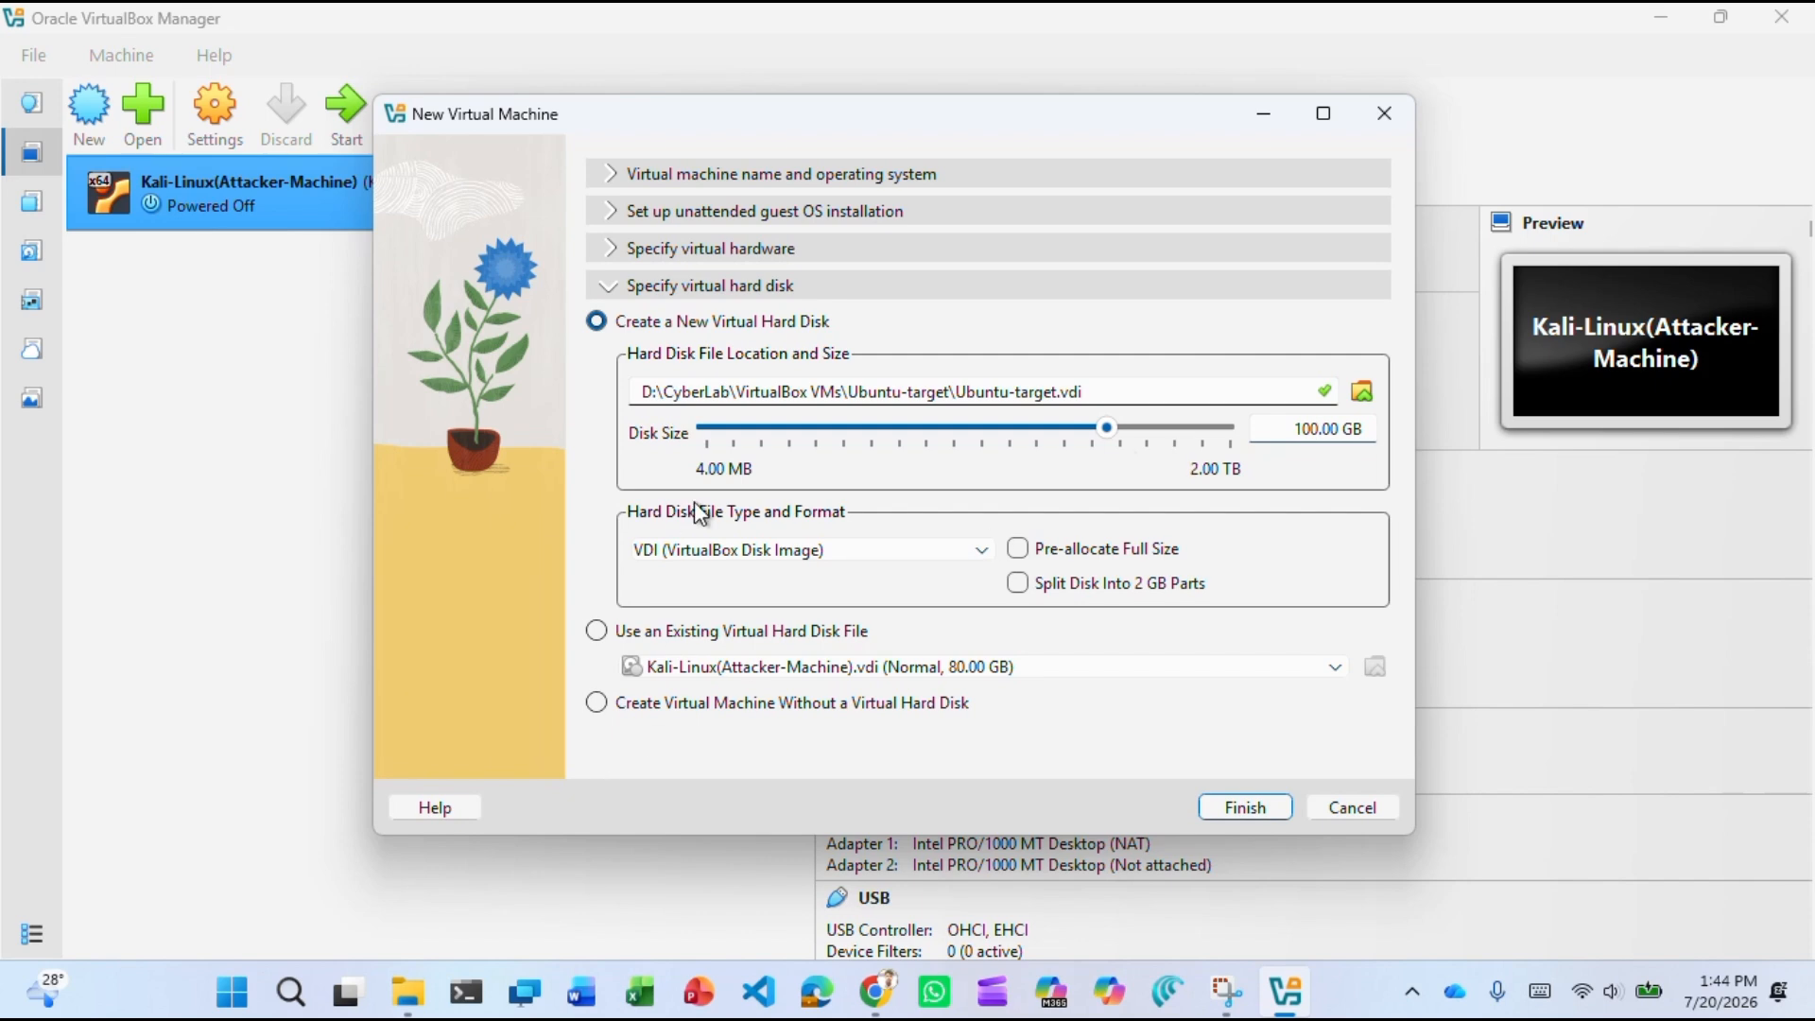
left_click(622, 175)
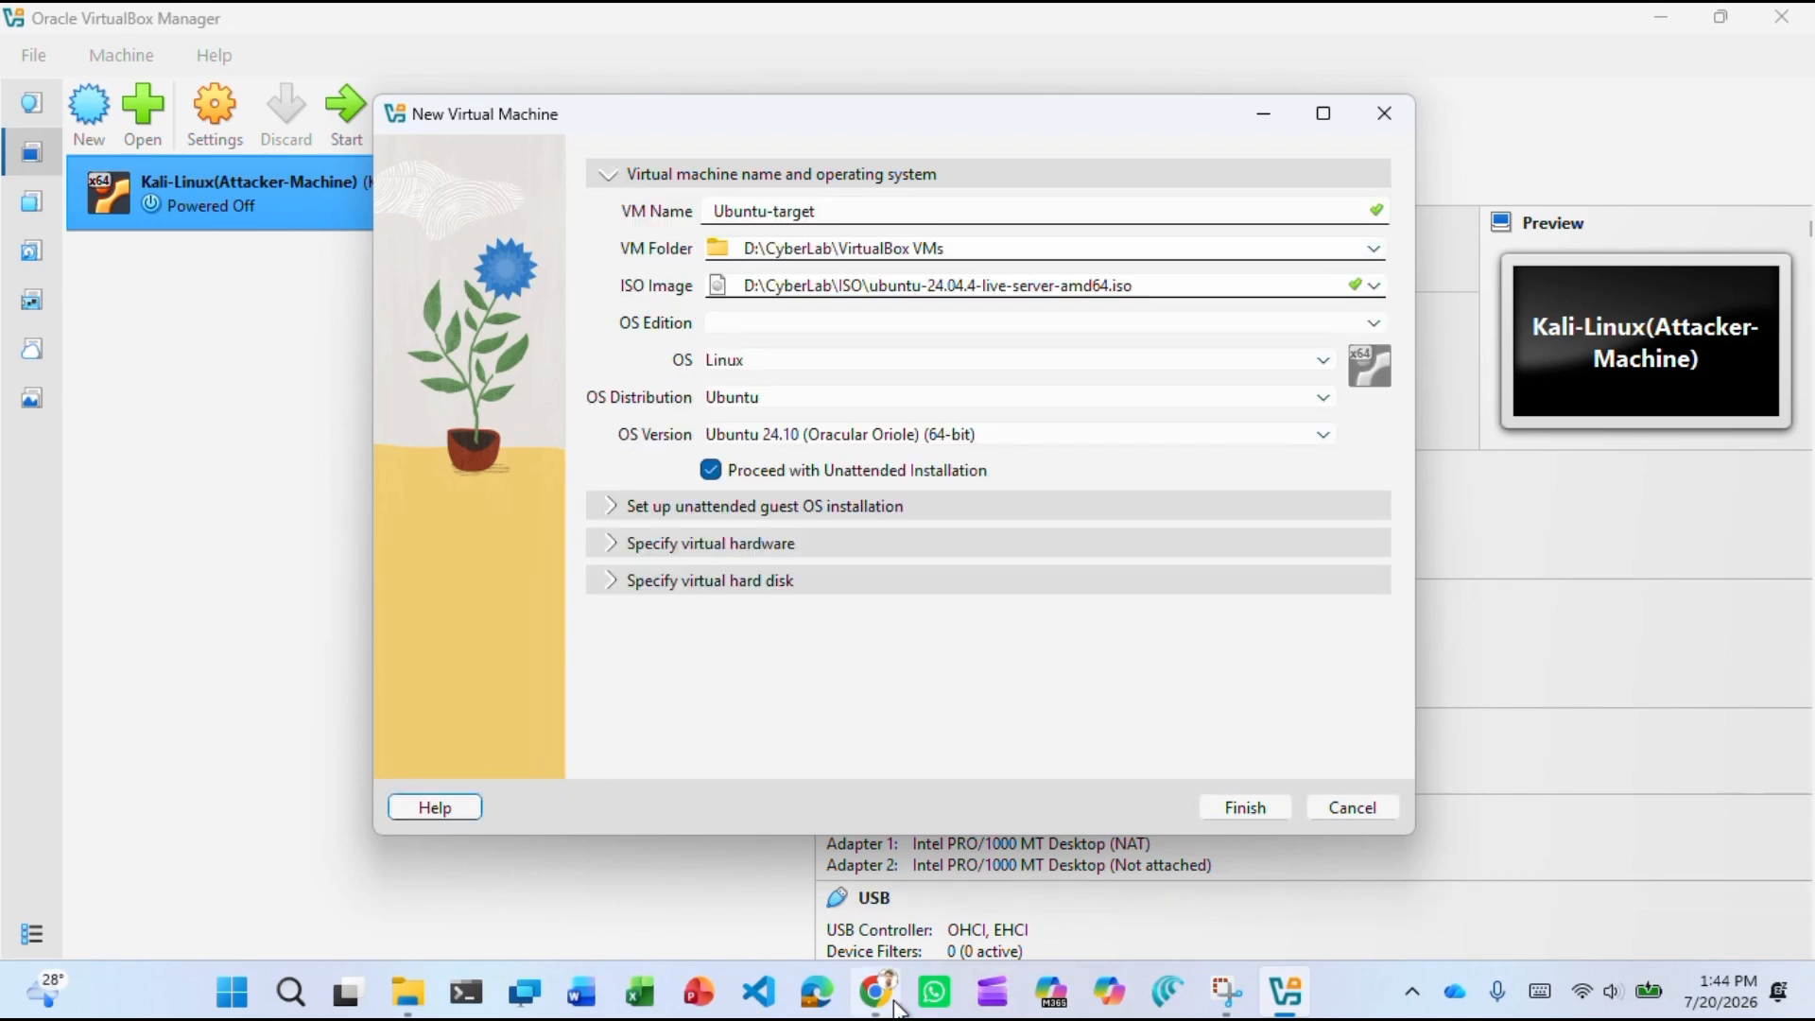
Review the Ubuntu-Target name and finish creating the machine.
left_click(775, 59)
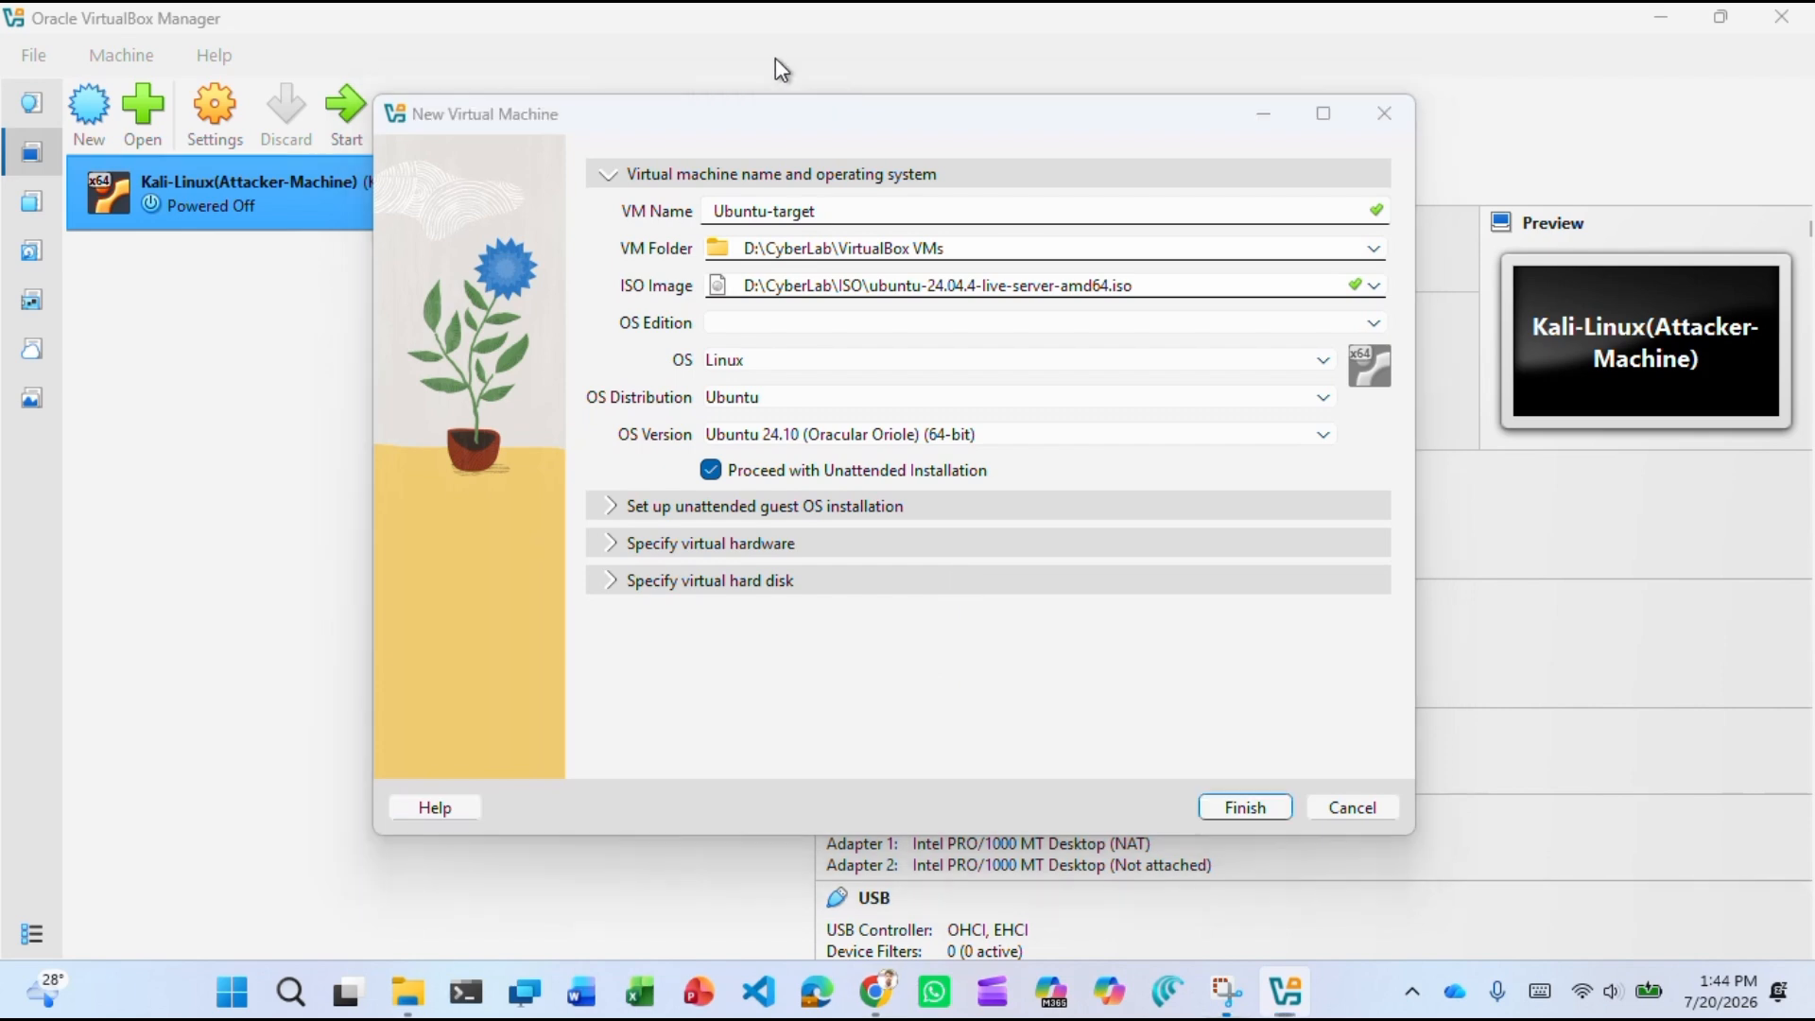
left_click(1262, 809)
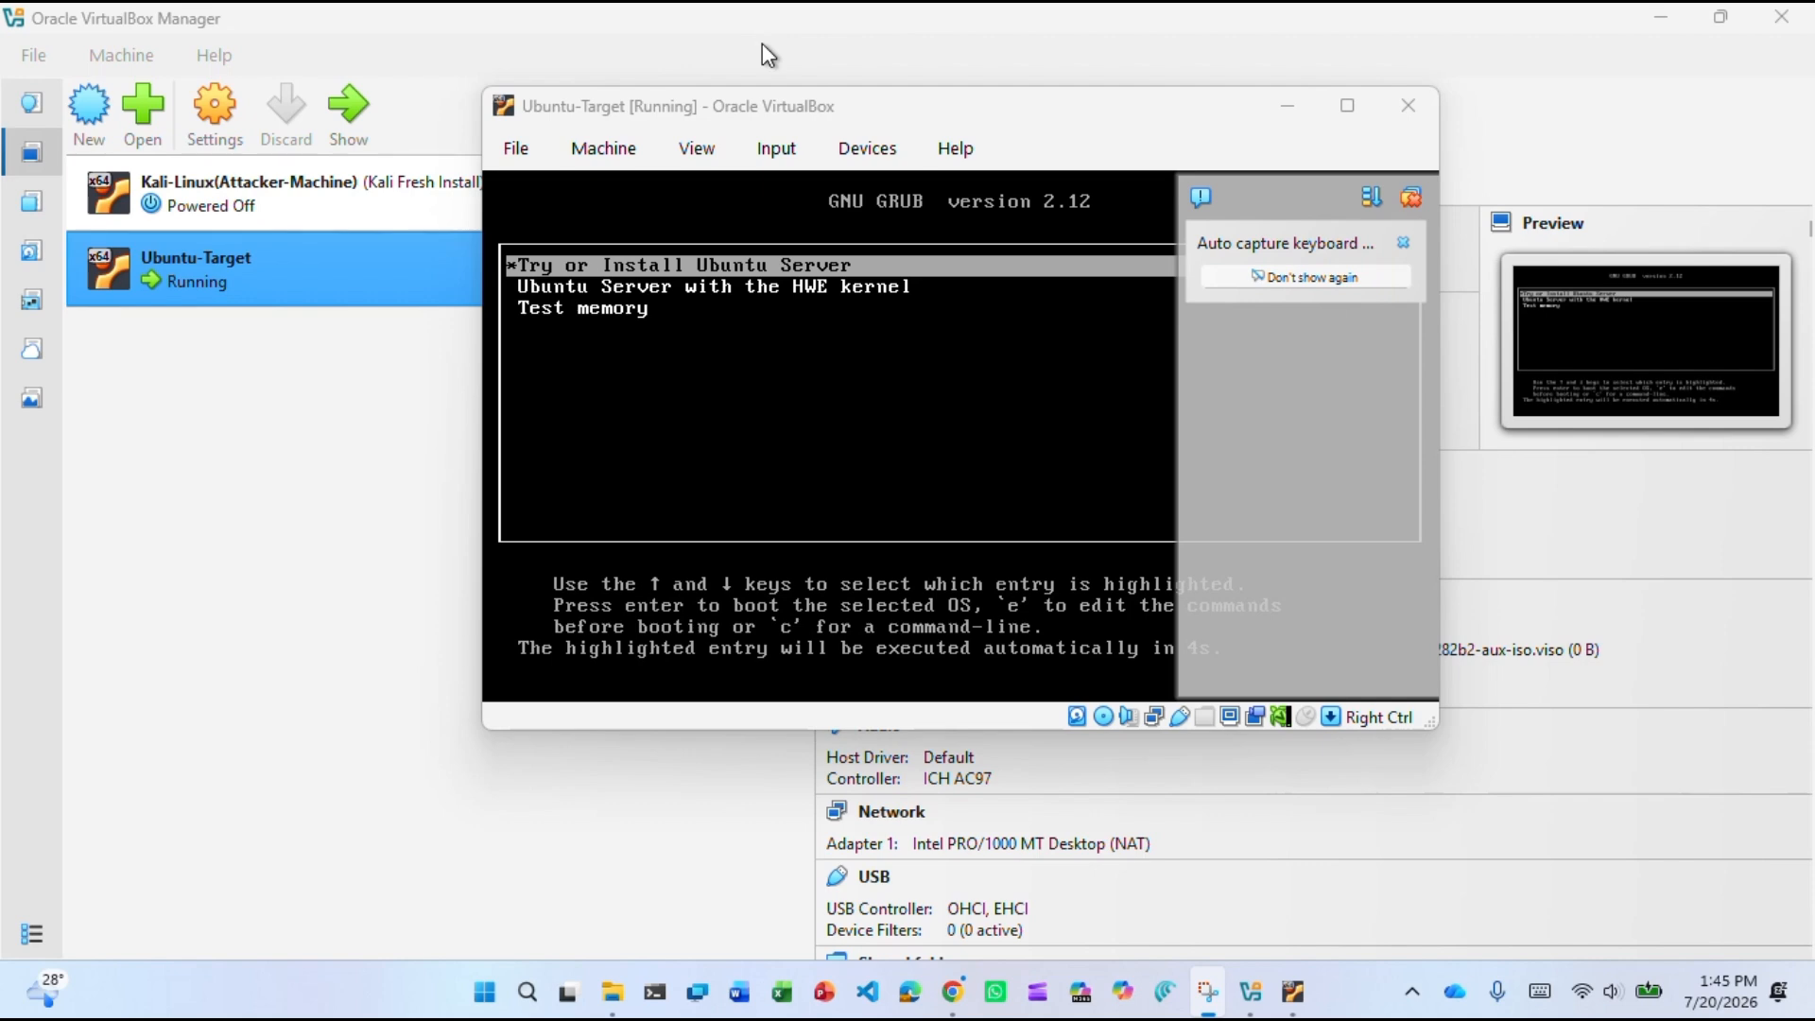
Decline mouse and keyboard capture and dismiss the auto-capture keyboard notice.
left_click(782, 259)
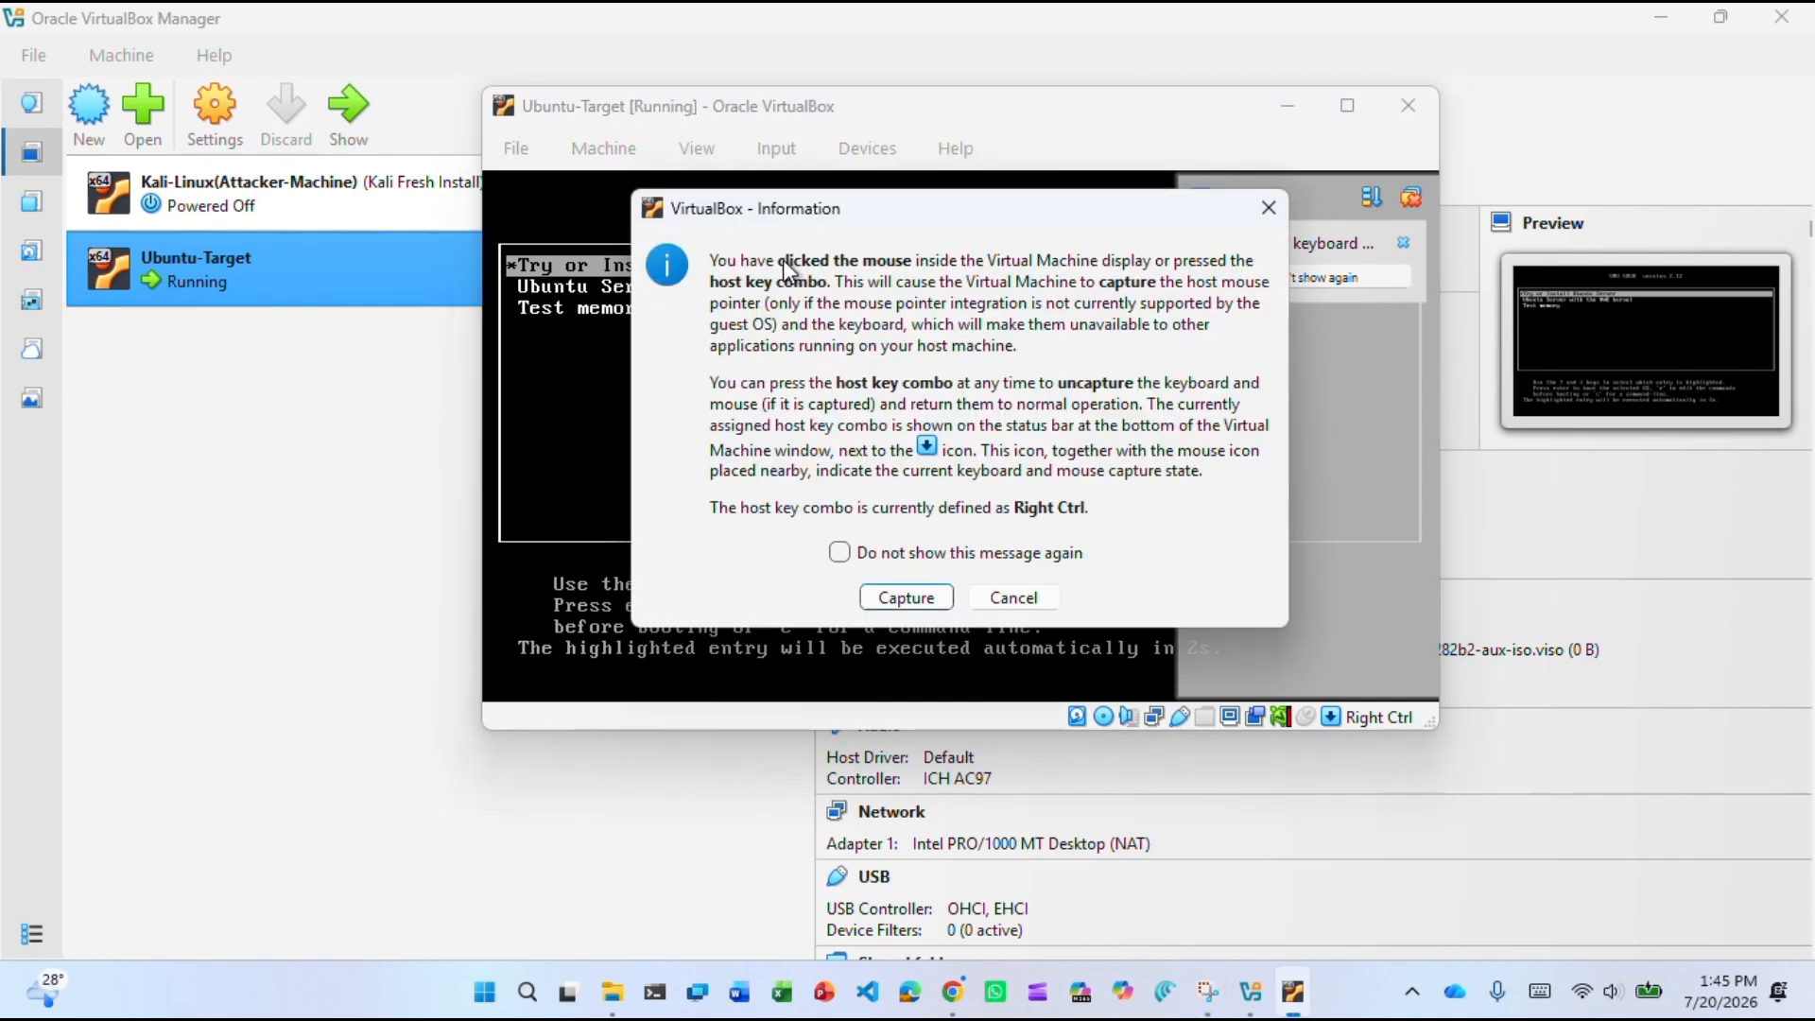
left_click(1036, 596)
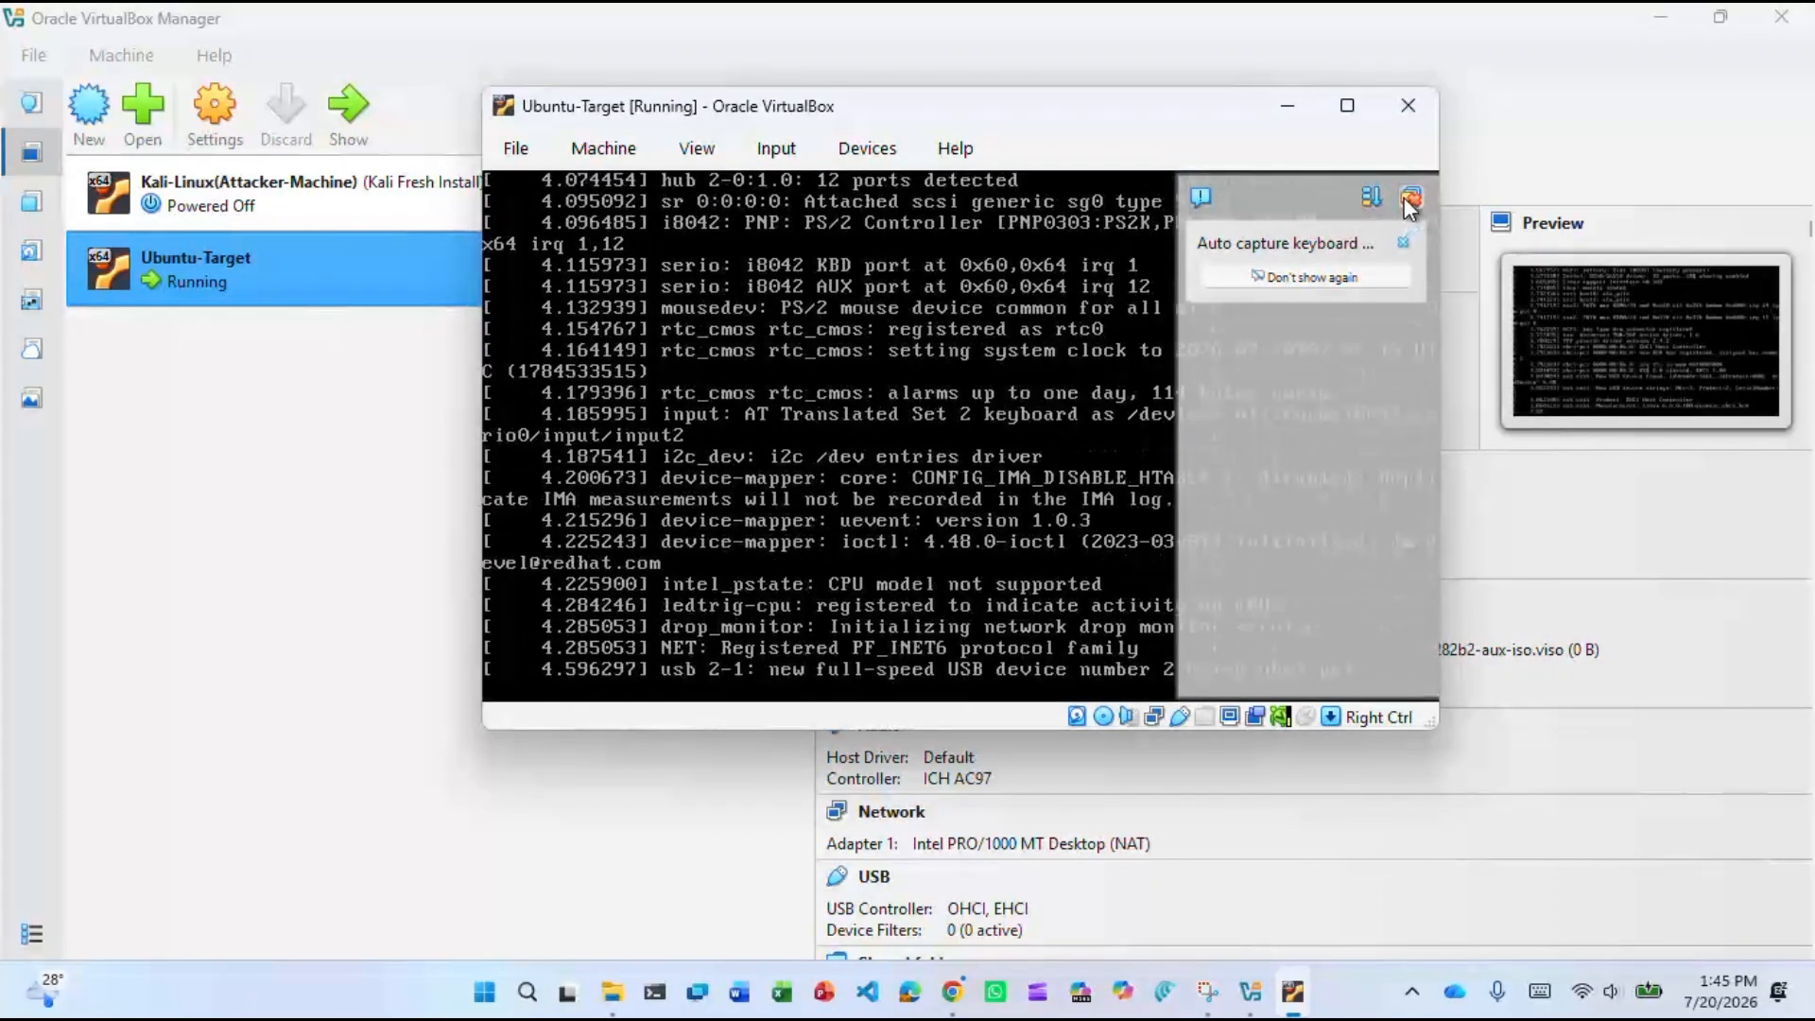
left_click(1403, 199)
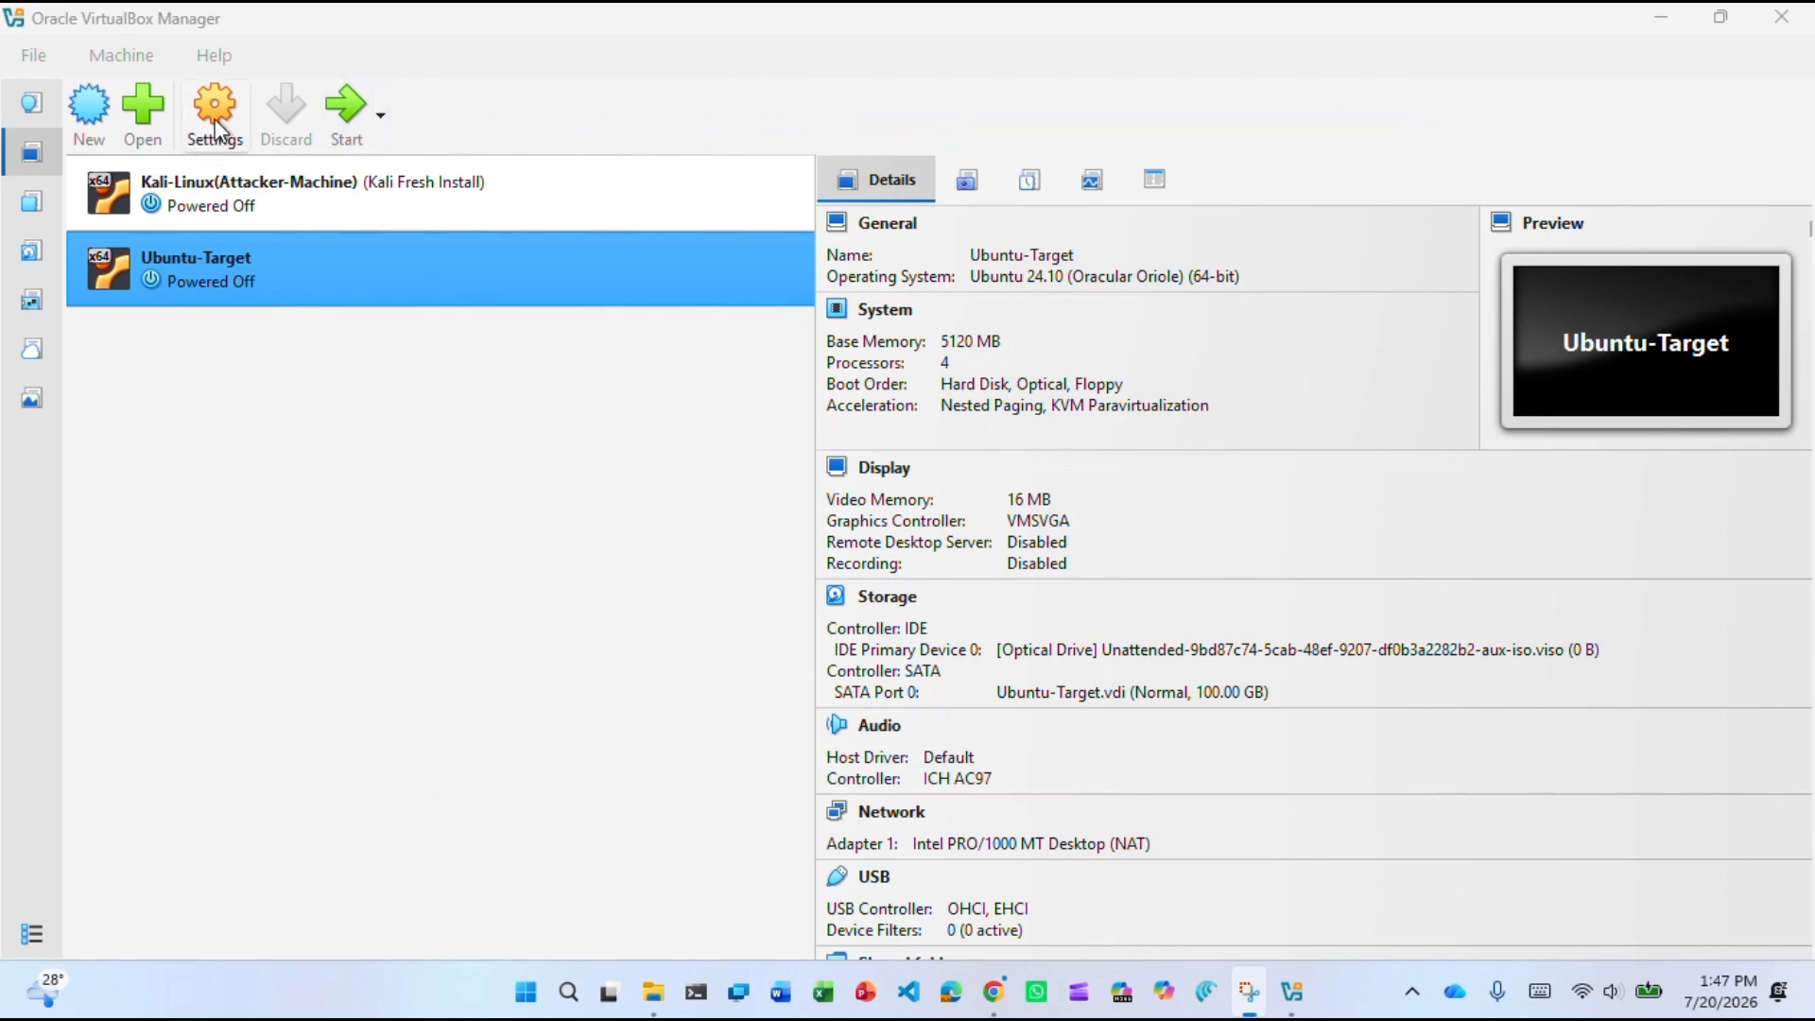
Set shared clipboard and drag-and-drop to Bidirectional in Ubuntu-Target's General settings.
left_click(214, 121)
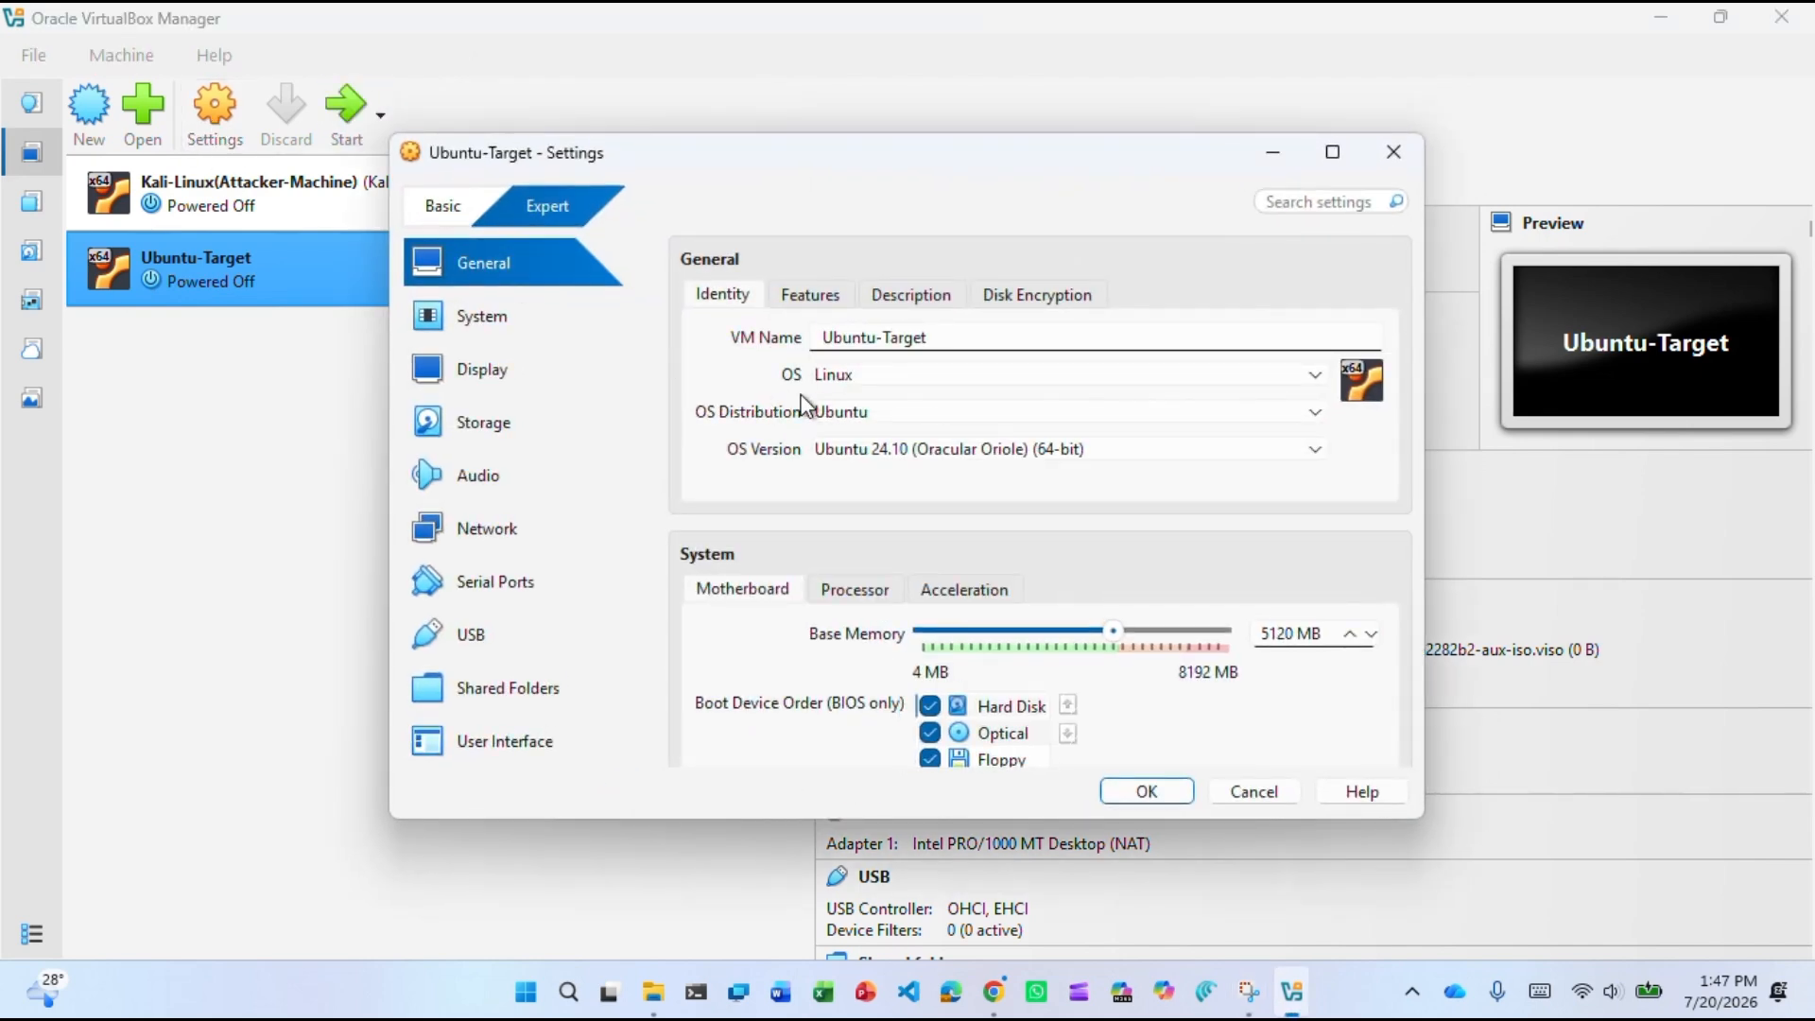
left_click(810, 295)
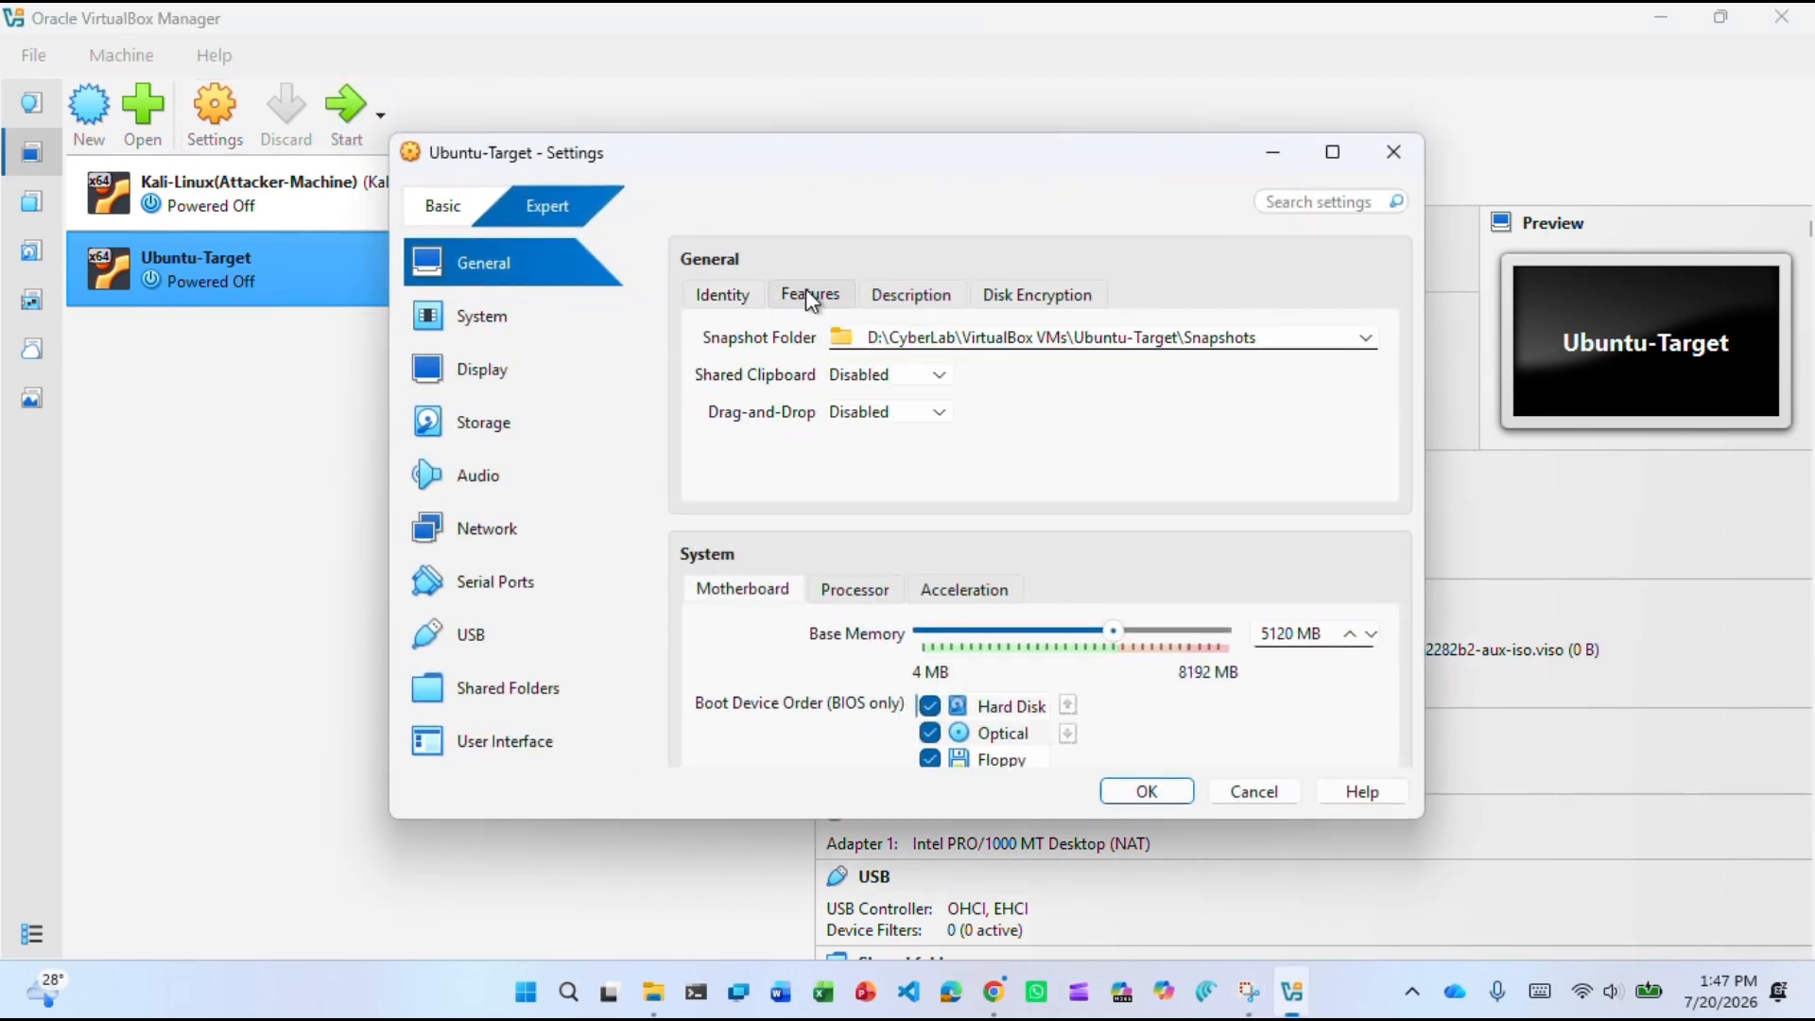
left_click(909, 376)
left_click(900, 476)
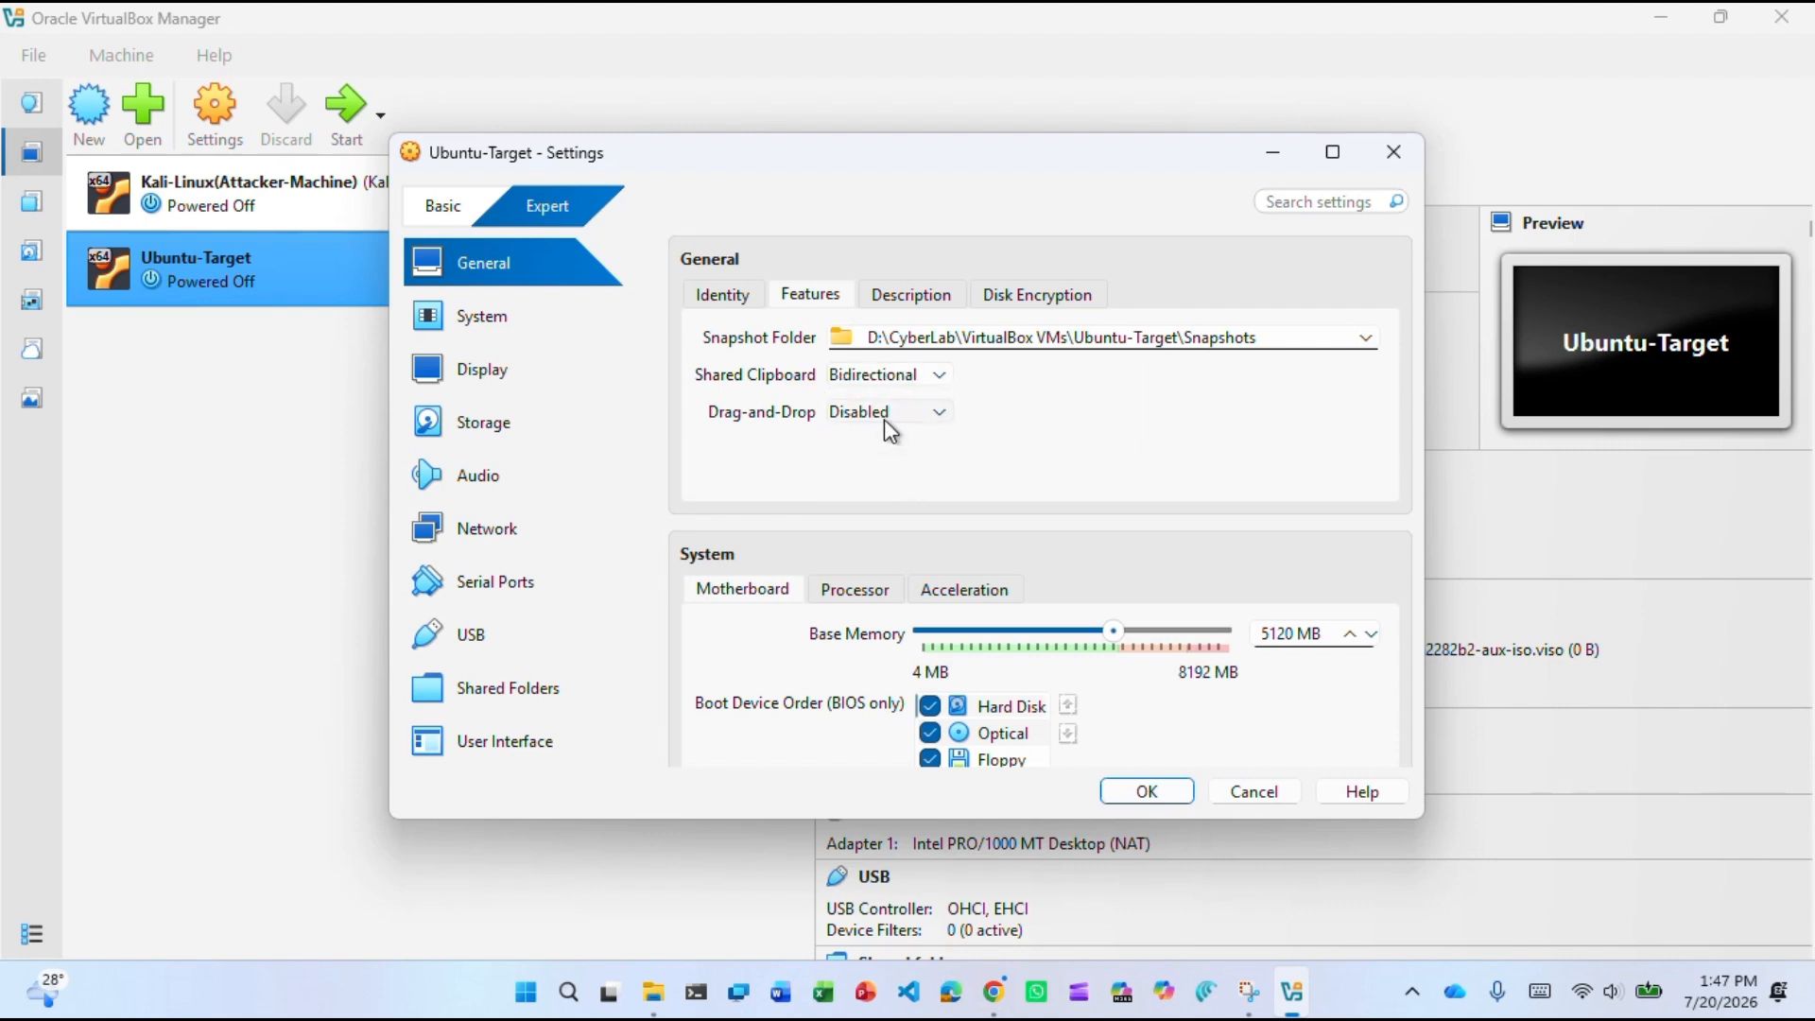
left_click(883, 415)
left_click(881, 511)
left_click(903, 301)
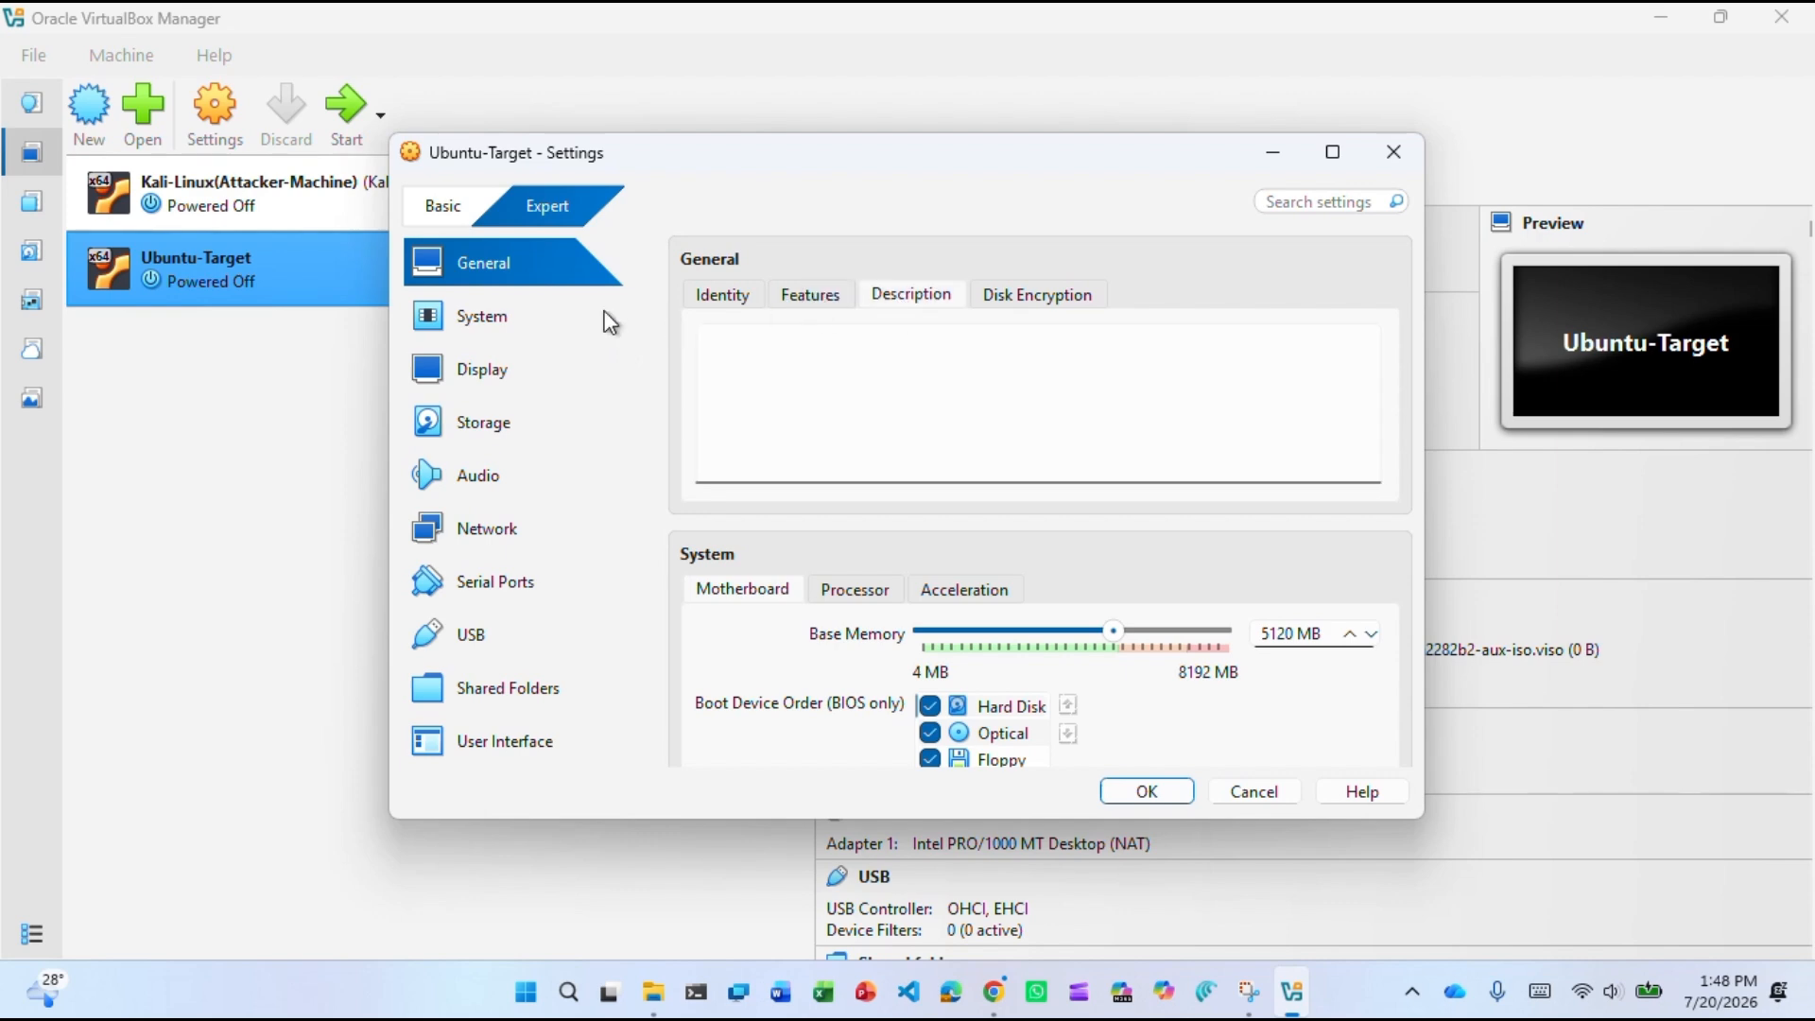
Raise the video memory to 128 MB on the Display page.
left_click(468, 319)
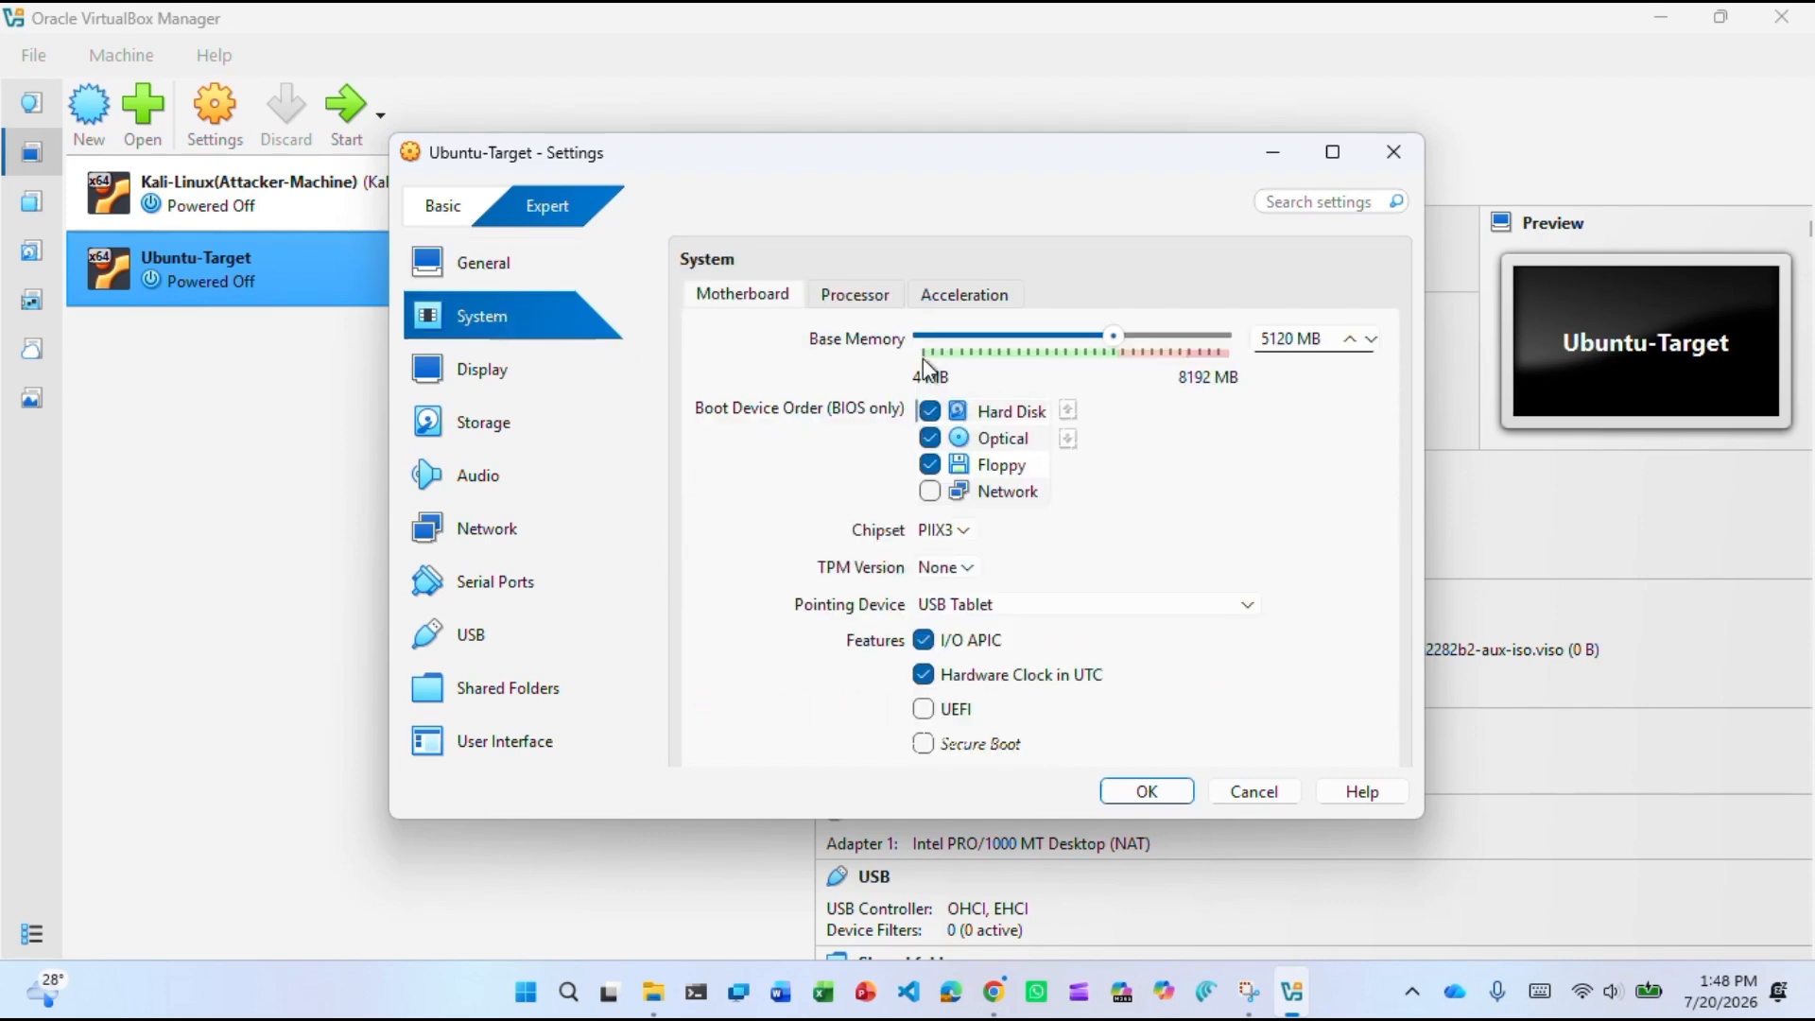
left_click(858, 301)
left_click(506, 373)
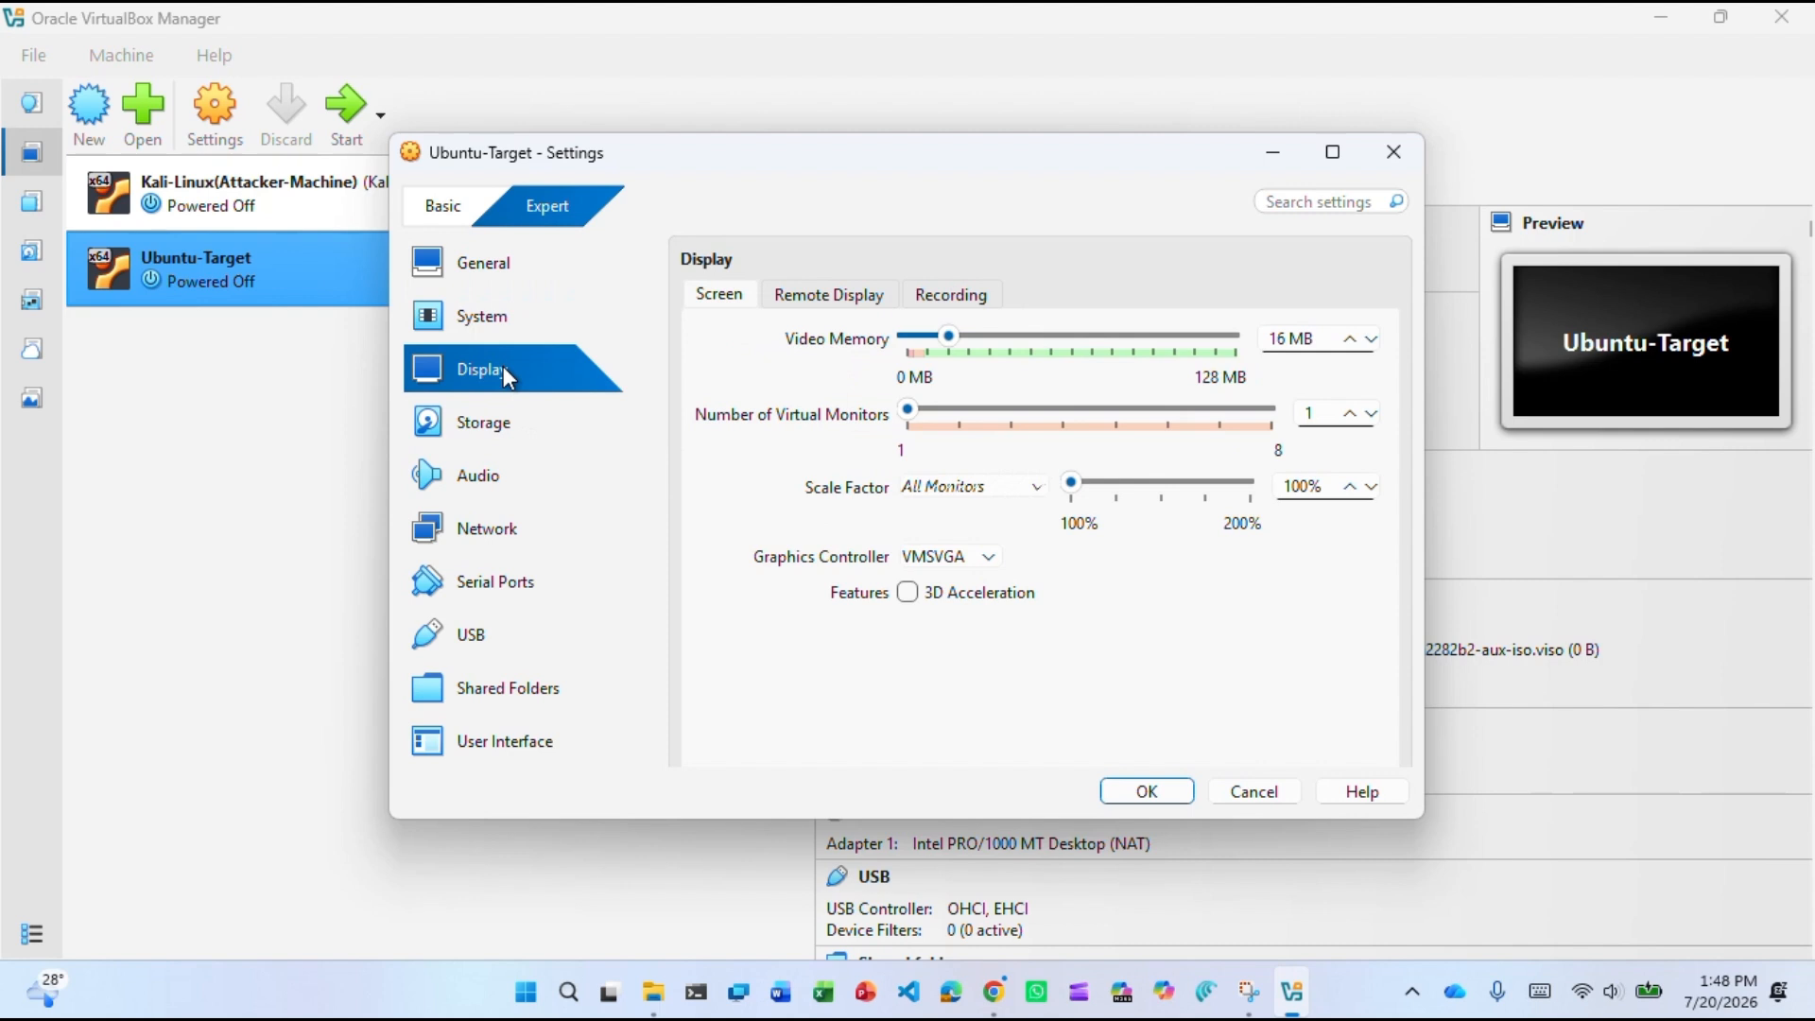
left_click_drag(949, 340, 1238, 338)
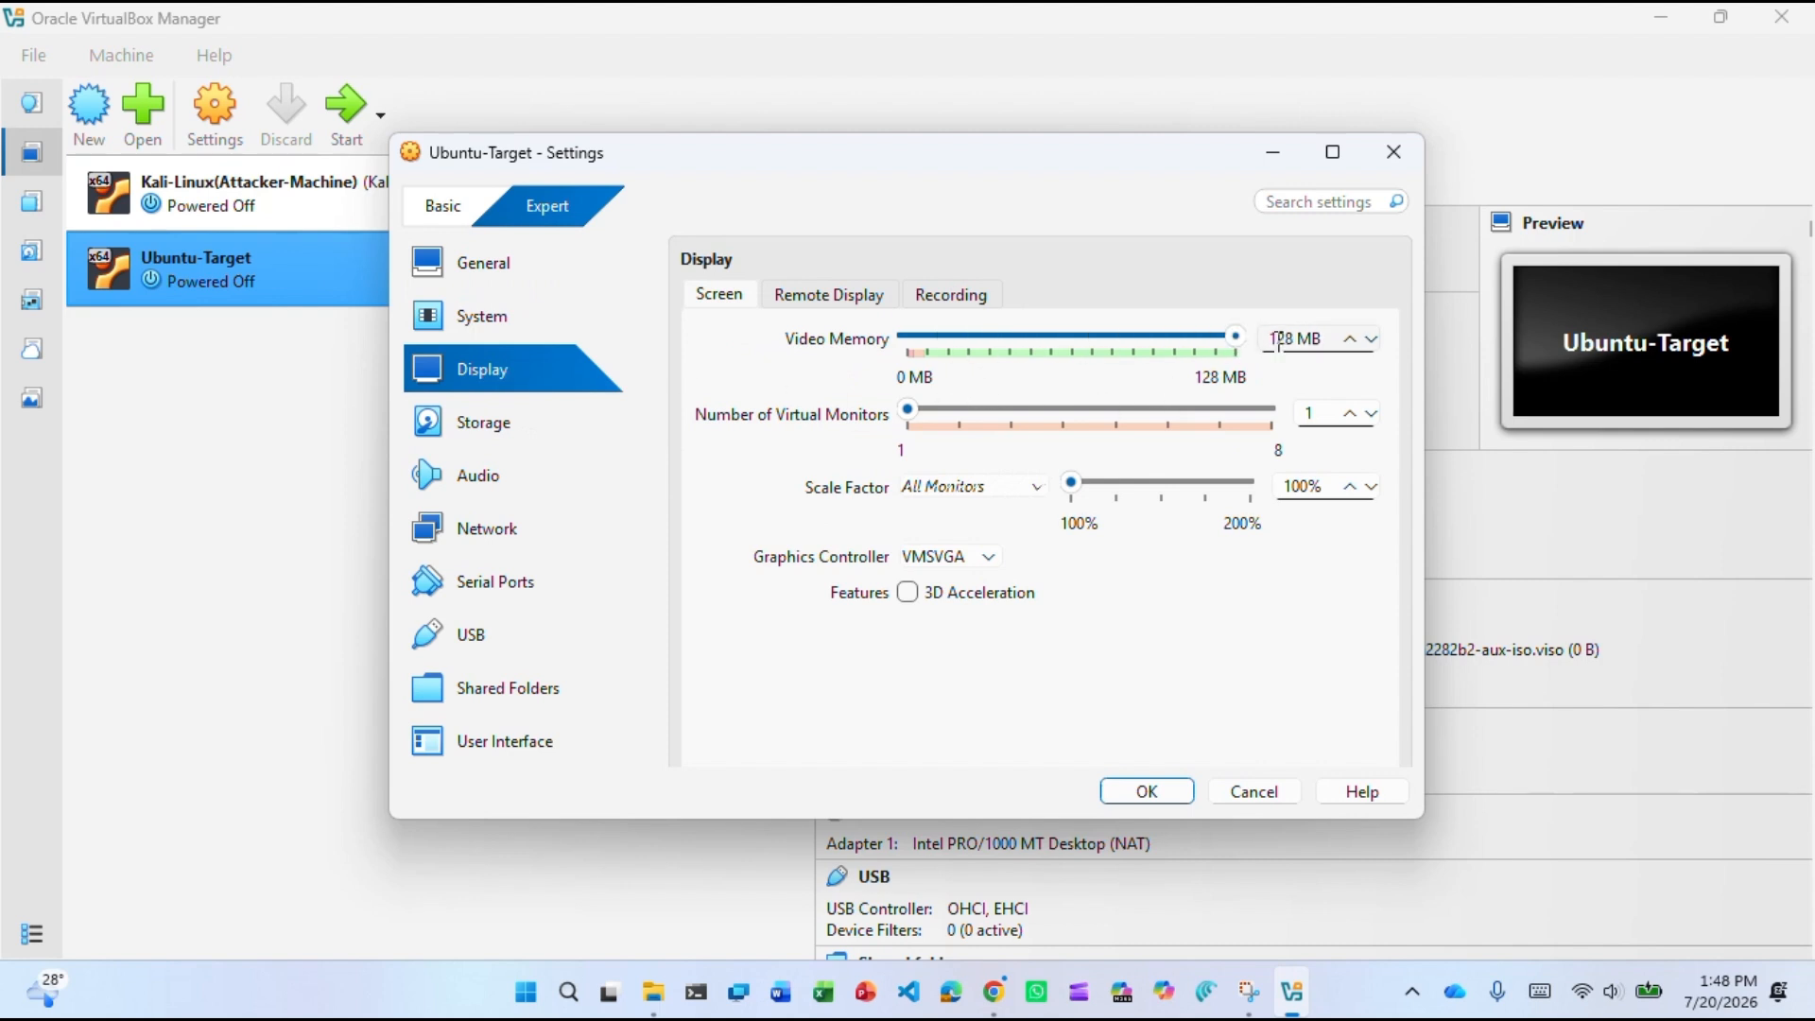
Enable Network Adapter 2 and save the settings.
left_click(497, 432)
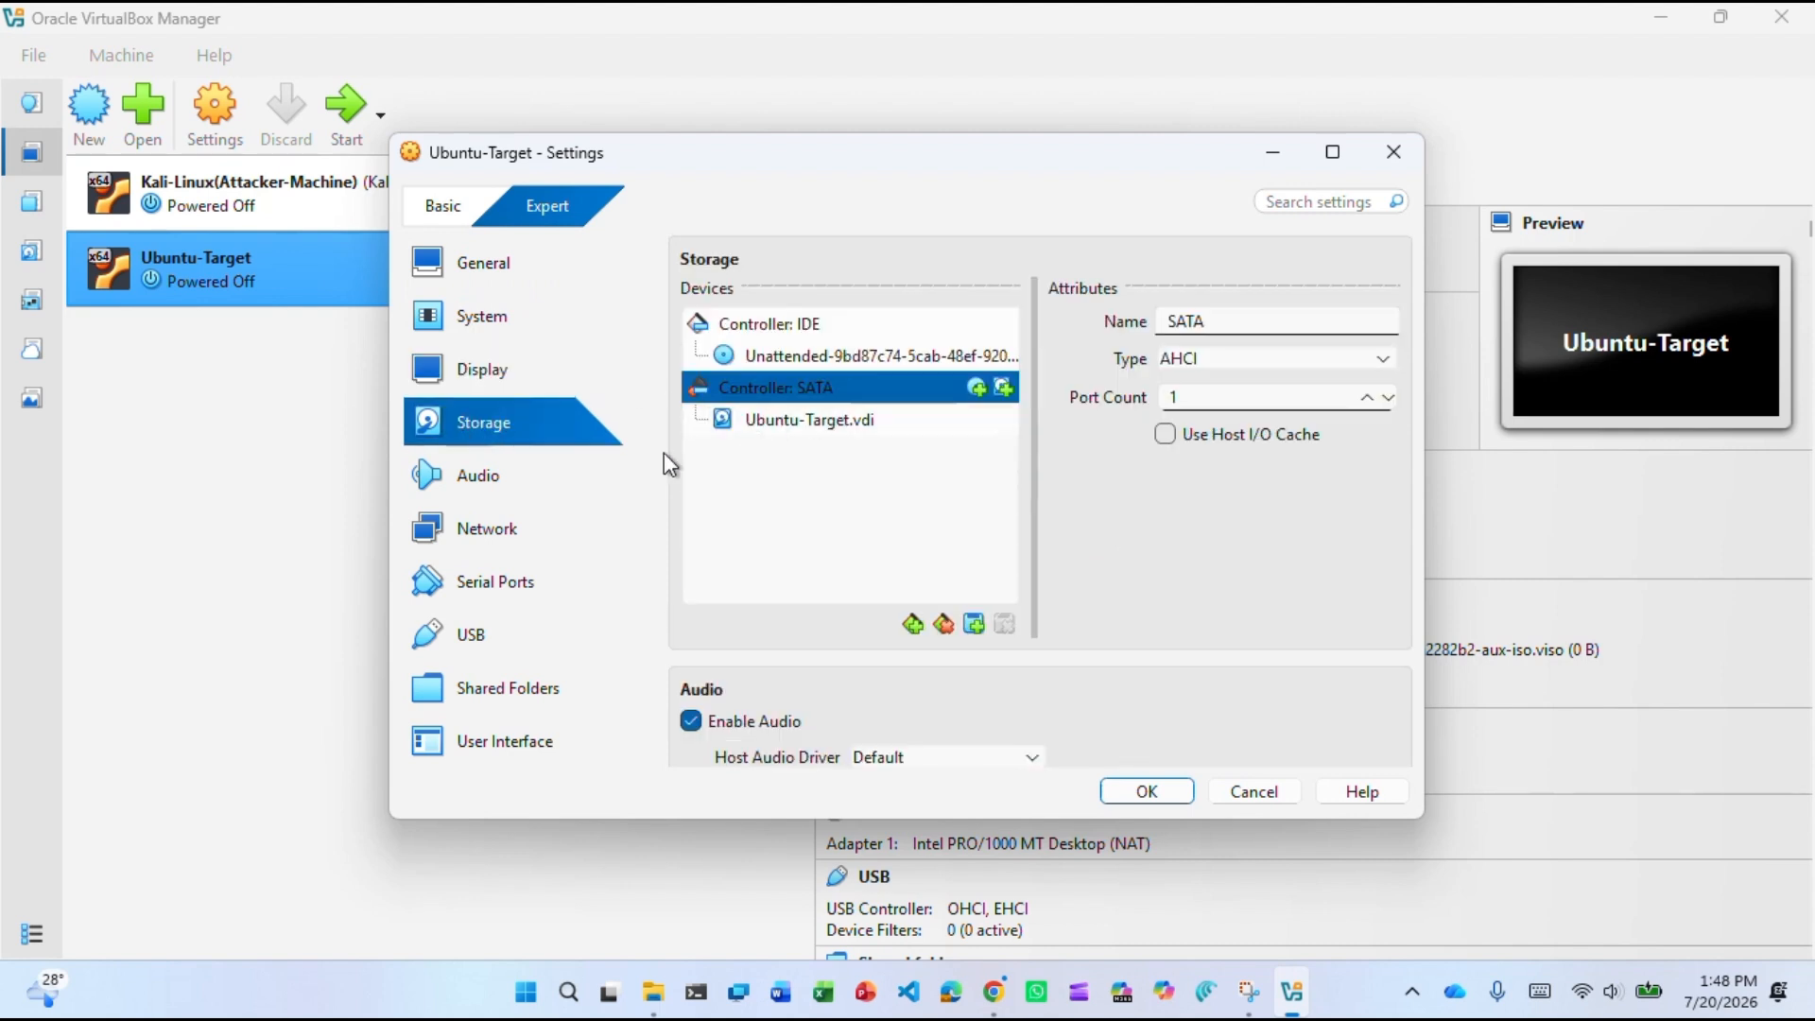
left_click(468, 527)
left_click(830, 295)
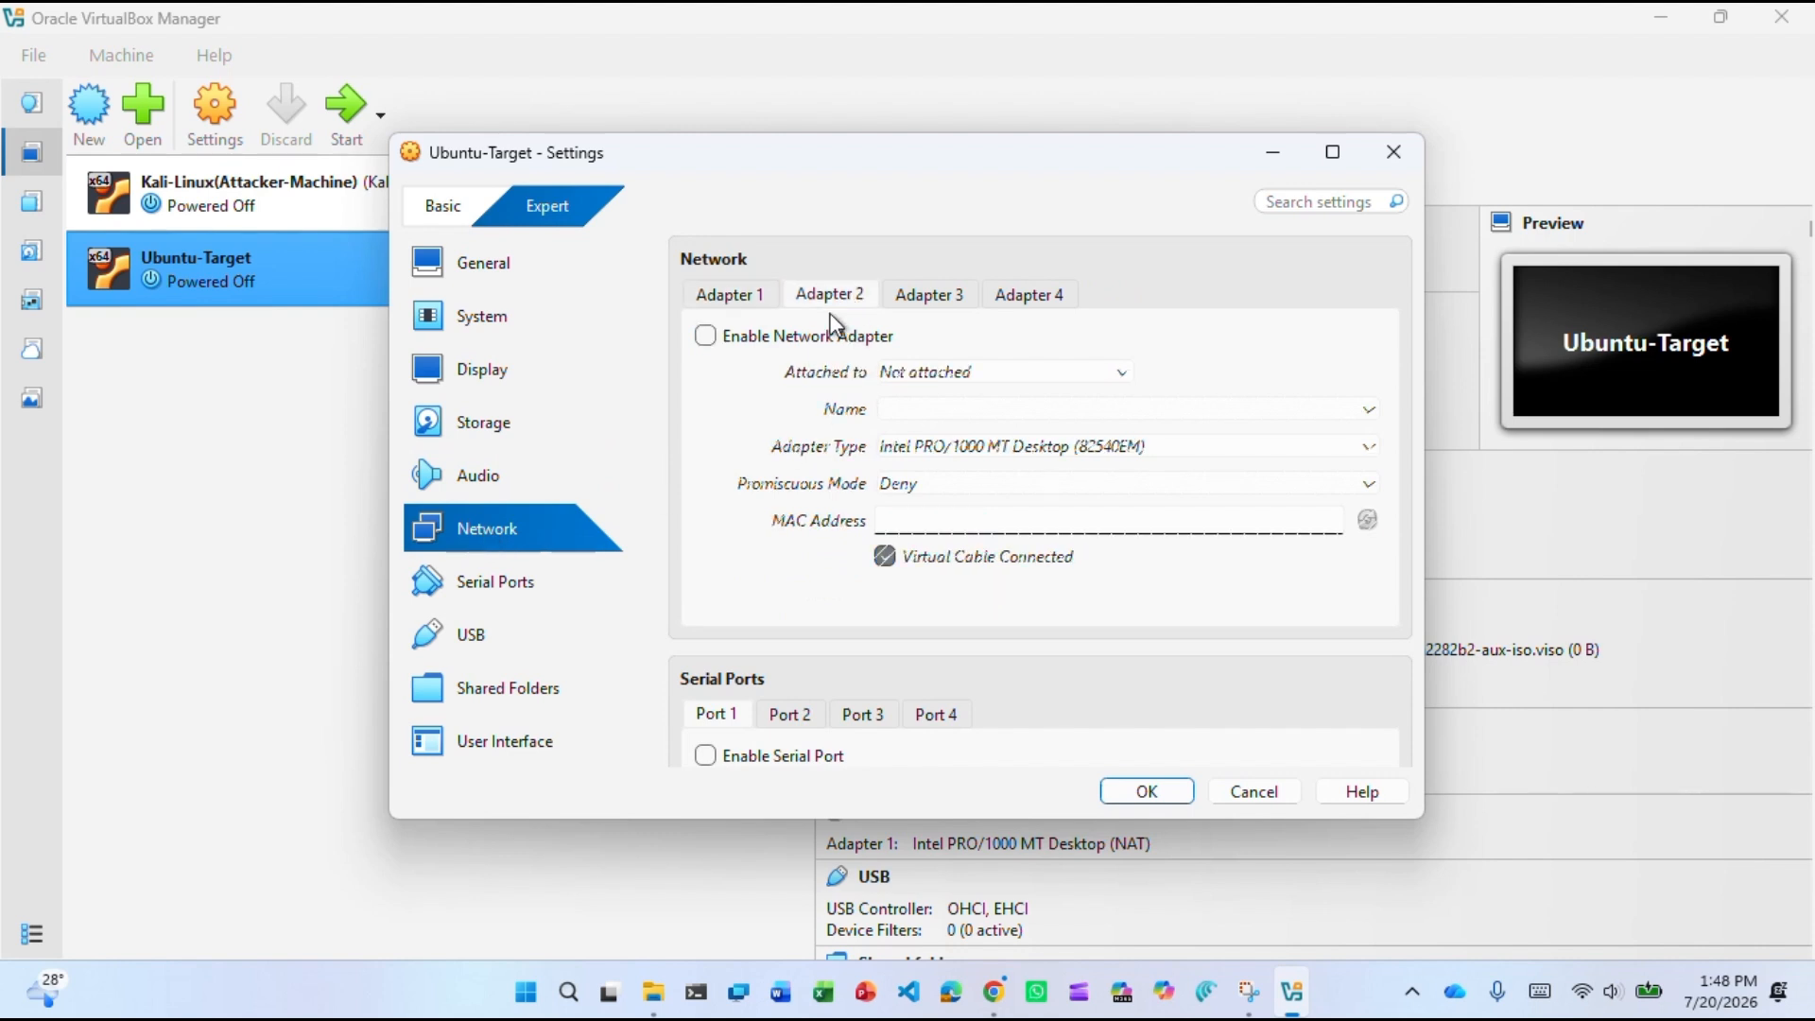
left_click(705, 336)
left_click(729, 299)
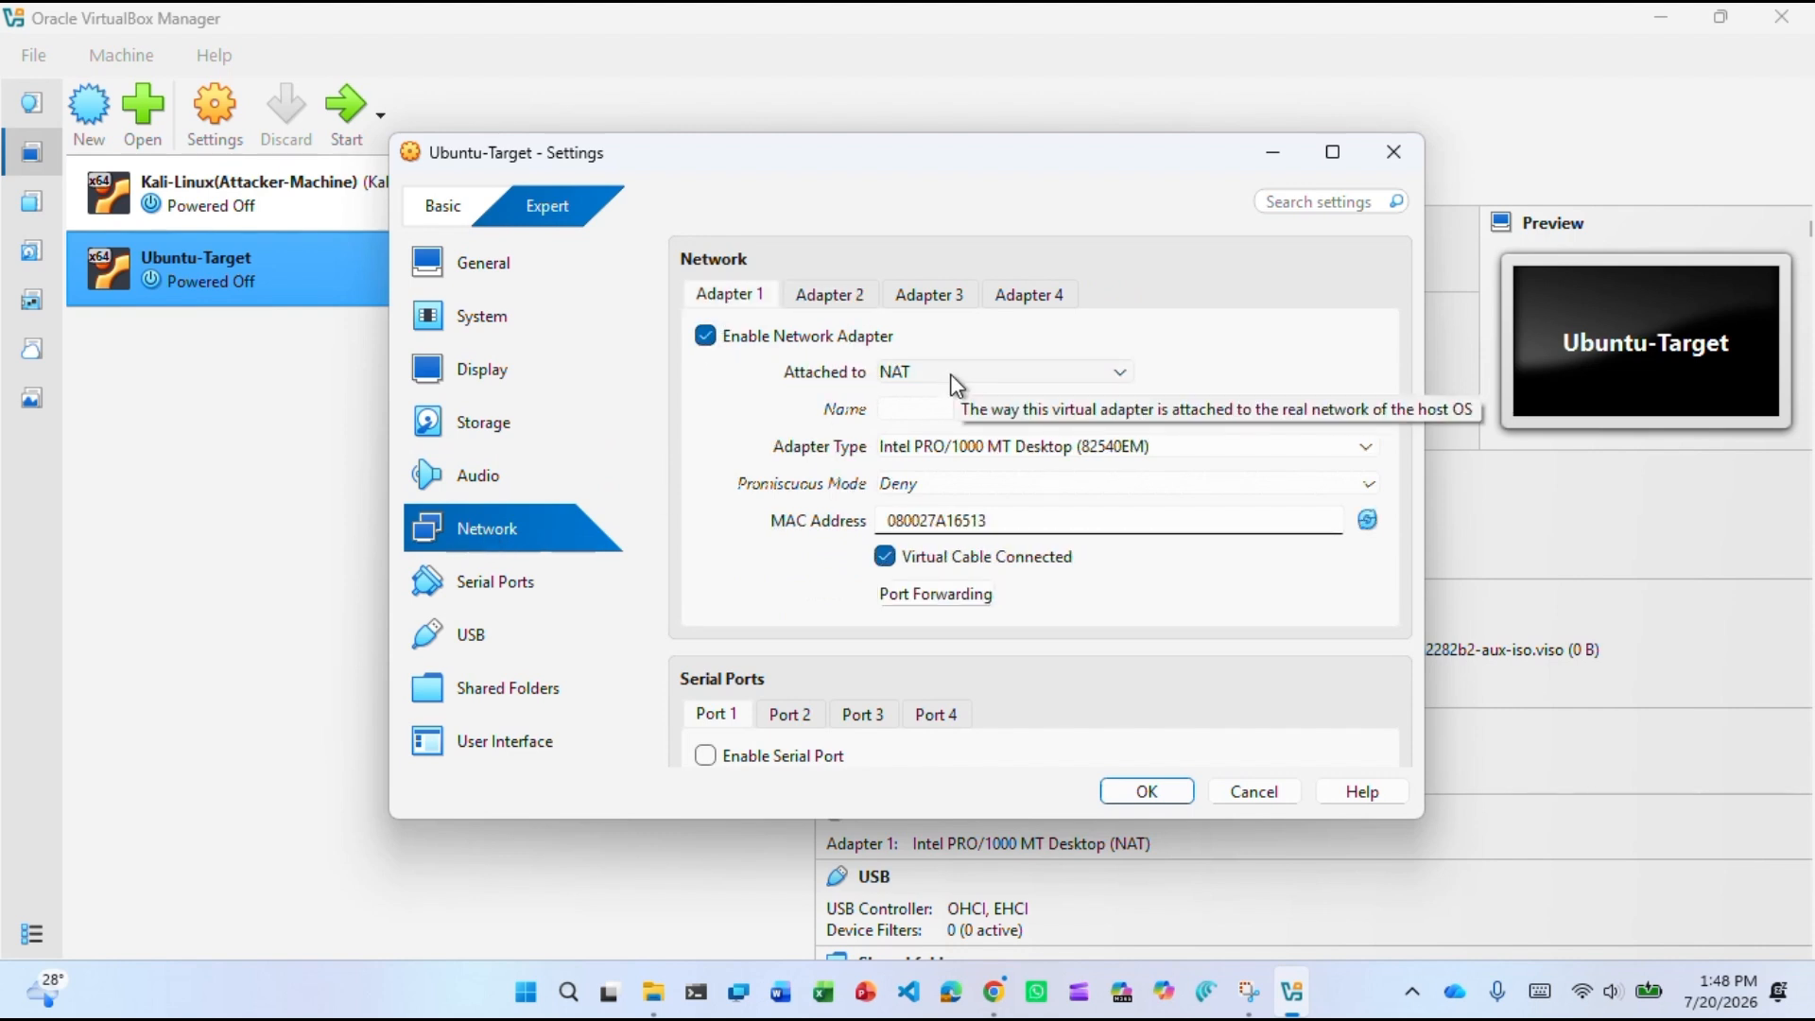
left_click(534, 593)
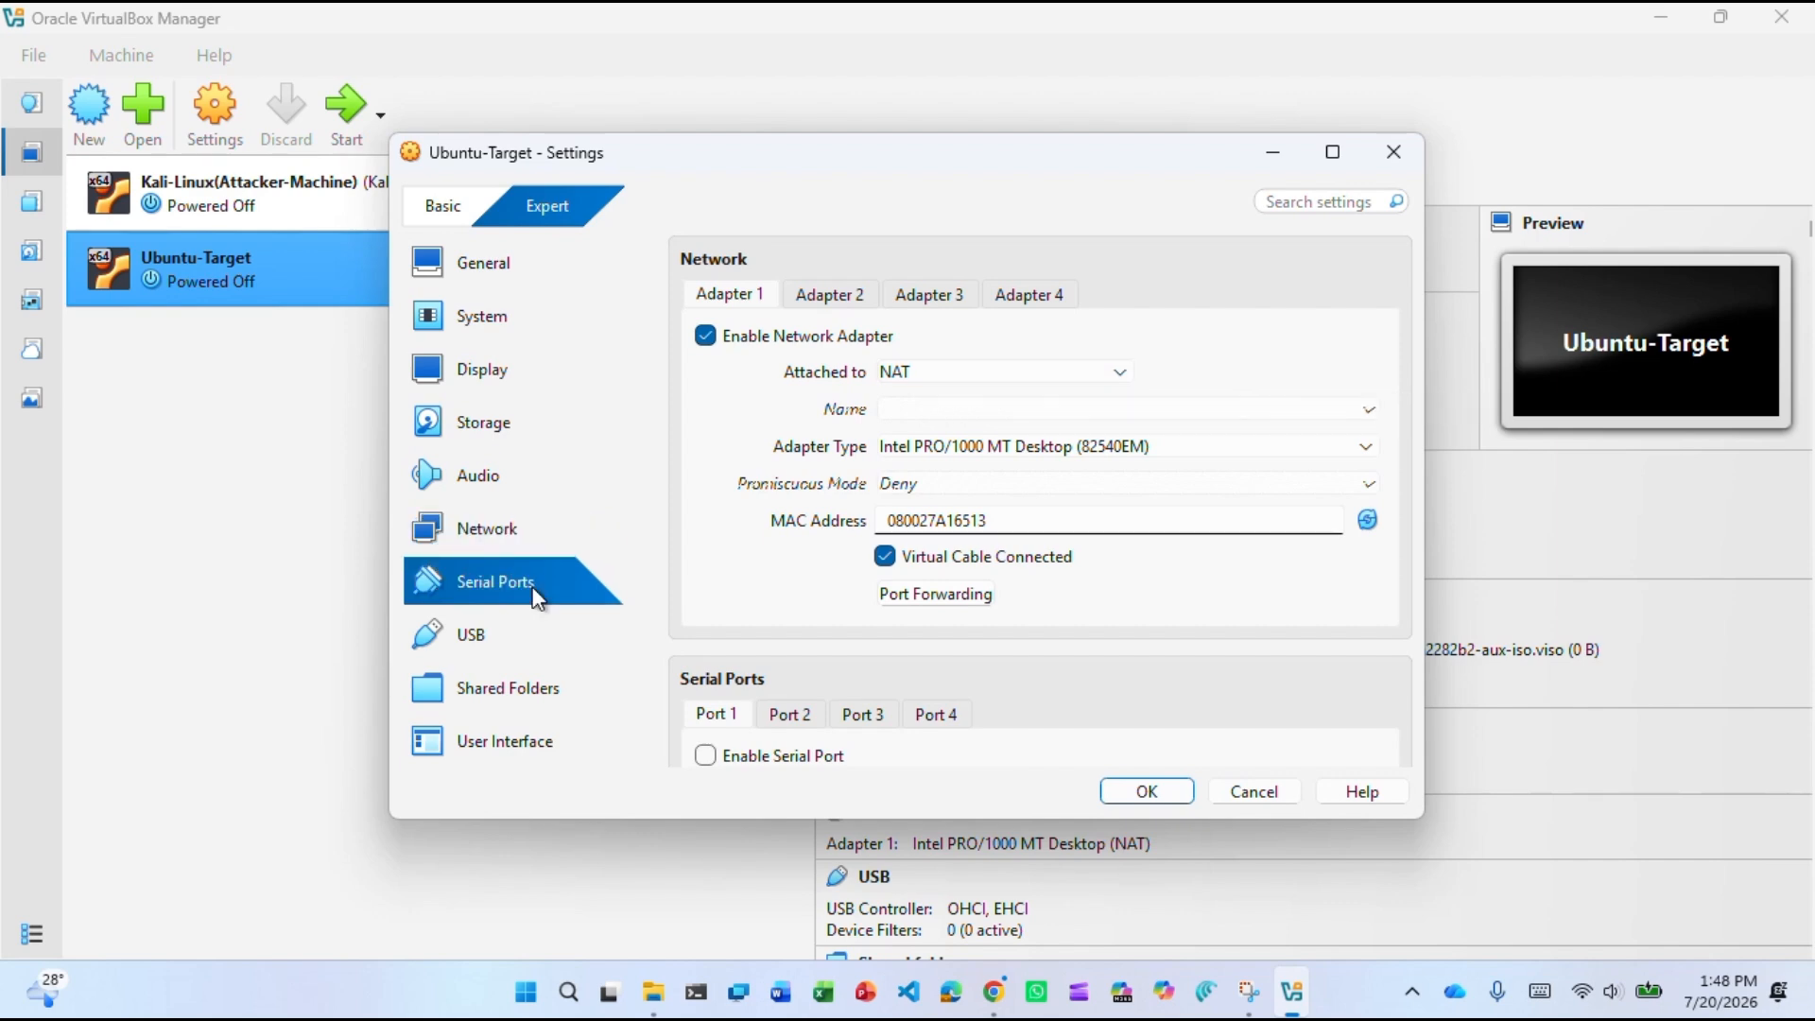
left_click(498, 635)
left_click(1152, 792)
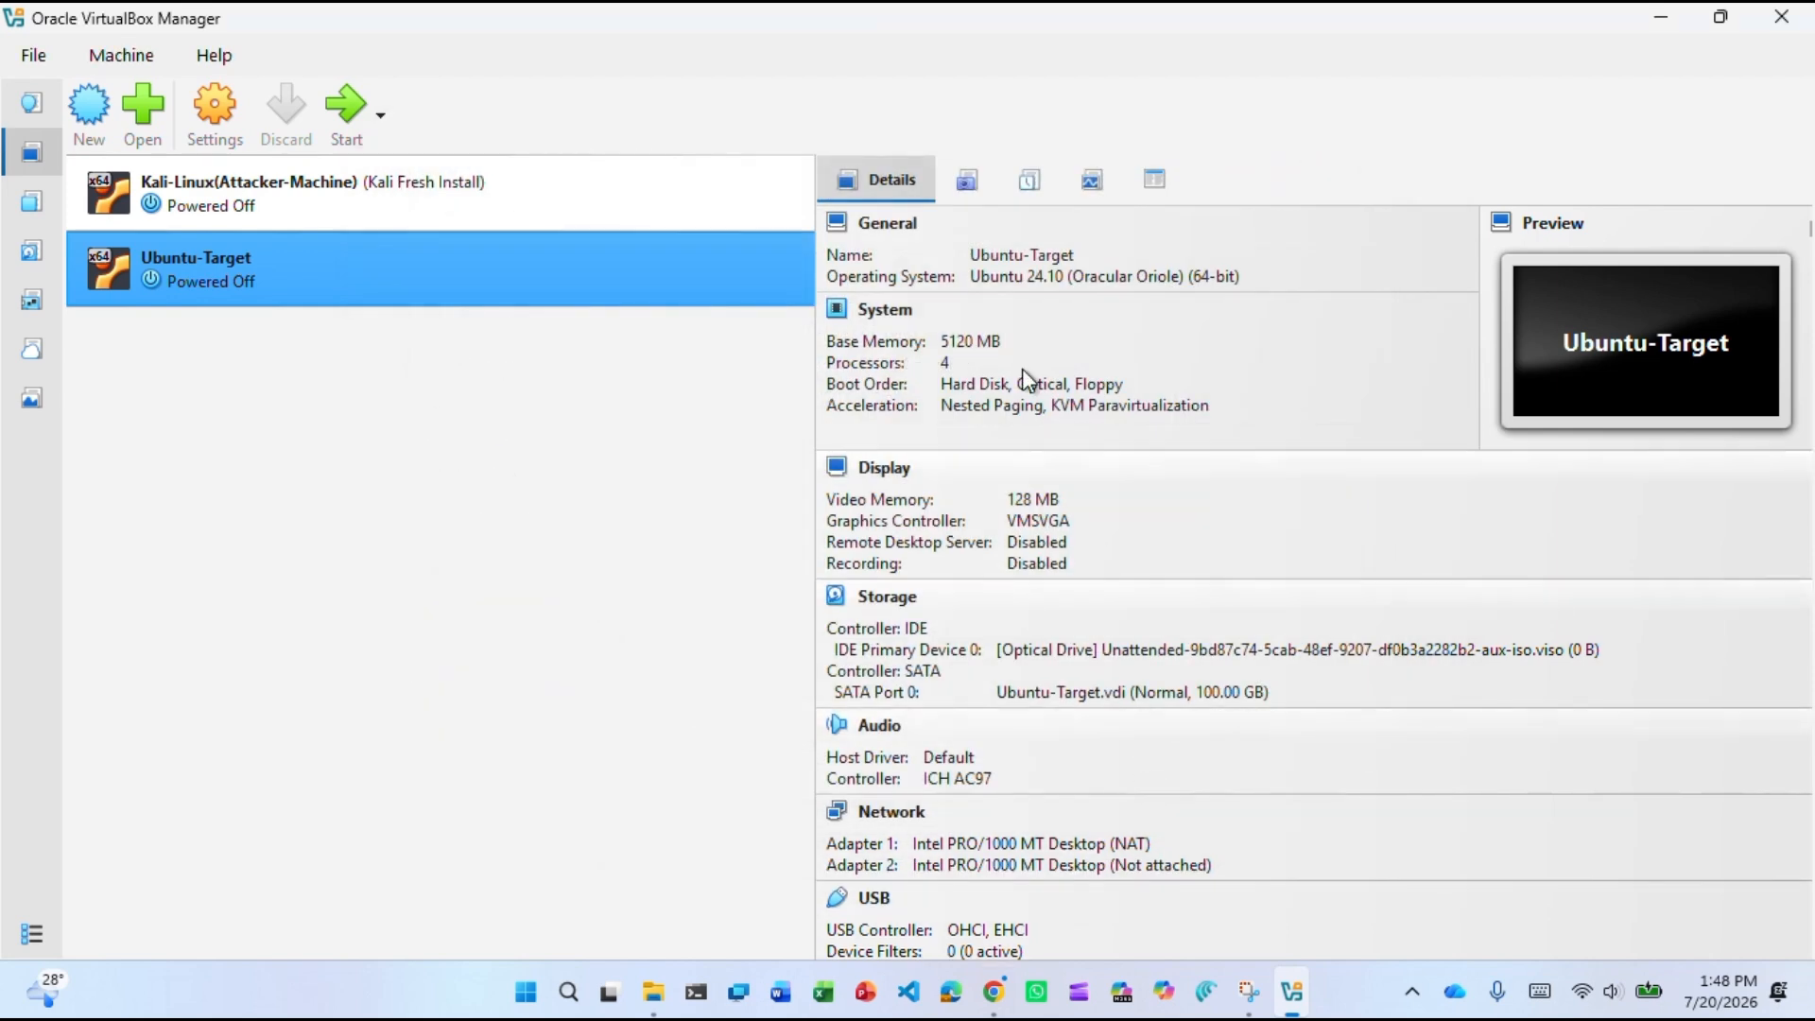
Start Ubuntu-Target and bring its window forward showing the GRUB boot menu.
left_click(344, 107)
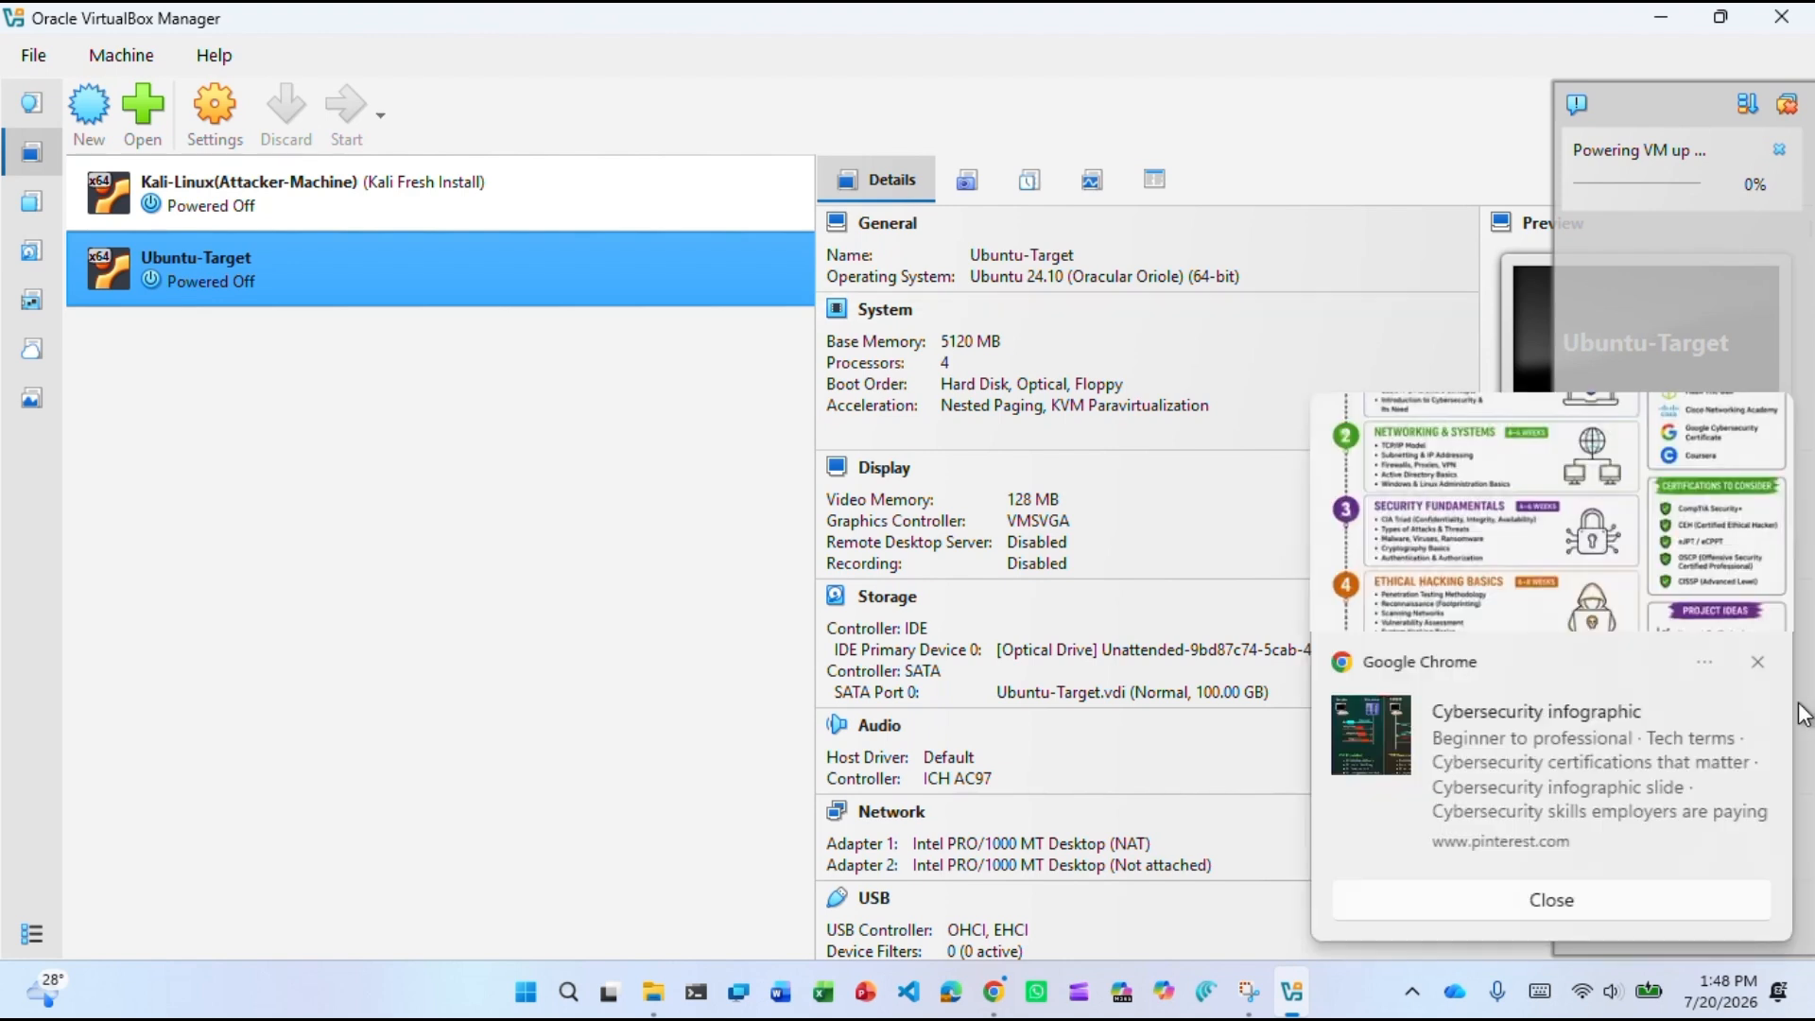
left_click(1758, 660)
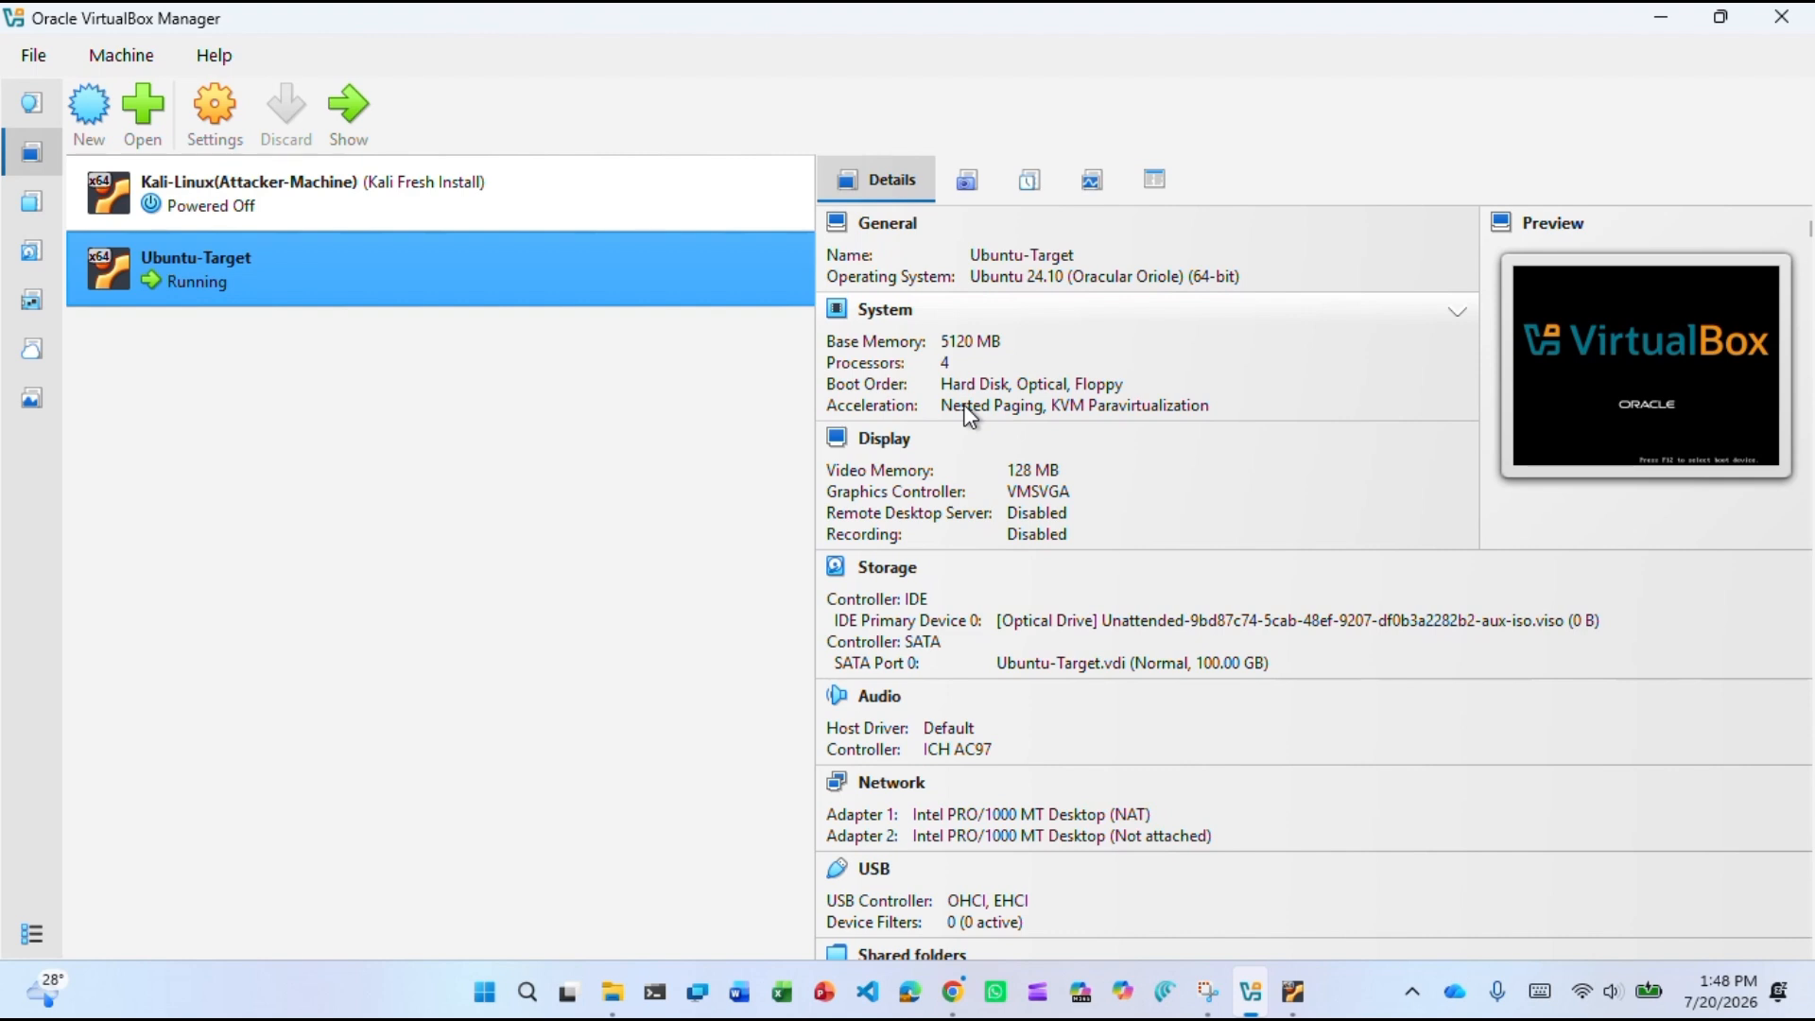
left_click(1293, 991)
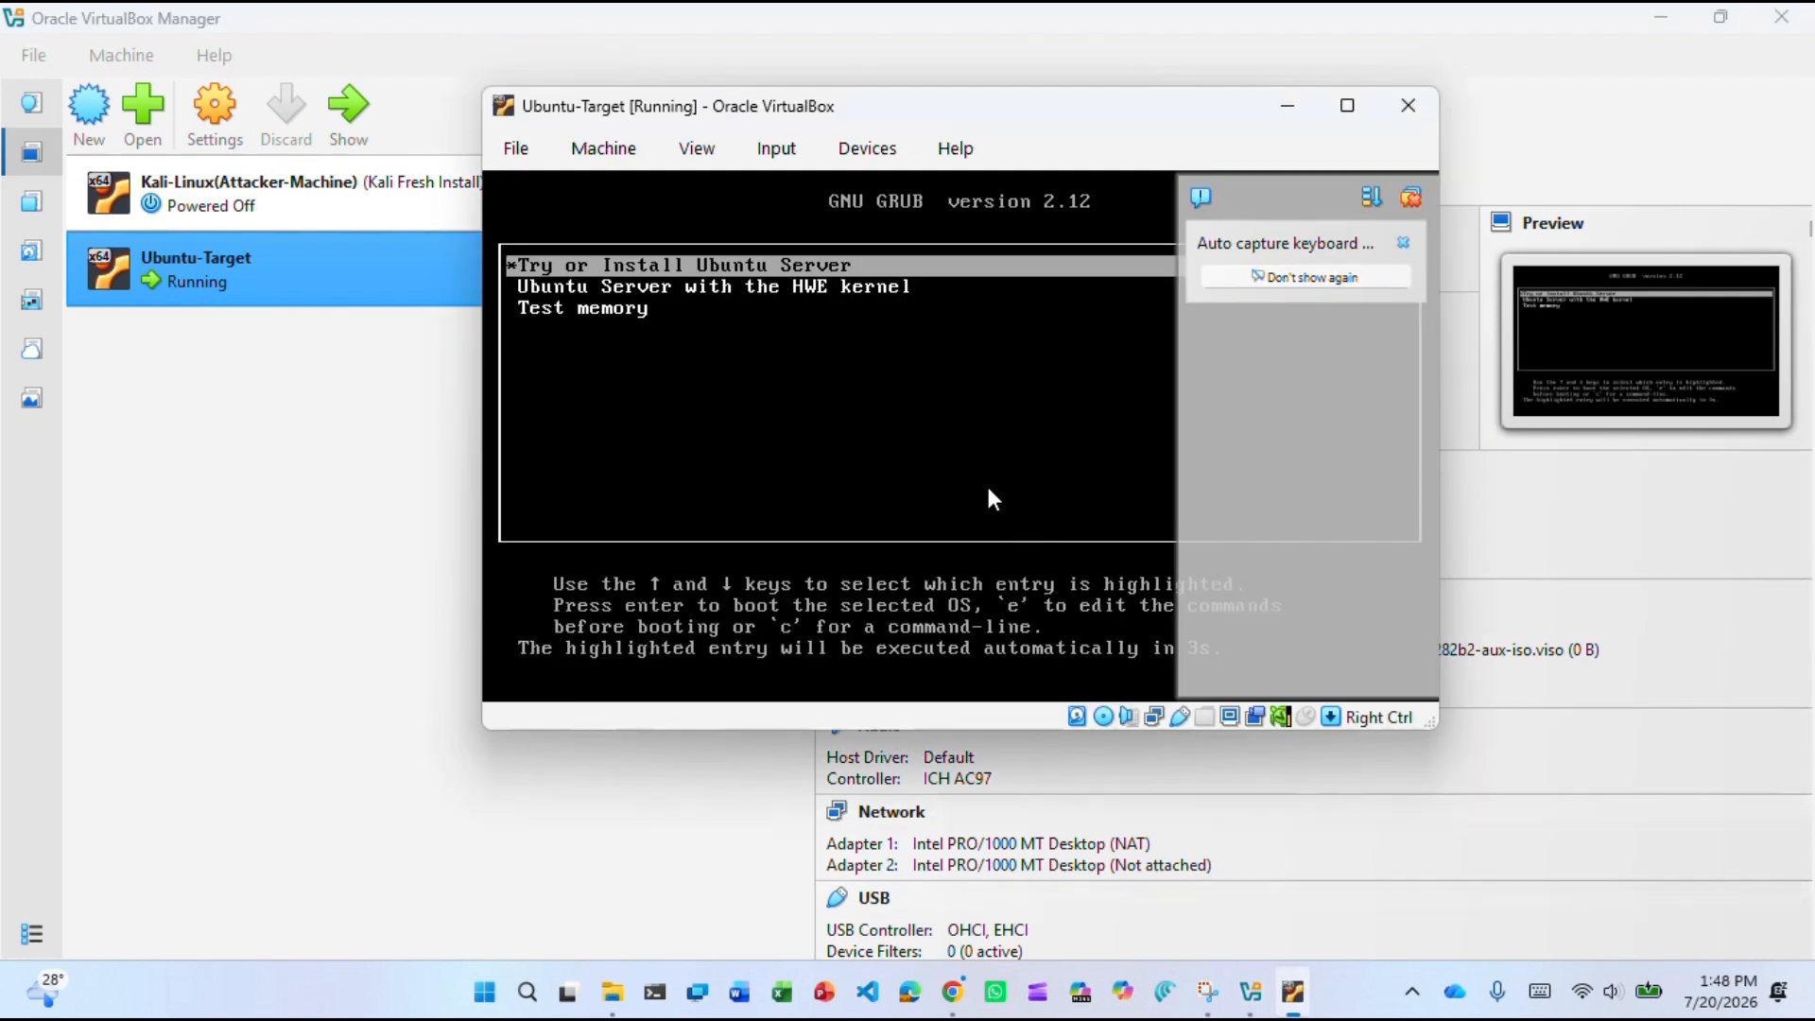
Boot Try or Install Ubuntu Server from GRUB and dismiss the keyboard and mouse notices.
key("Return")
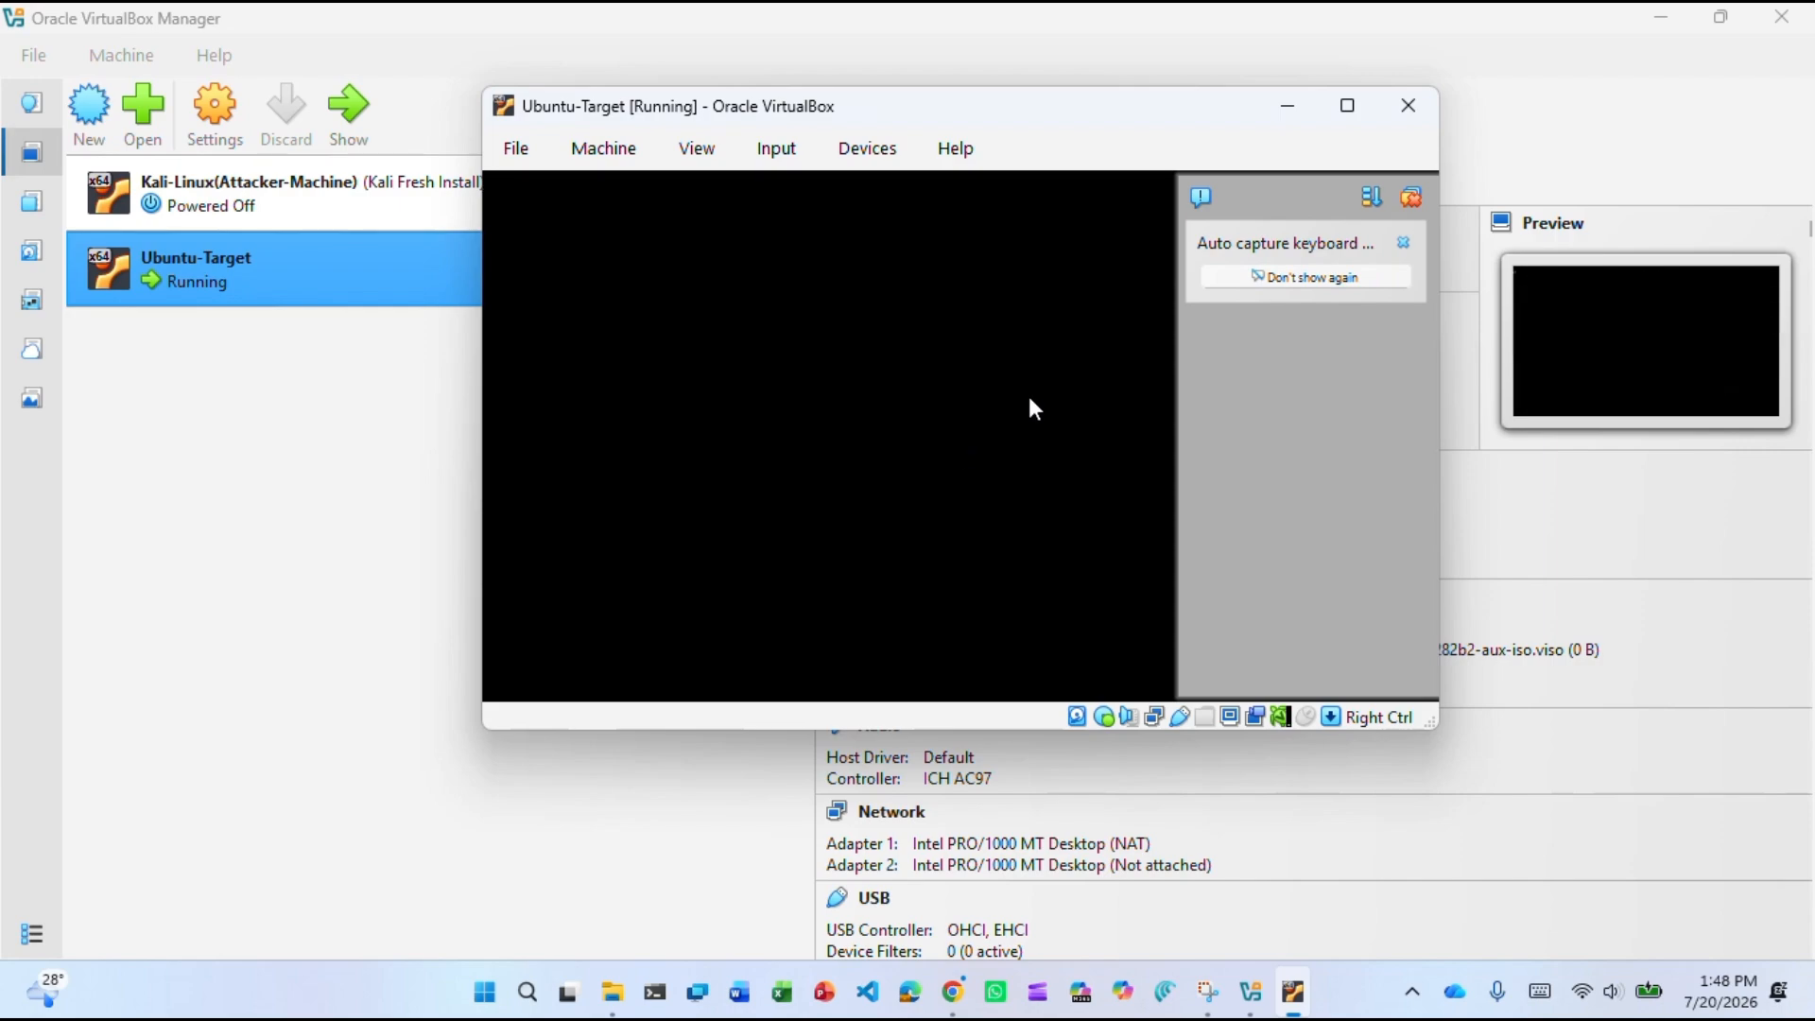
left_click(1408, 197)
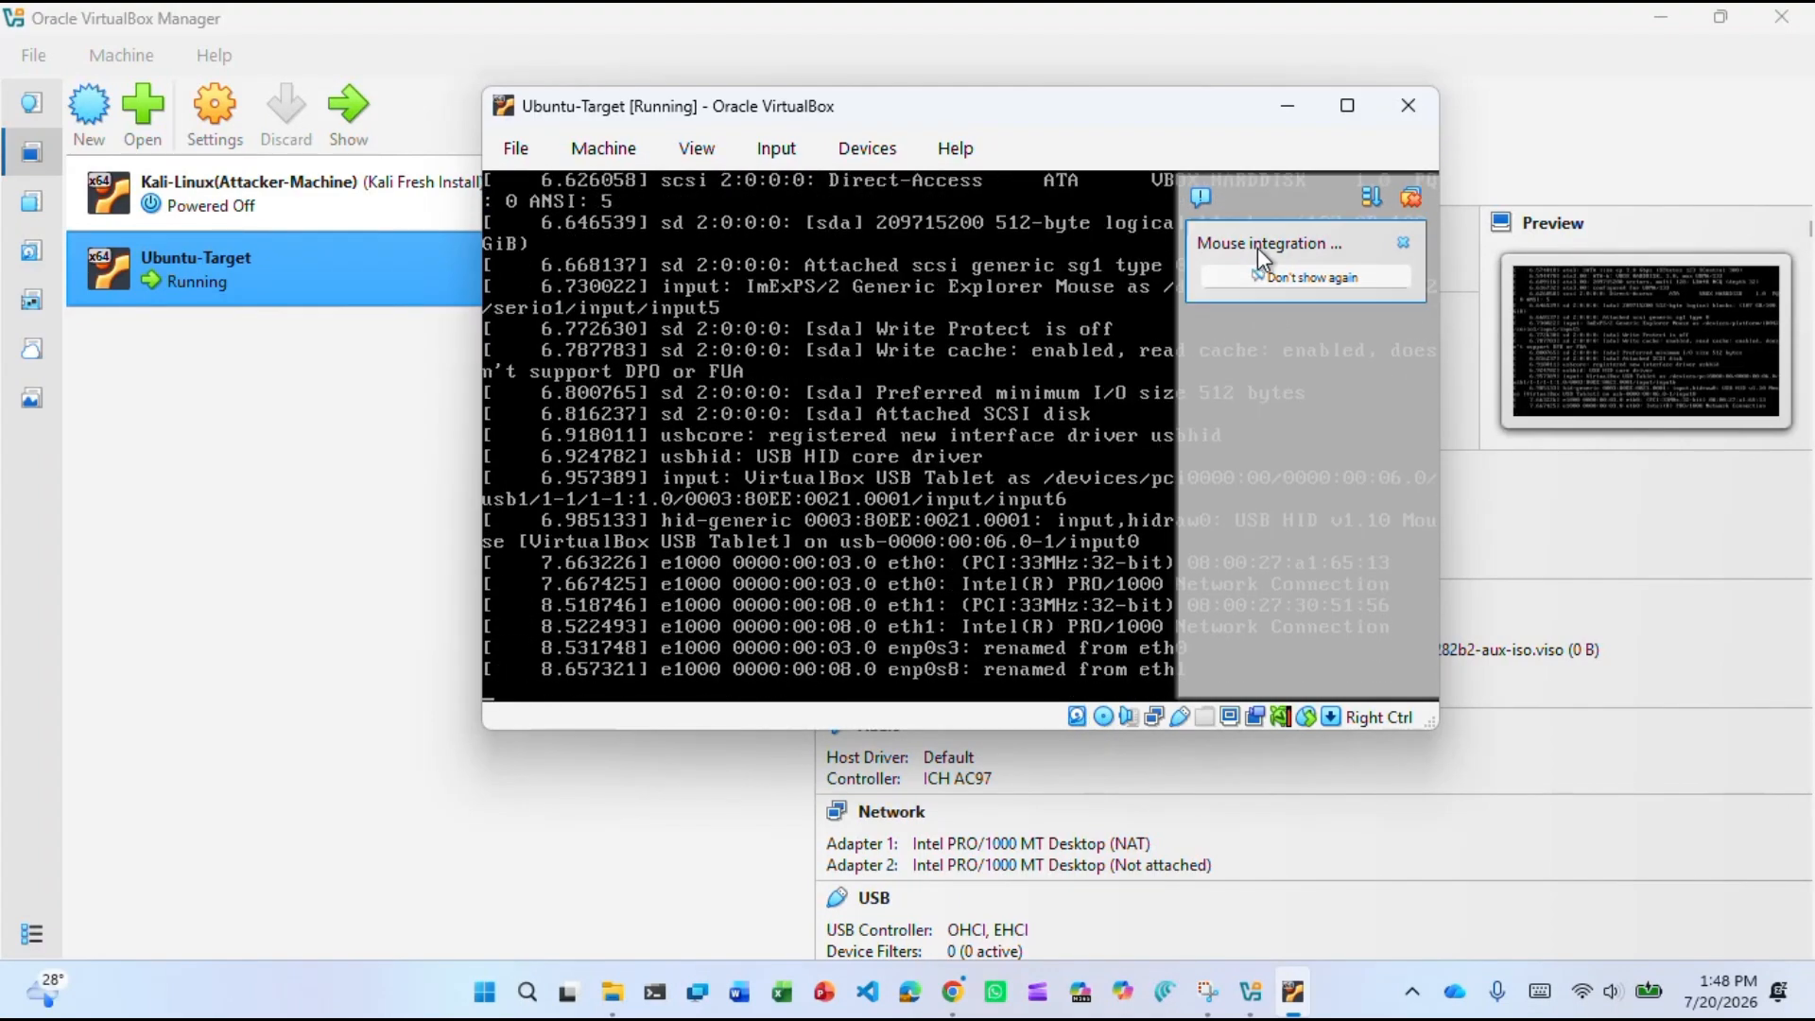
left_click(1407, 240)
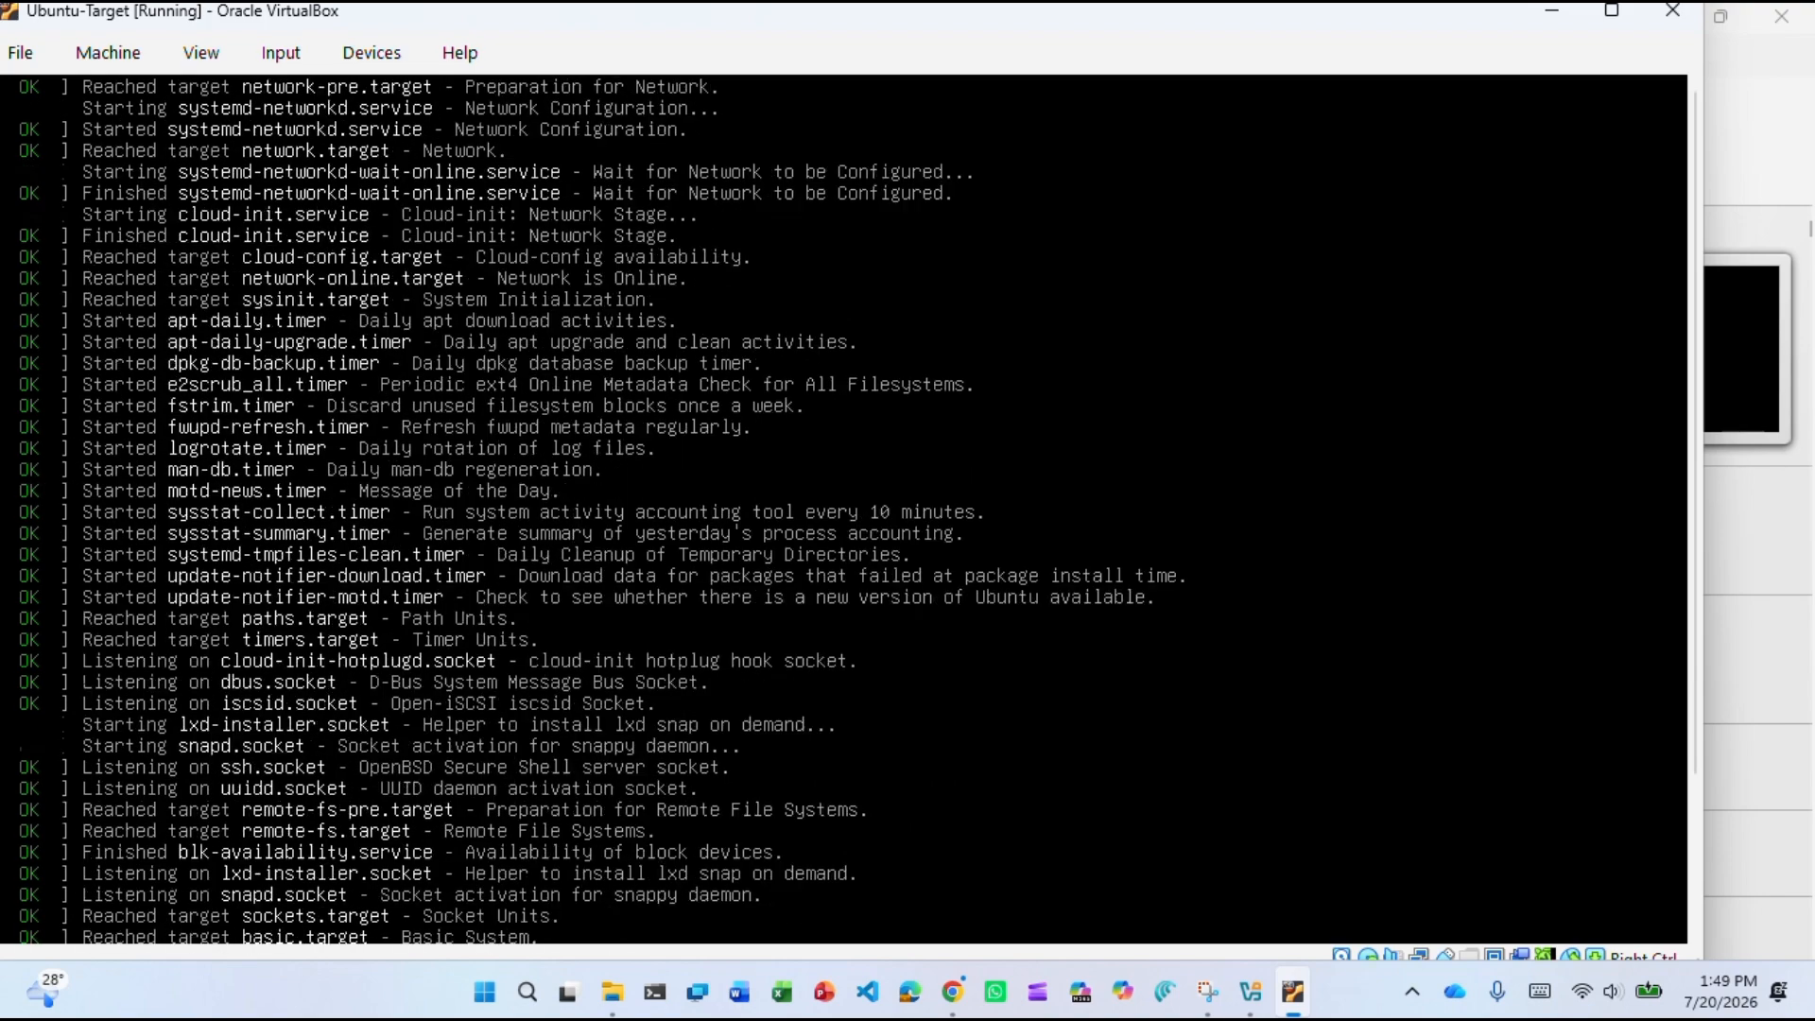
Maximize the Ubuntu-Target window while the unattended autoinstall runs.
left_click(1618, 16)
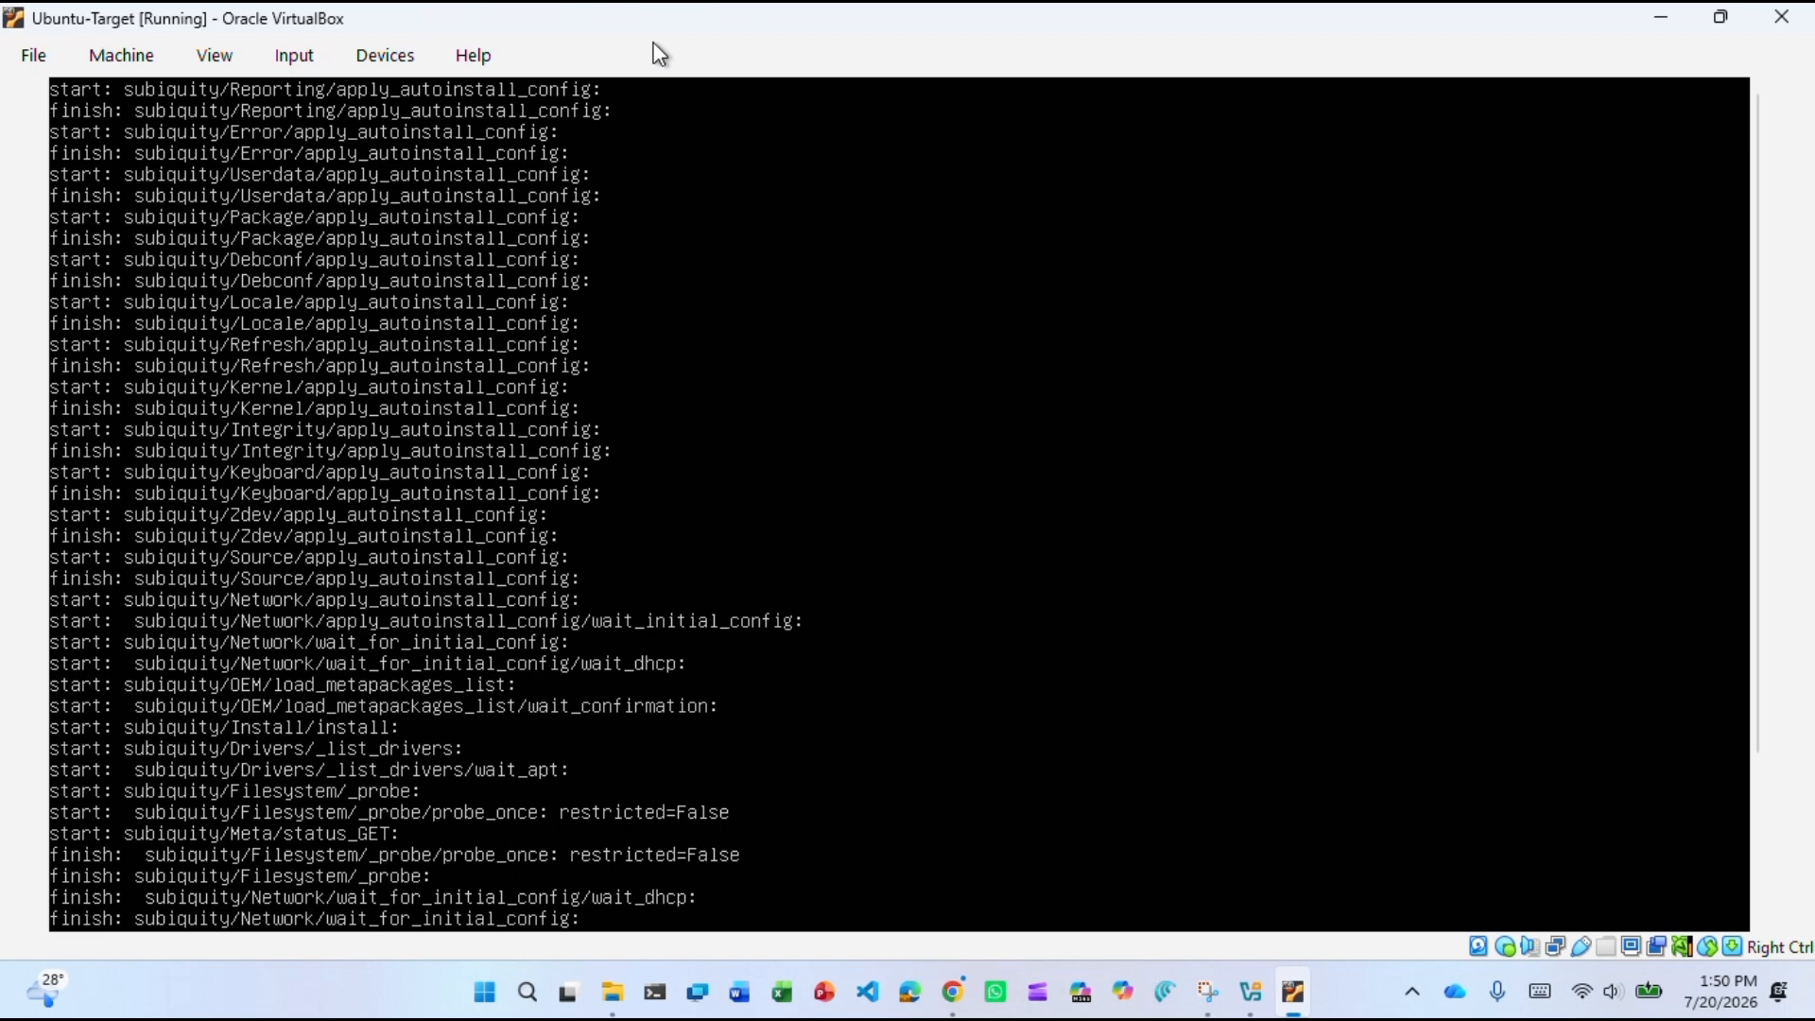
left_click(761, 46)
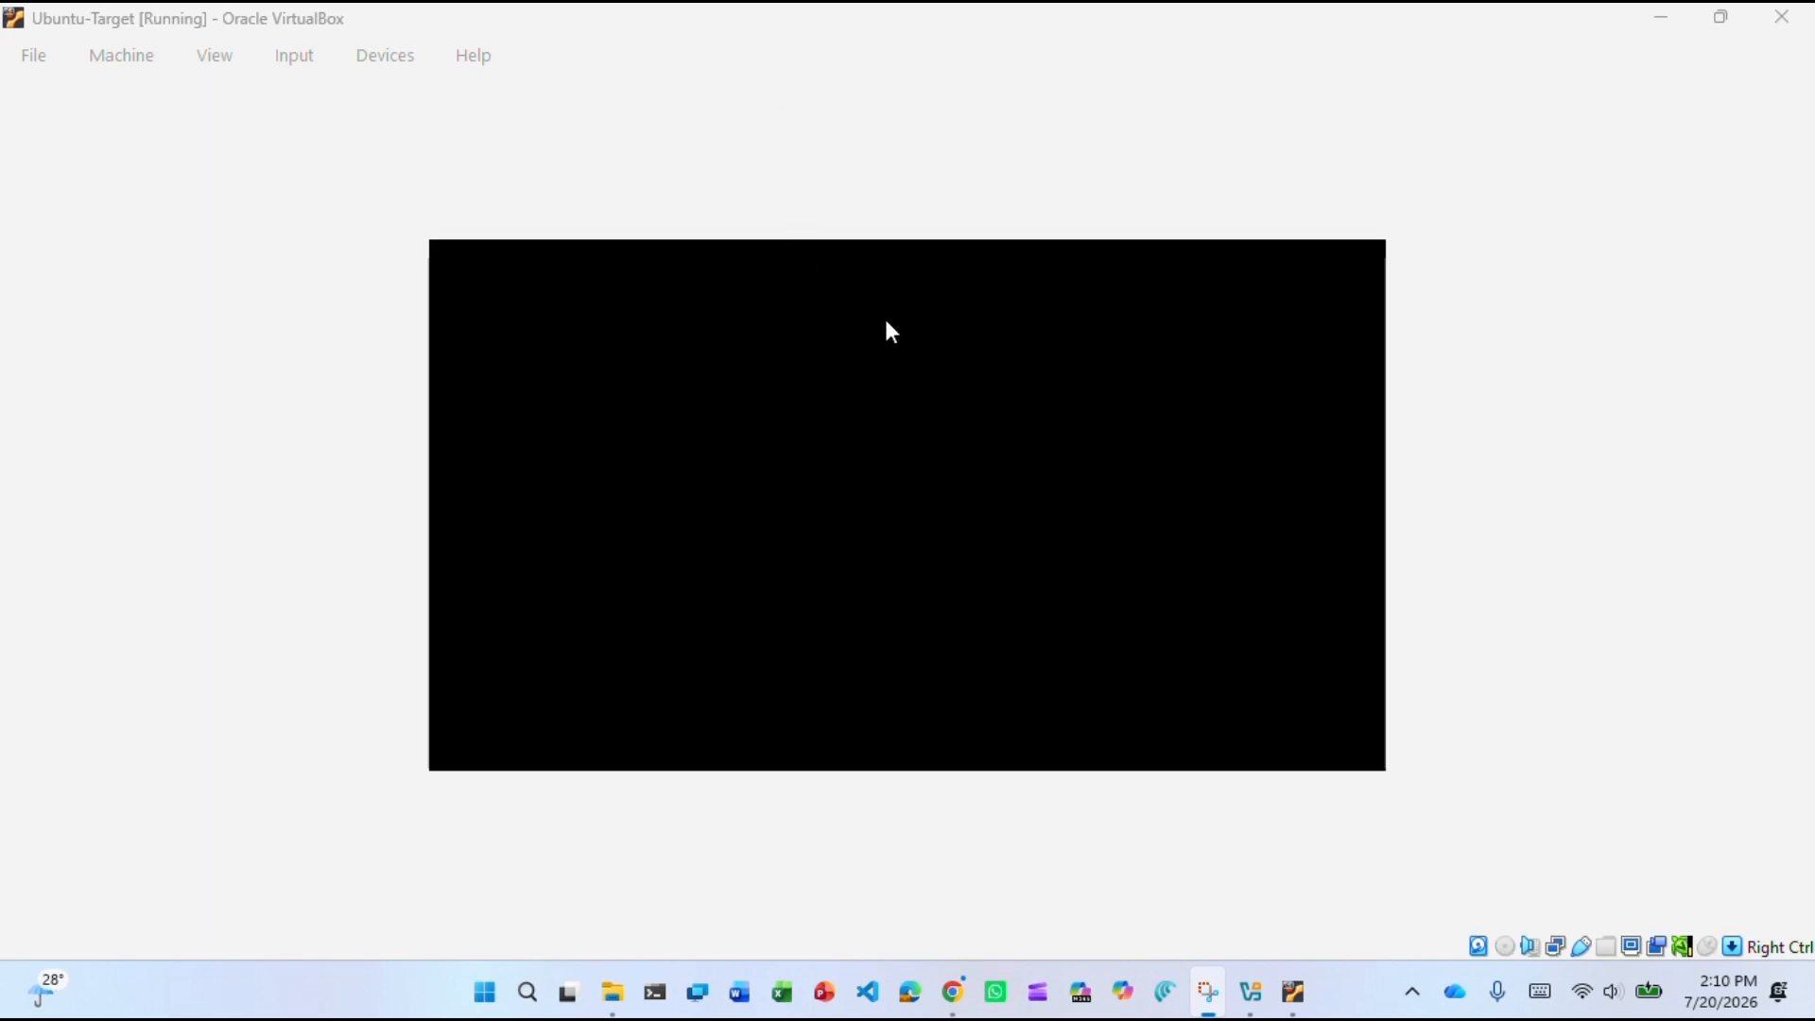
Refocus the VM display and dismiss the mouse capture notice without capturing.
left_click(886, 321)
left_click(886, 321)
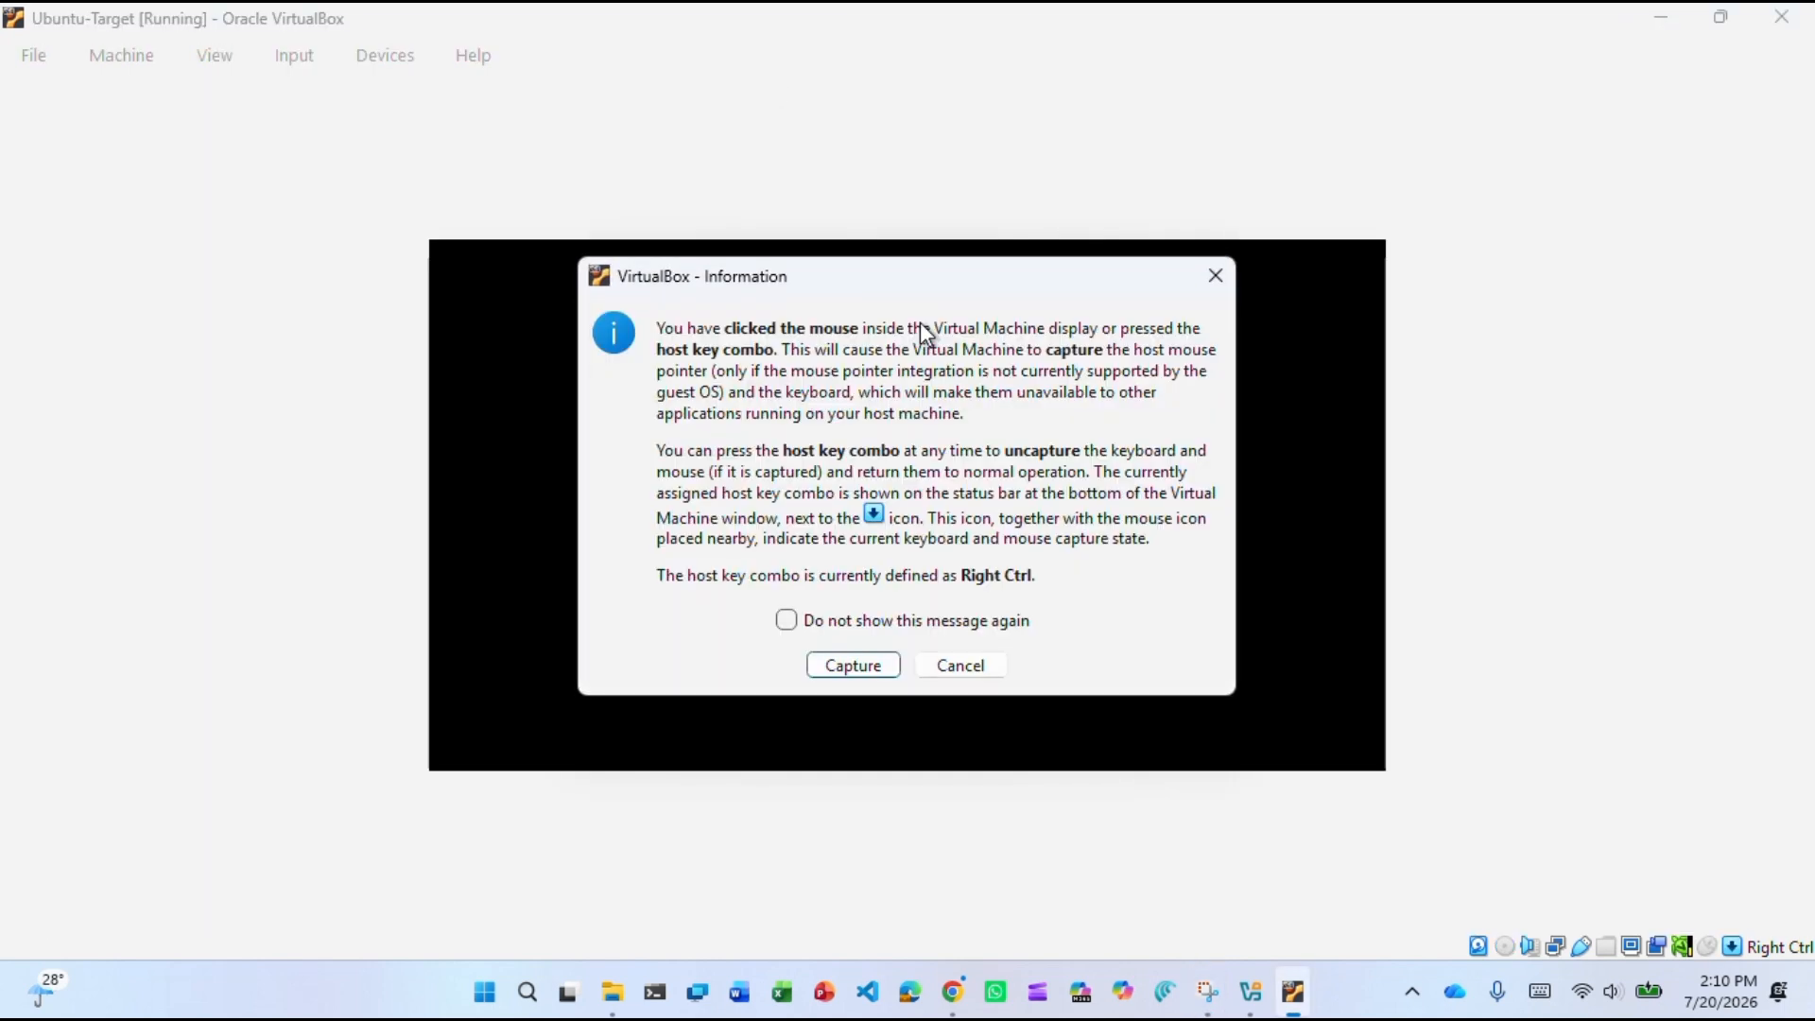
left_click(1210, 277)
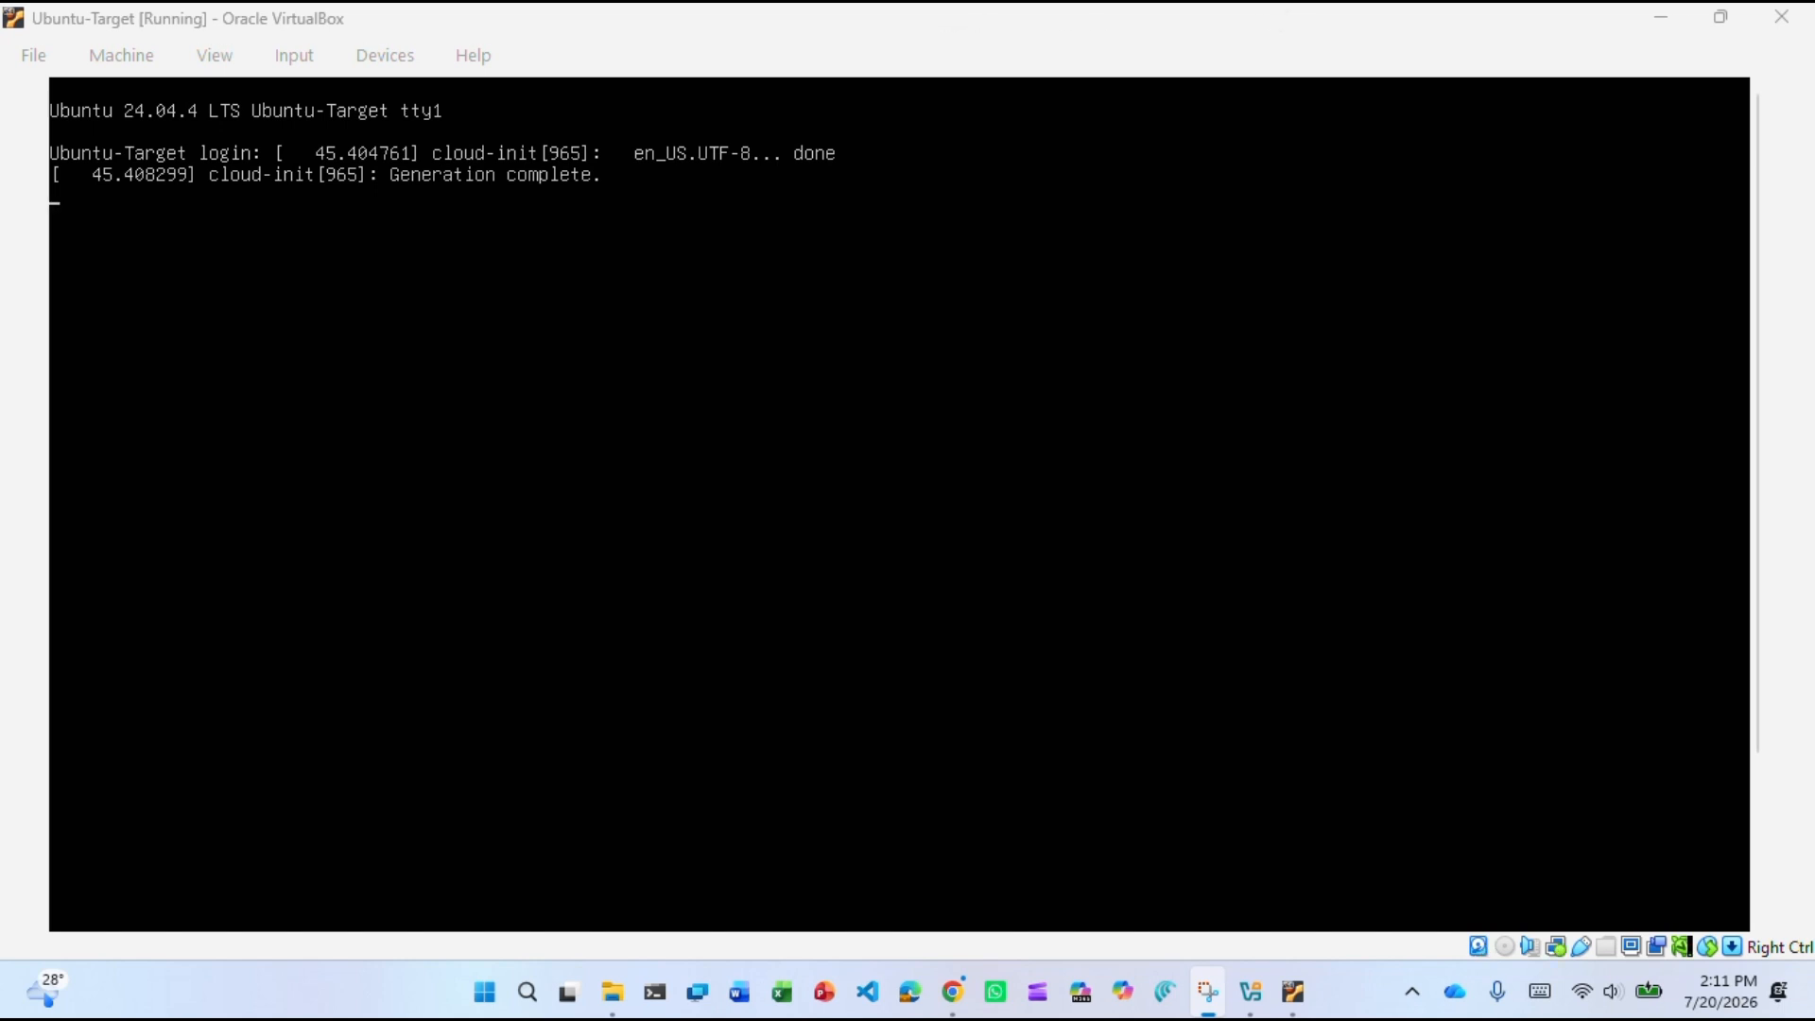
Log in at the tty1 console with the user's username and password, cancelling the Scale-mode prompt.
key("Return")
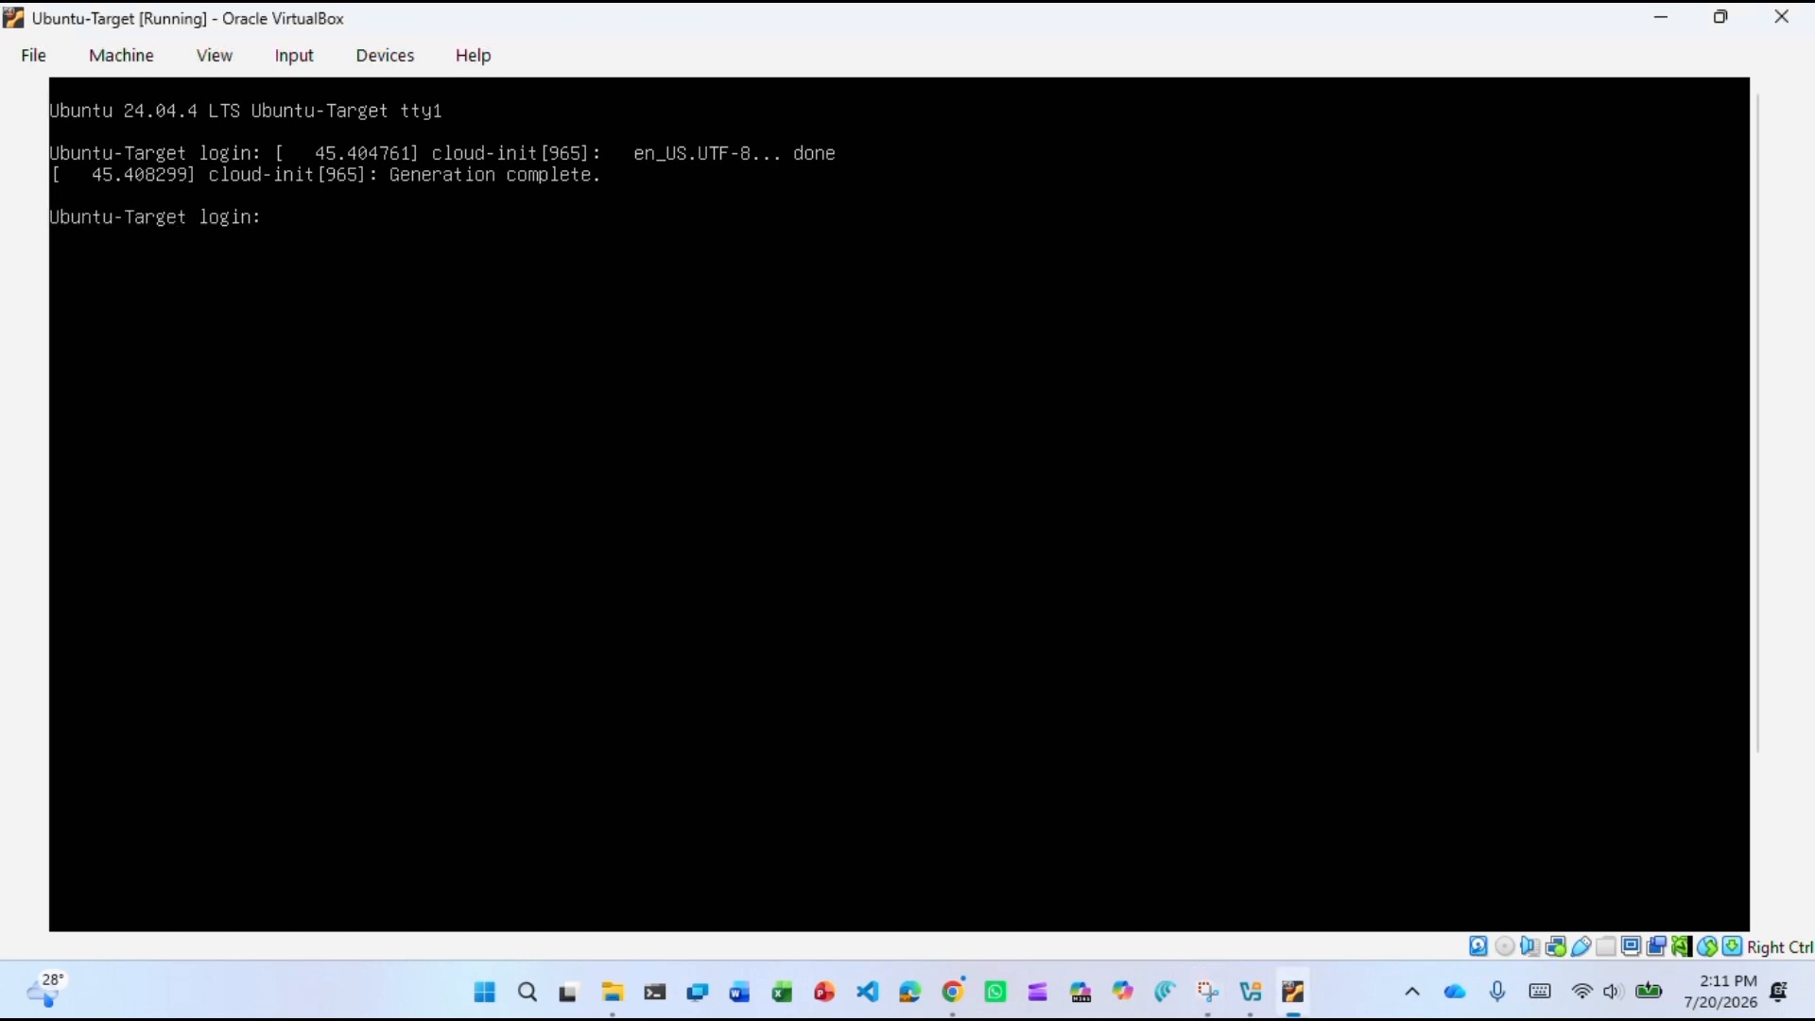
key("Return")
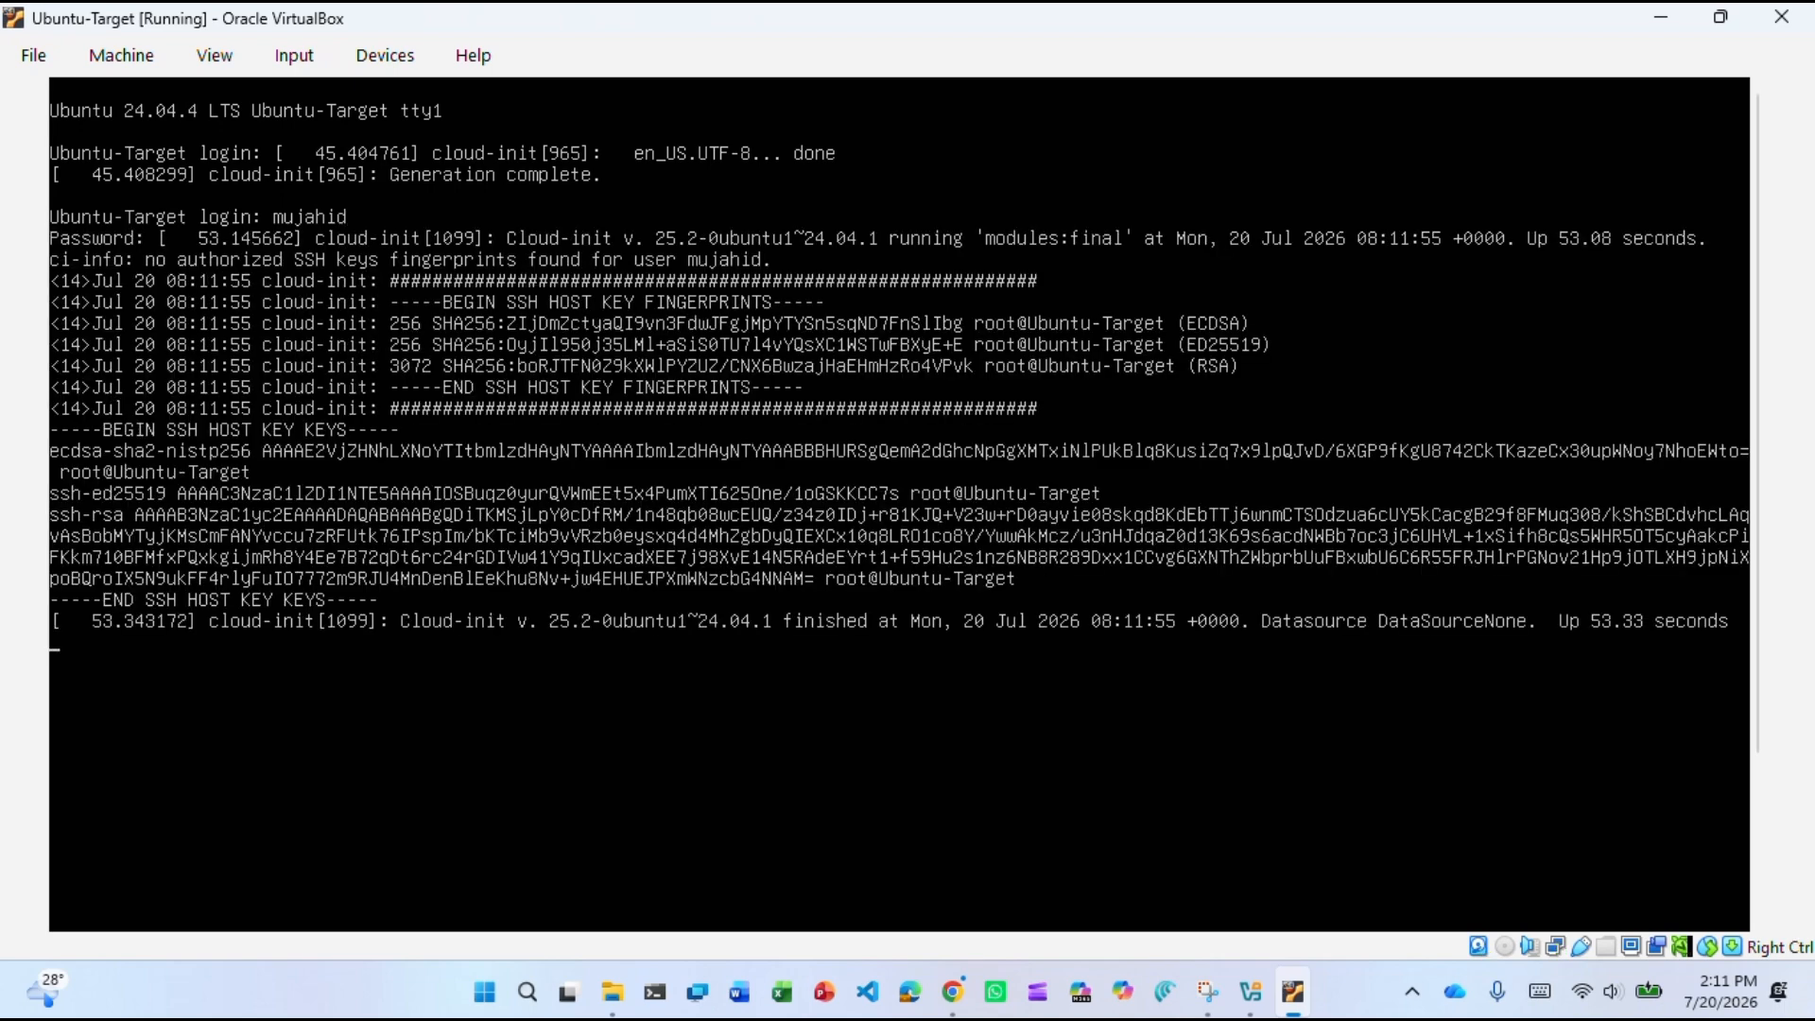
key("Control_R+c")
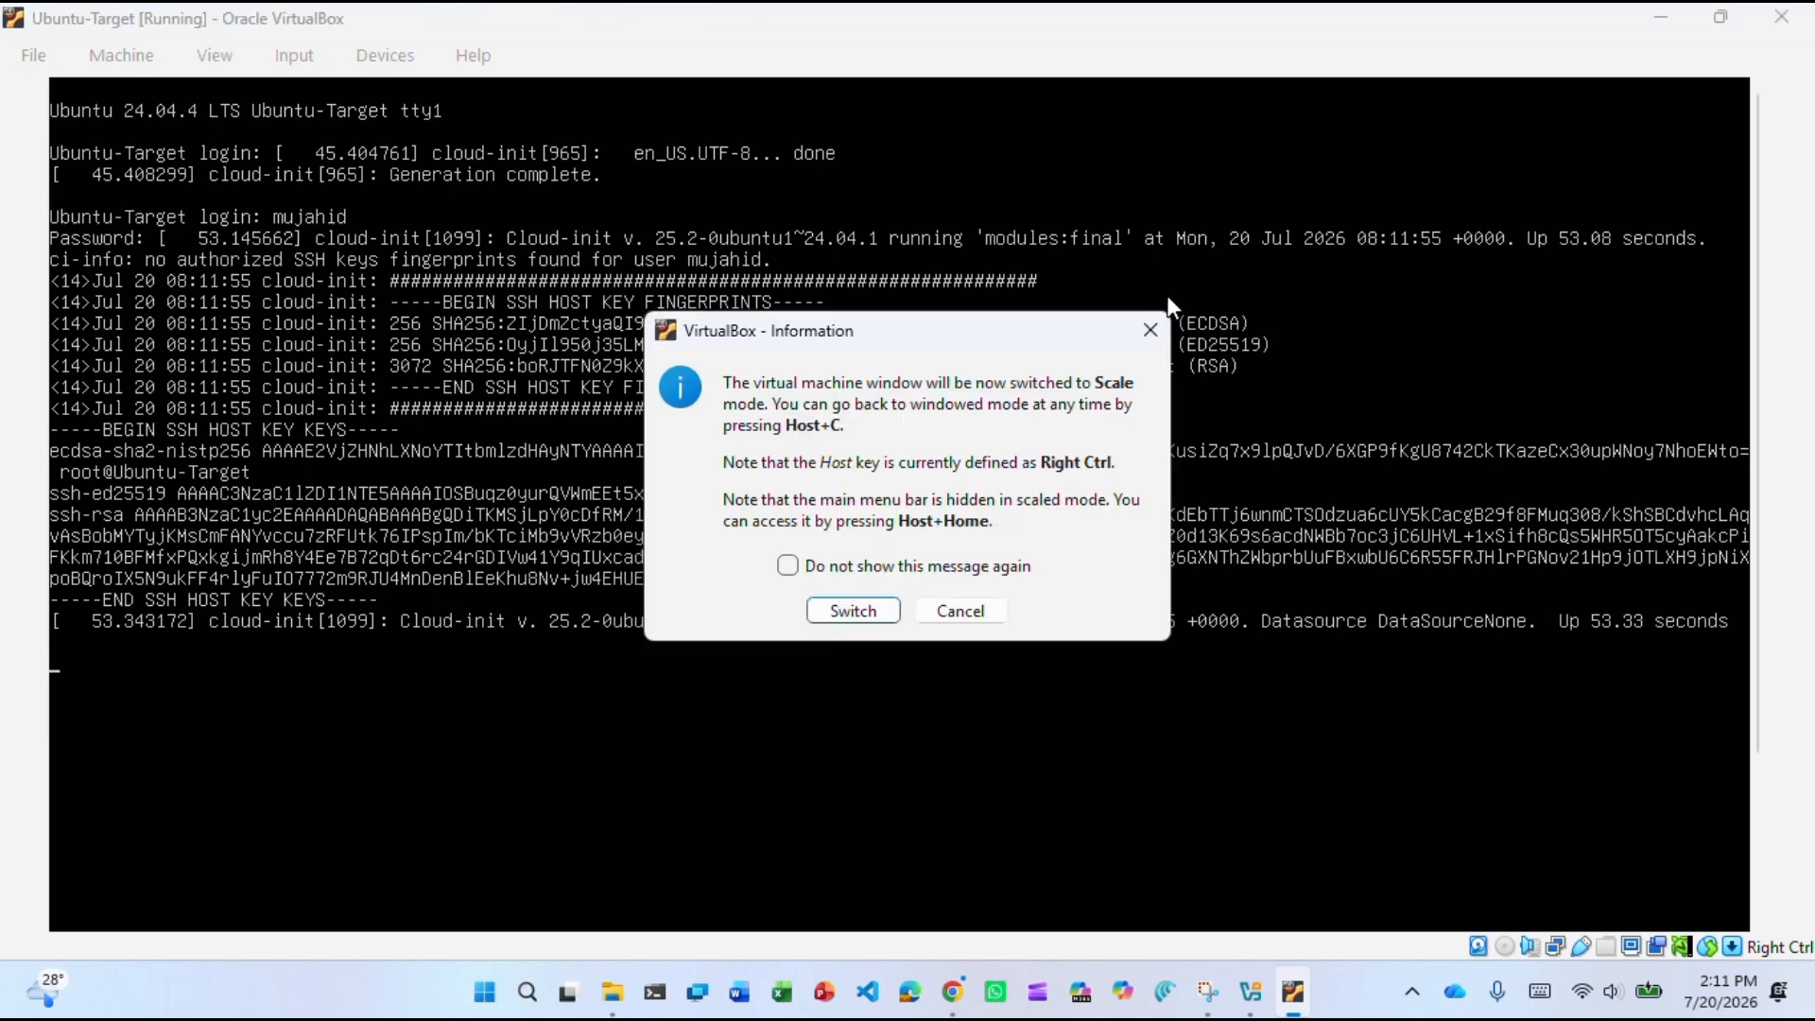
key("Escape")
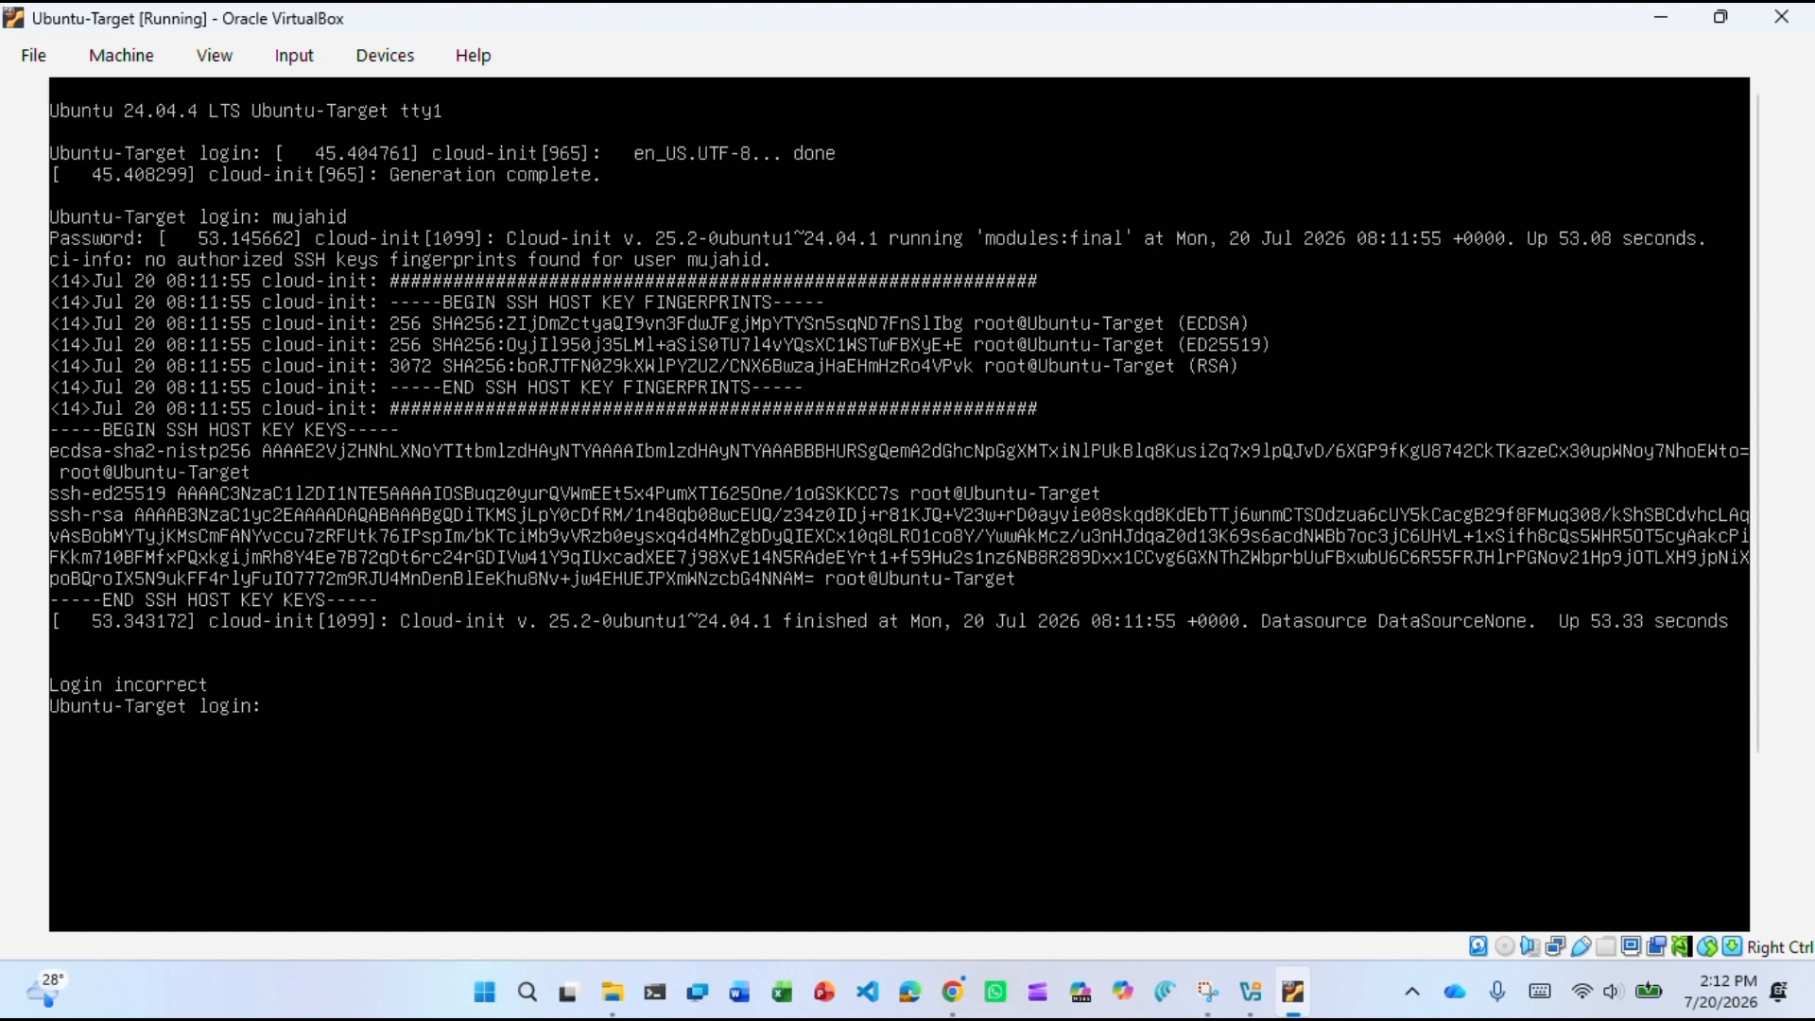
key("Return")
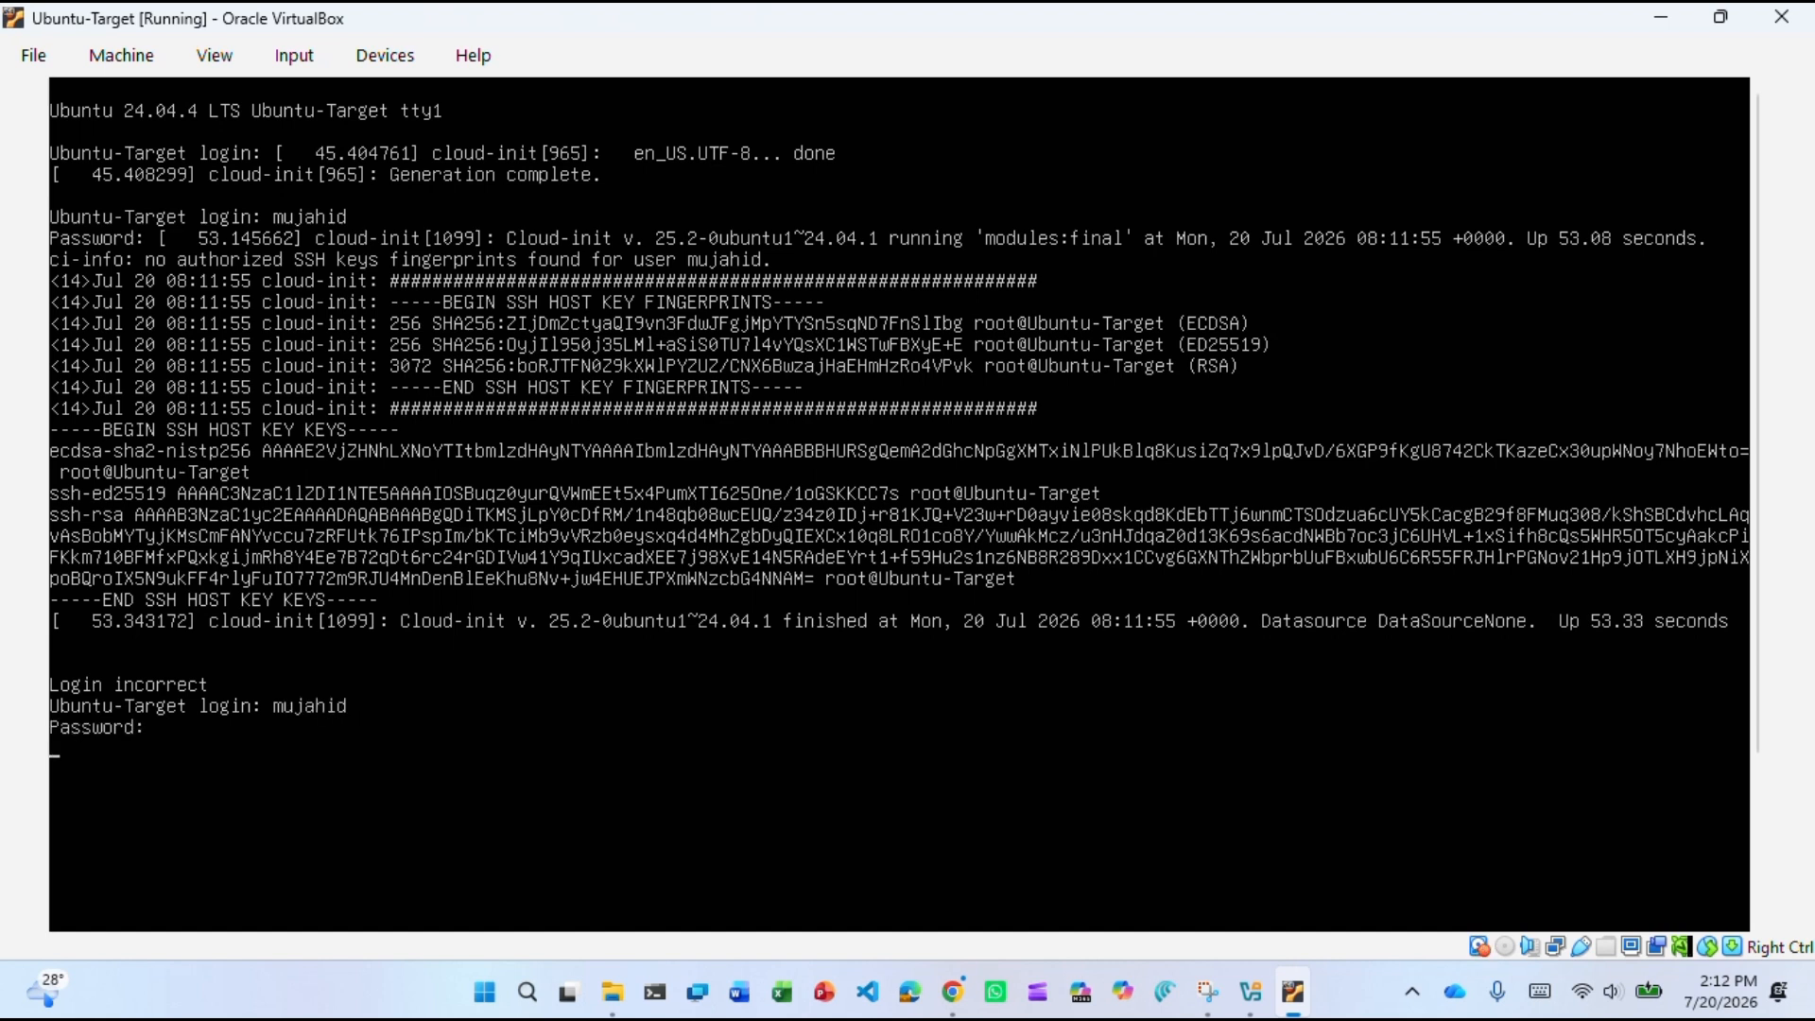
key("Return")
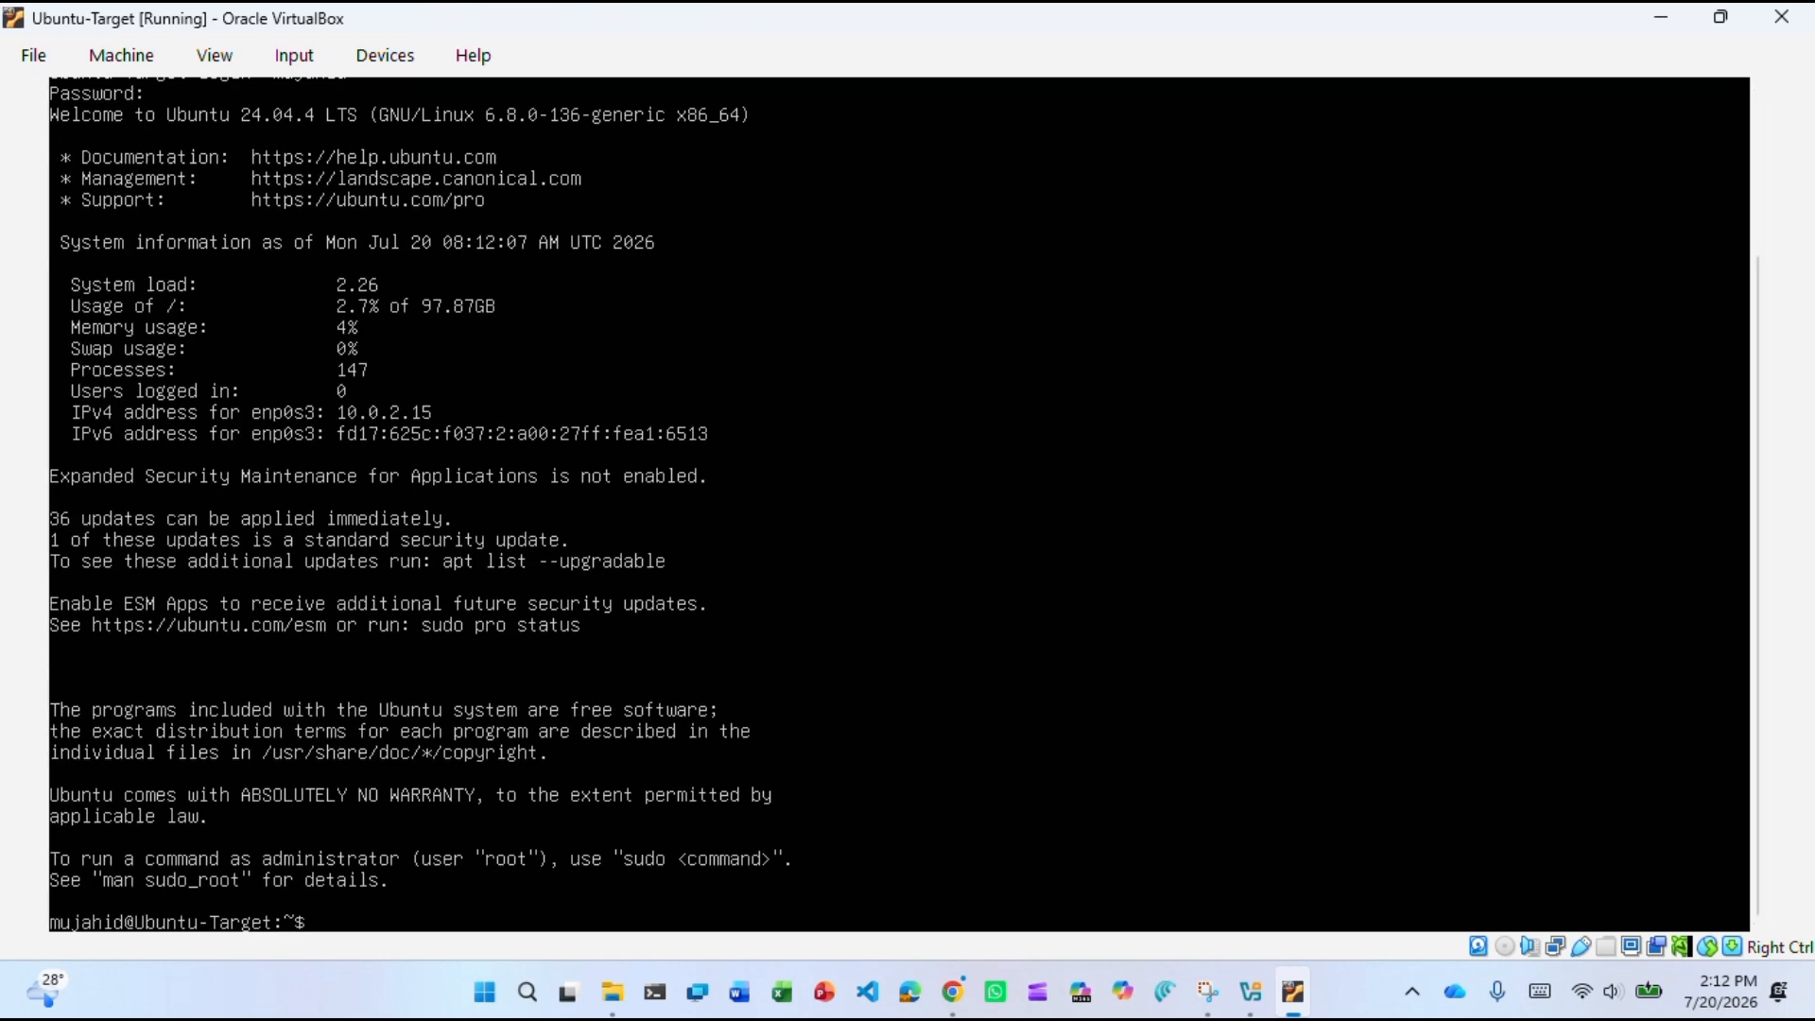
Run hostnamectl to show hostname Ubuntu-Target, then begin typing lsb_release.
type("hostnamectl")
key("Return")
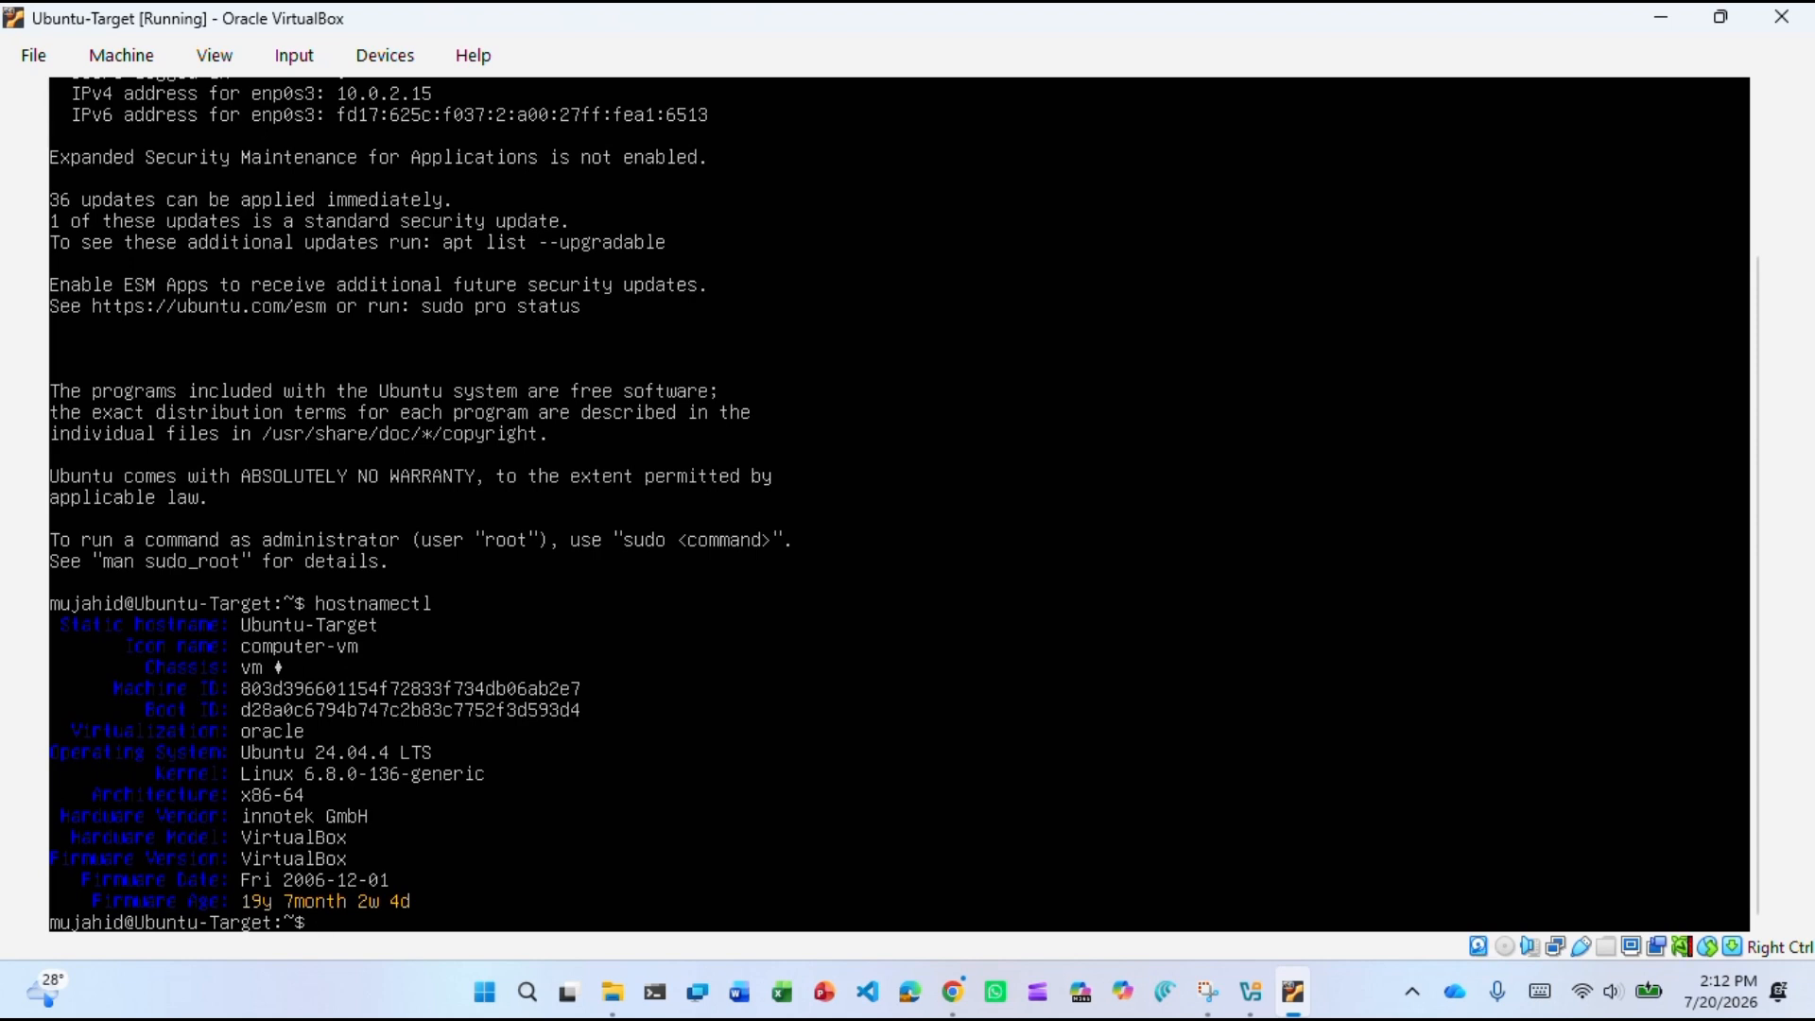
type("lsb_ree")
key("BackSpace")
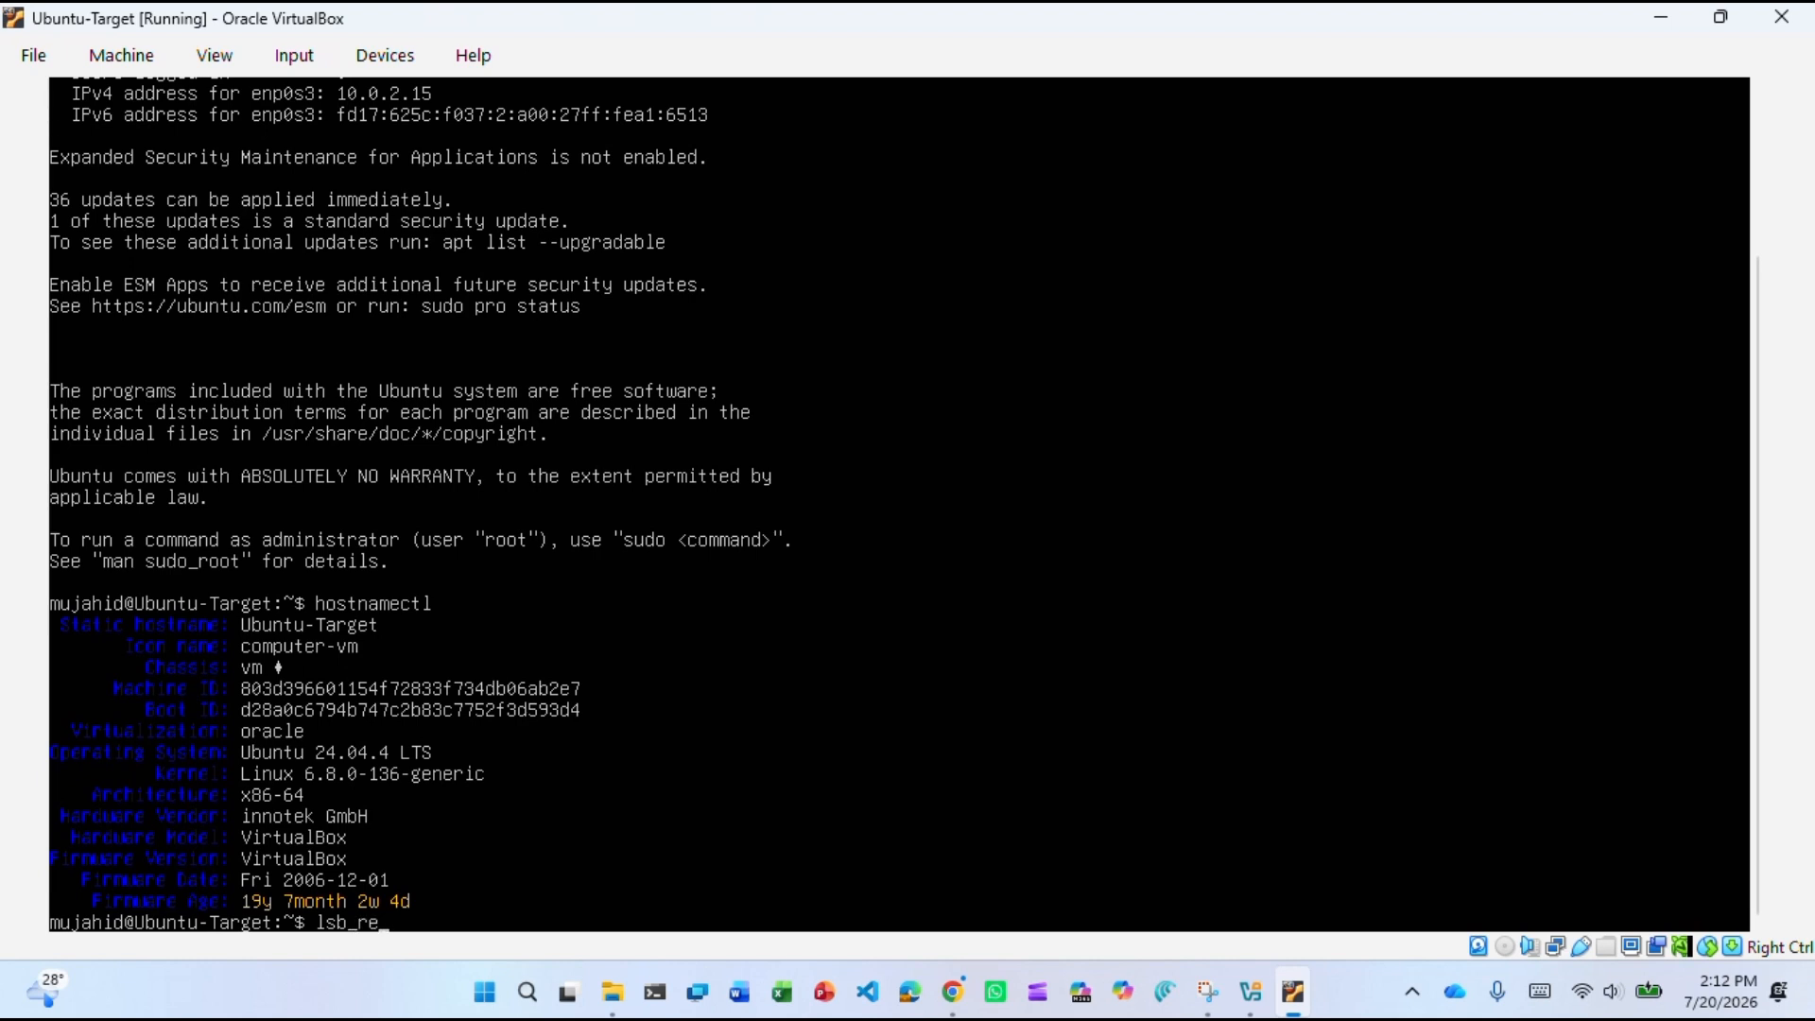